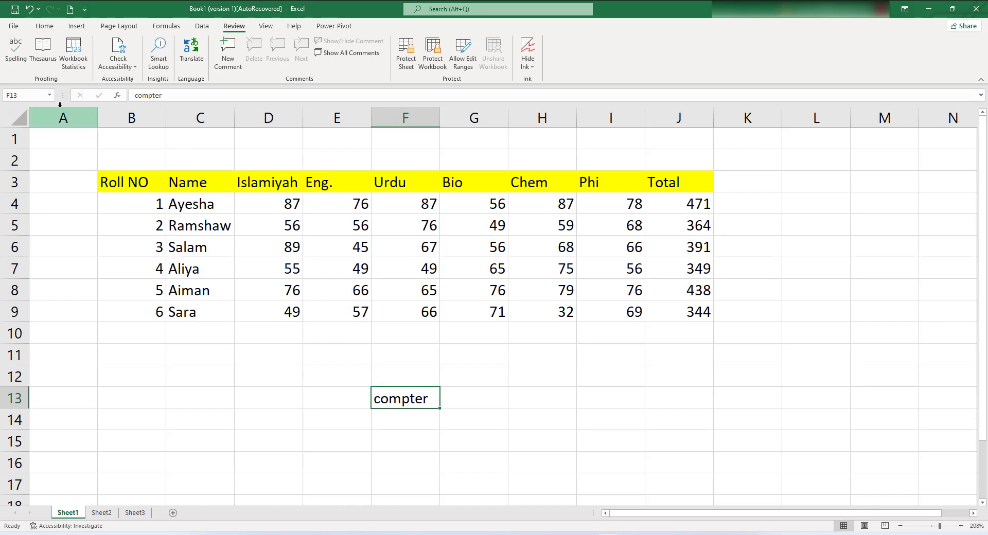
Spell-check the whole sheet from the top, accepting the suggested spelling for the student name in C8
click(16, 50)
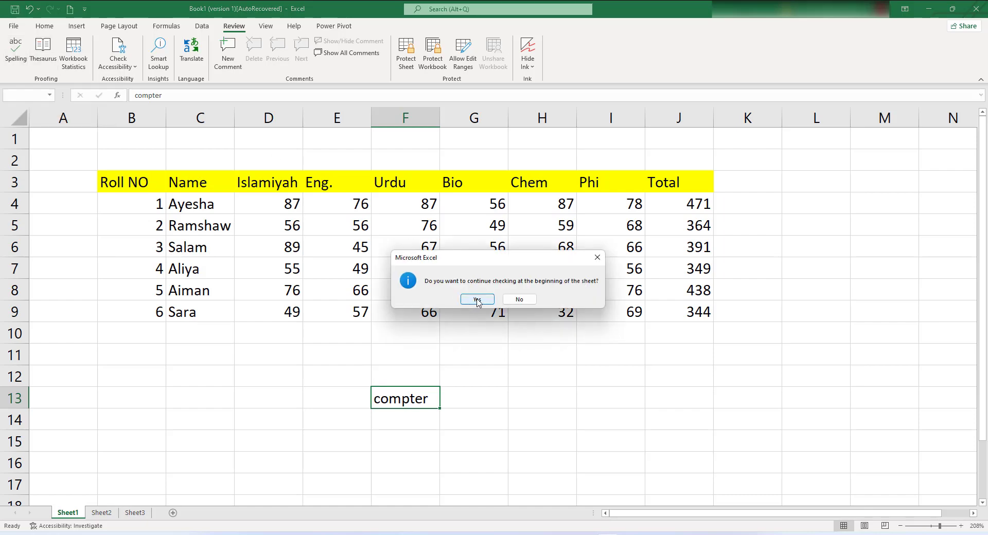
click(468, 304)
drag(451, 129, 291, 170)
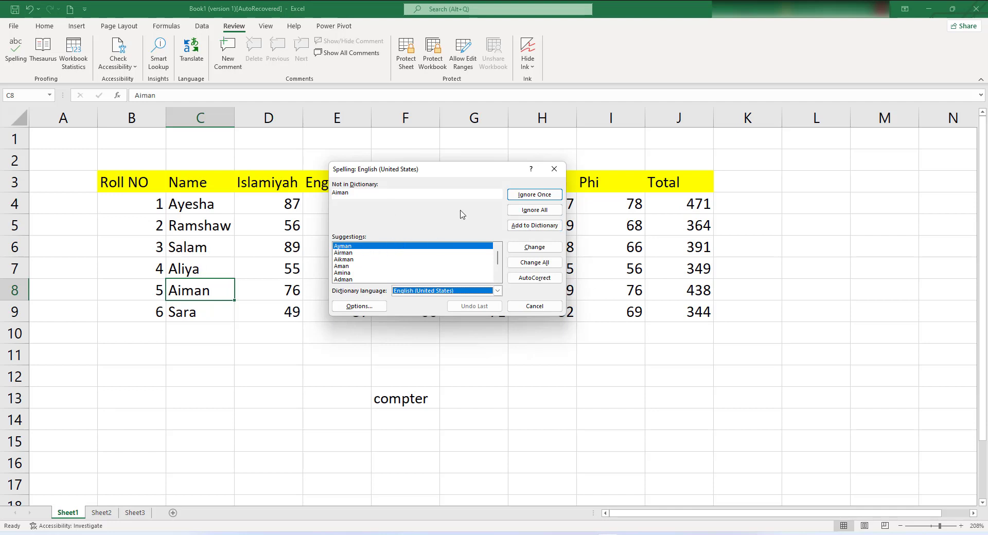
click(545, 247)
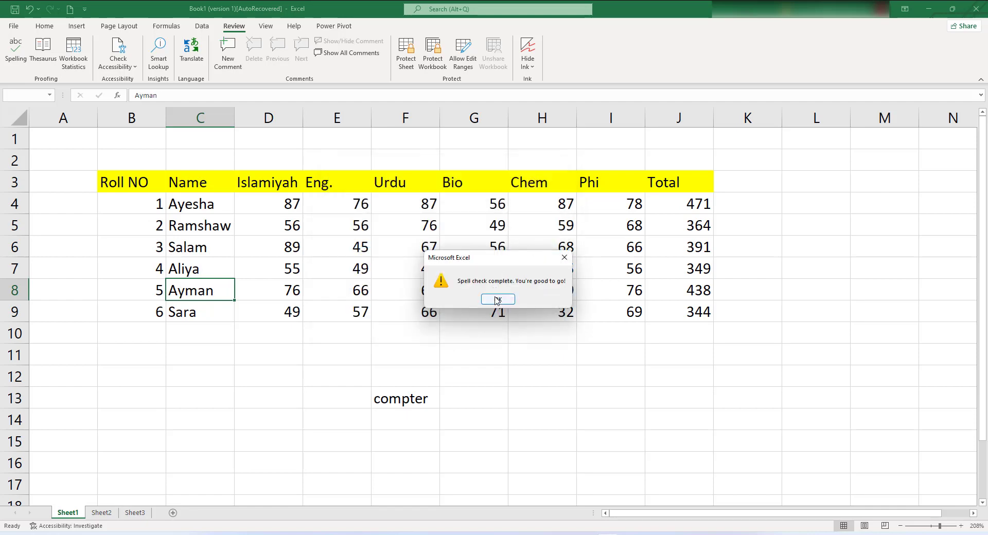
click(500, 303)
Edit the word in F13, then spell-check it and AutoCorrect 'compu'ter' to 'computer'
double_click(404, 398)
text(u')
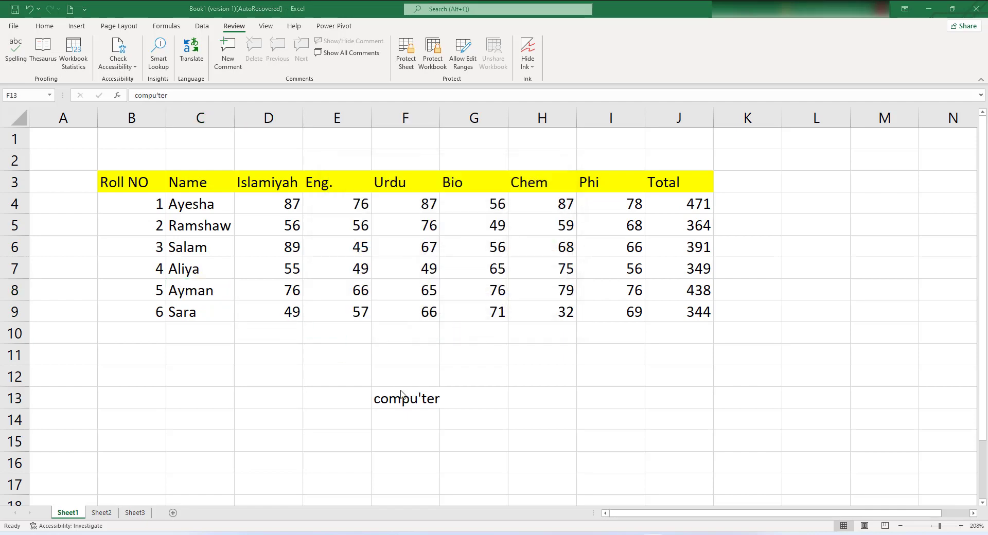
key(Return)
click(403, 396)
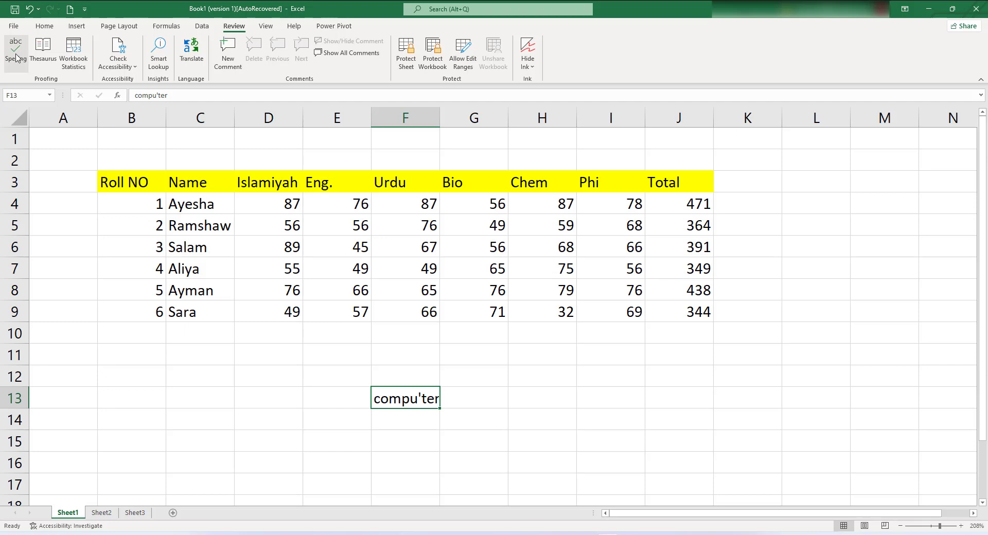
click(16, 58)
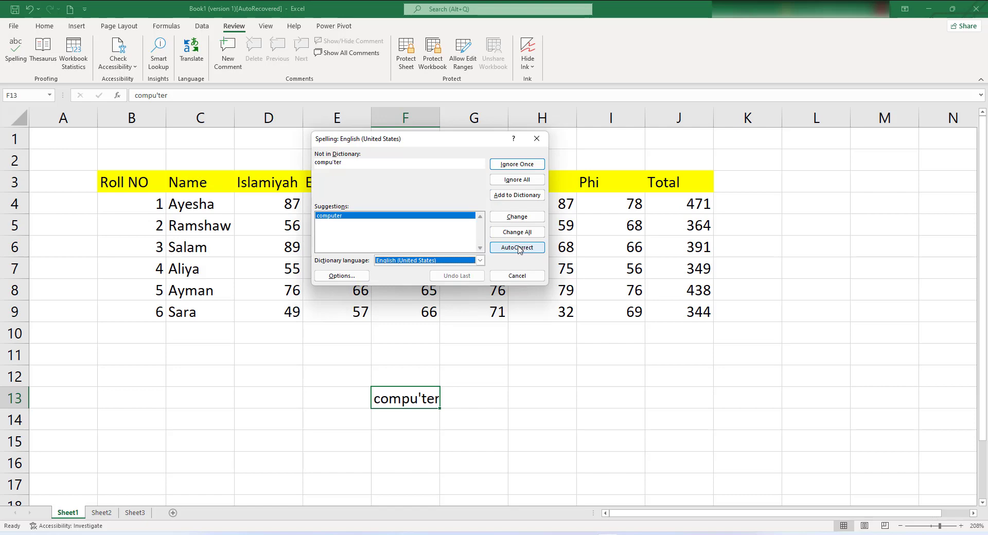
click(517, 248)
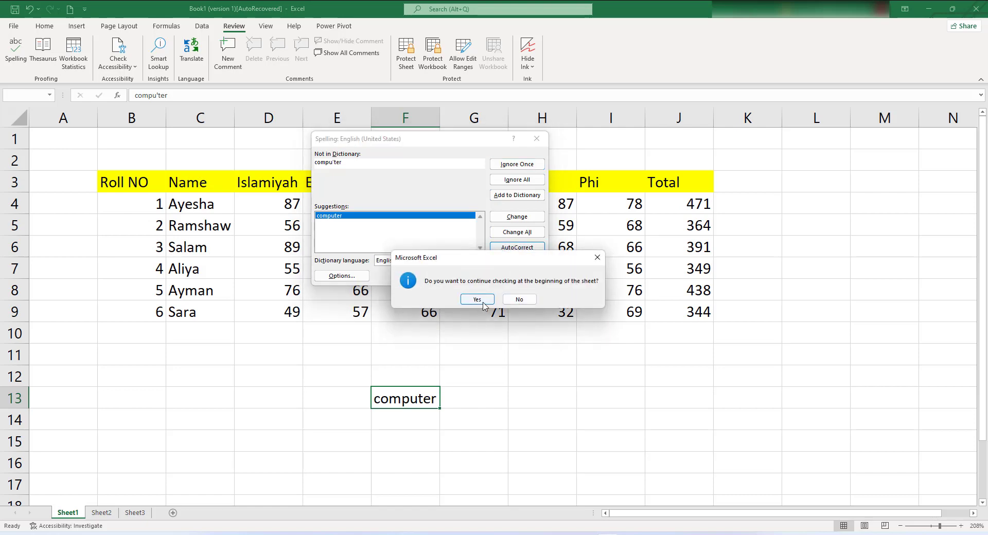
click(477, 300)
click(492, 303)
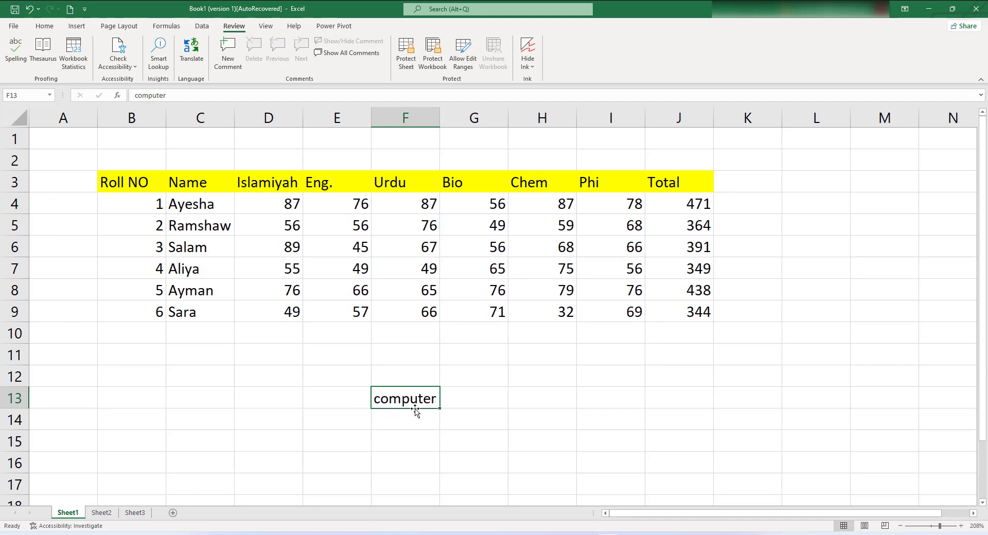
Enter the misspelled word 'laptp' in cell G13
click(472, 399)
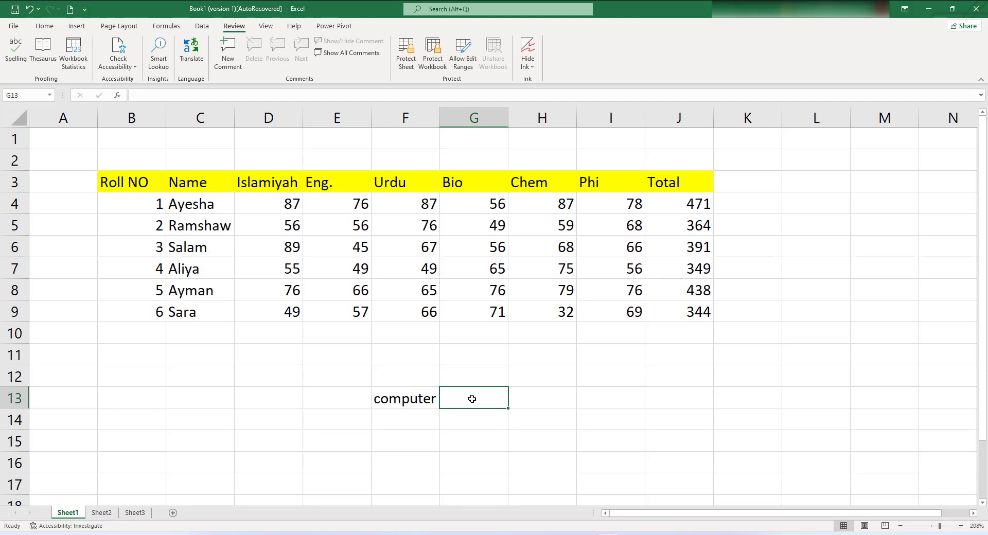
text(laptp)
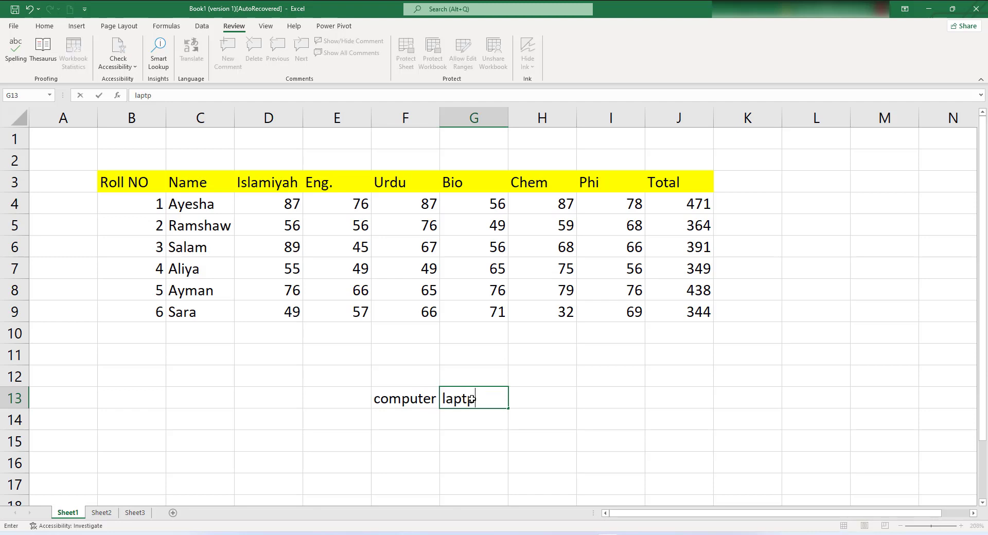
key(Return)
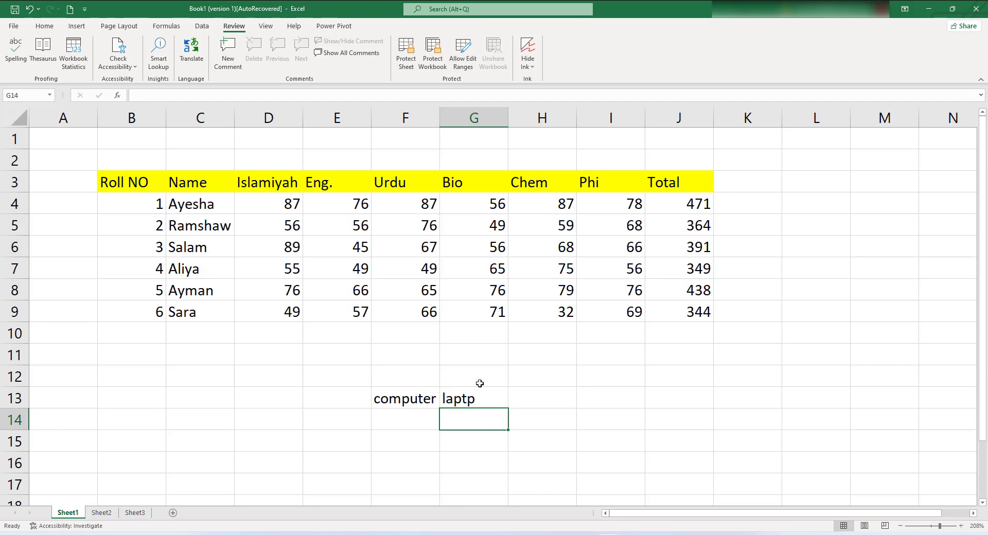
Spell-check G13 and AutoCorrect 'laptp' to the suggestion 'laptop'
click(480, 392)
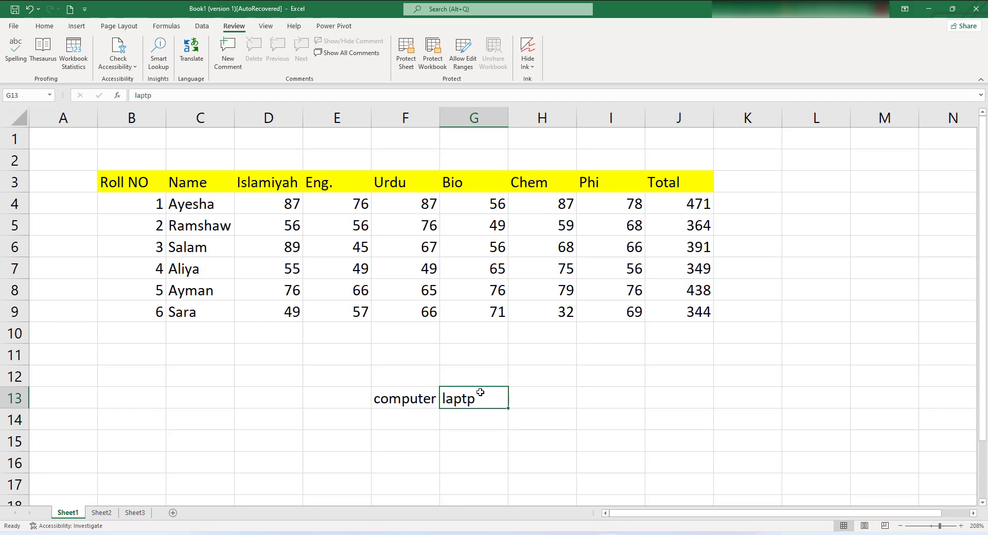
click(14, 58)
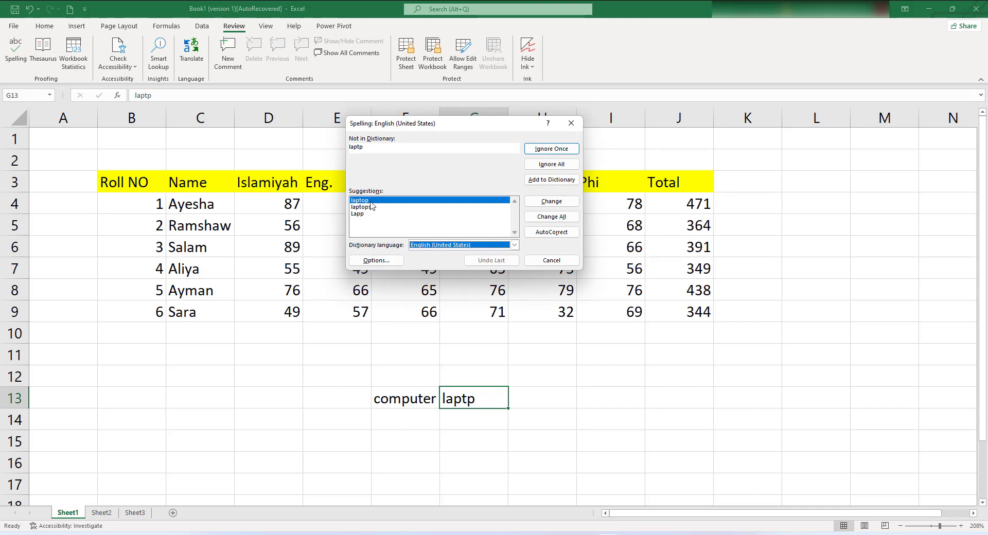
click(371, 203)
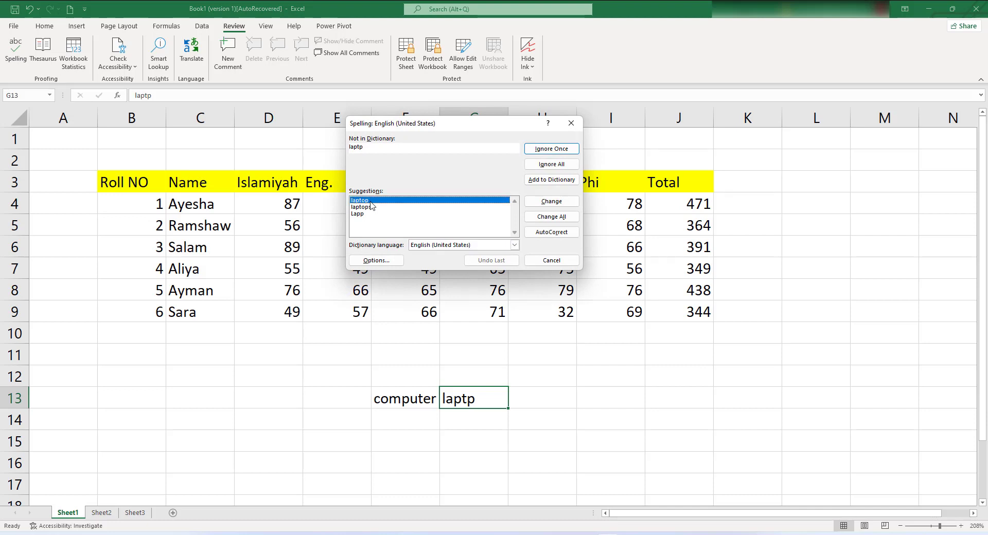
click(544, 233)
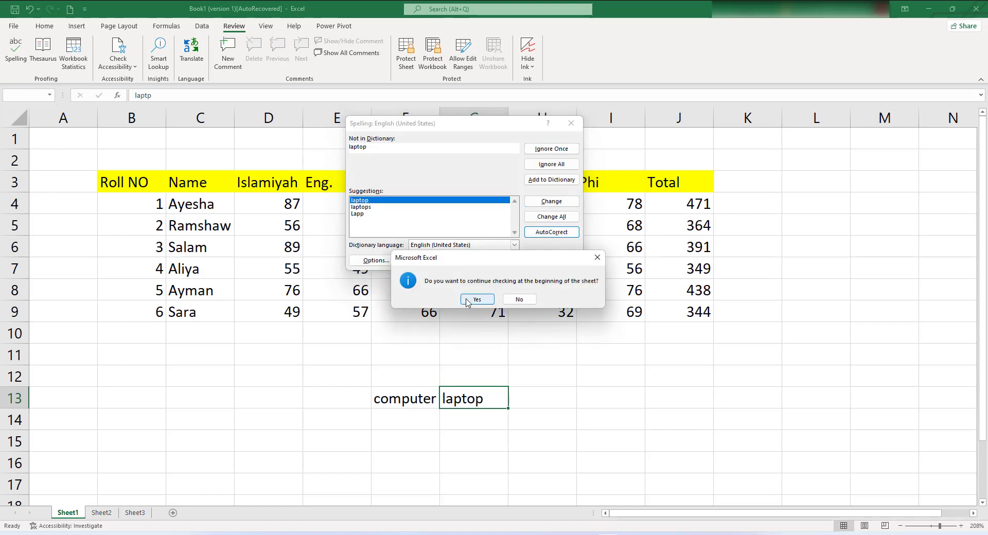
click(470, 301)
click(498, 302)
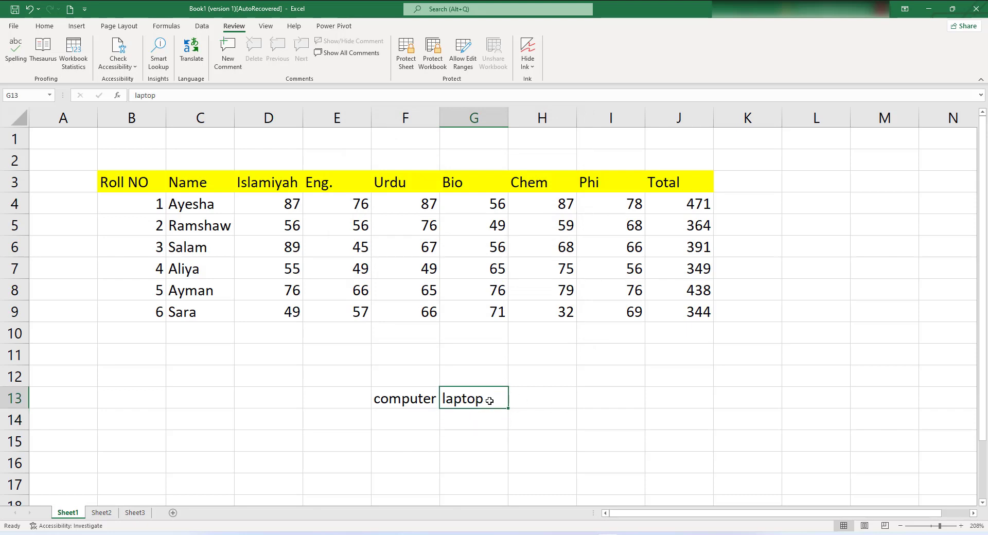
click(538, 401)
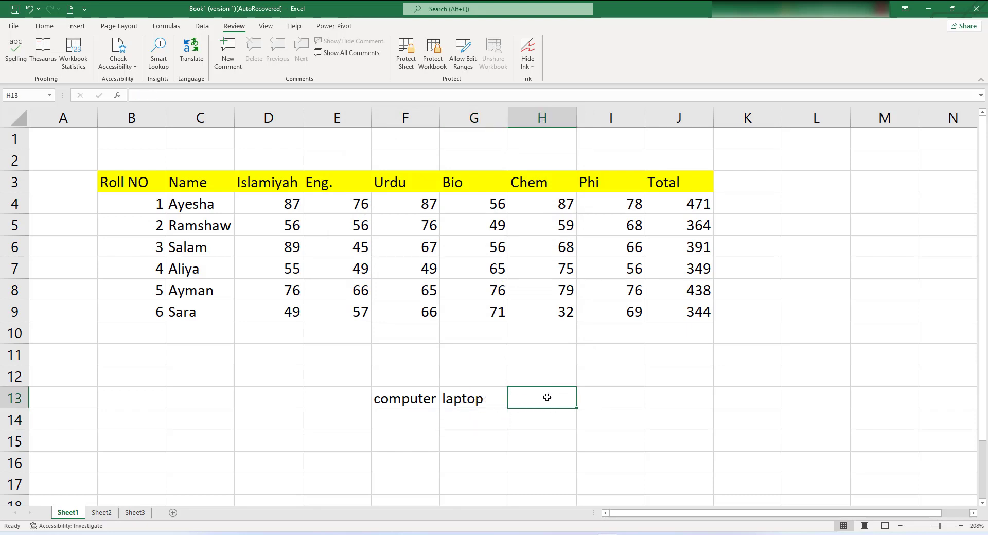
Enter 'moble' in H13 and spell-check it to 'mobile', keeping English (United States) as the dictionary
text(moble)
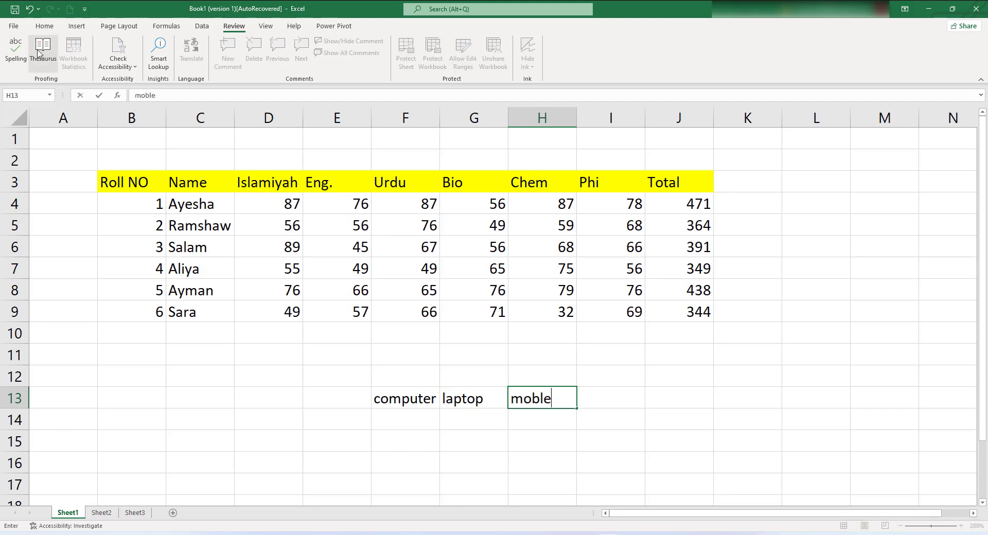
click(15, 50)
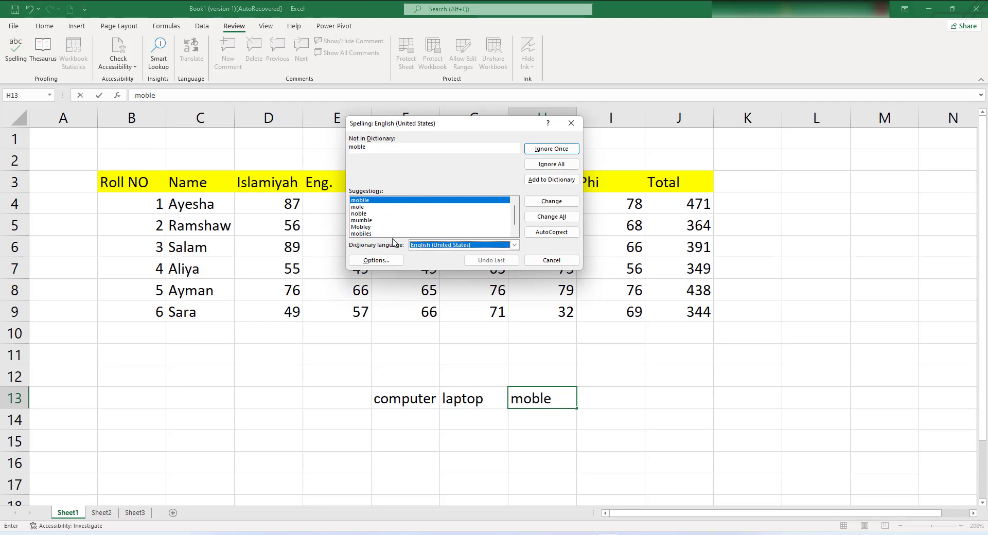
click(480, 246)
scroll(443, 274, down, 2)
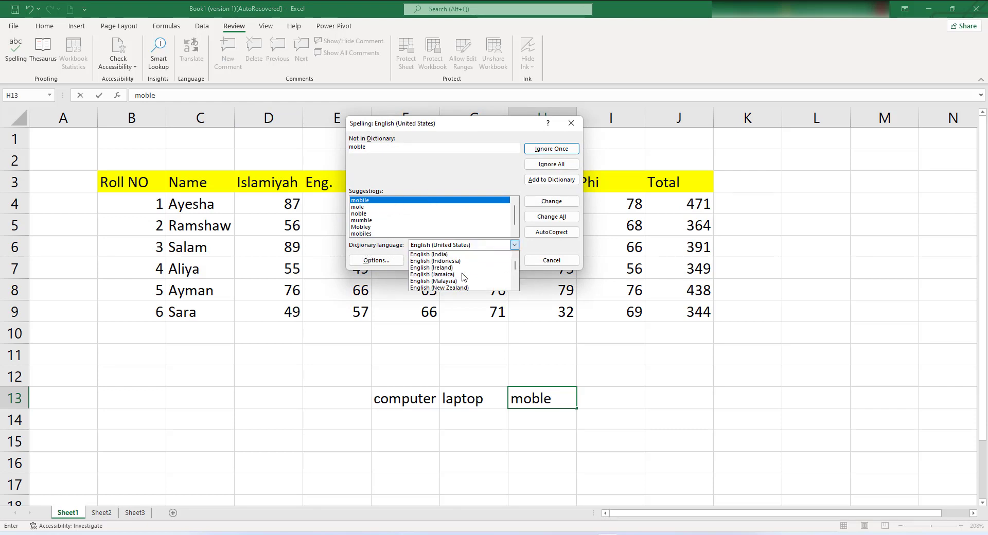
scroll(463, 277, down, 7)
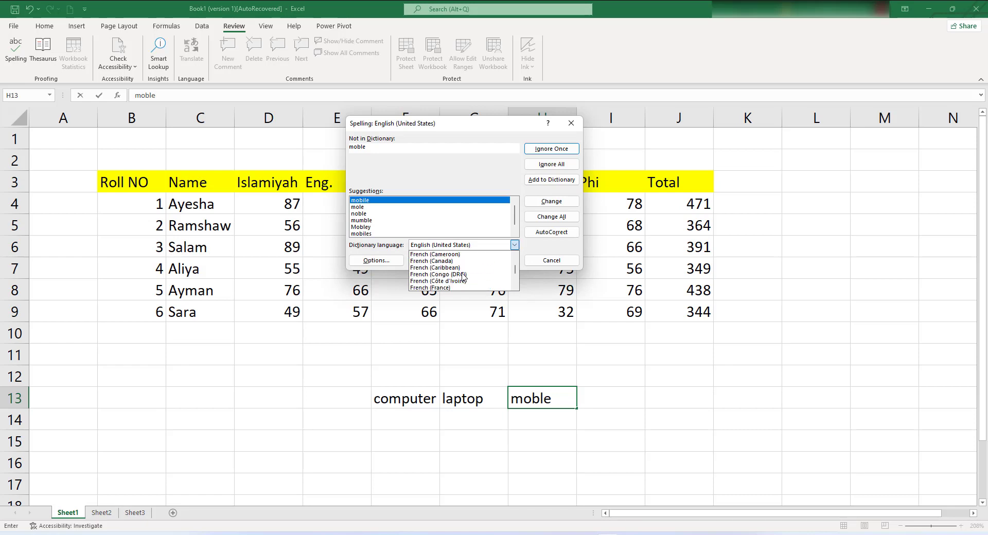
click(535, 247)
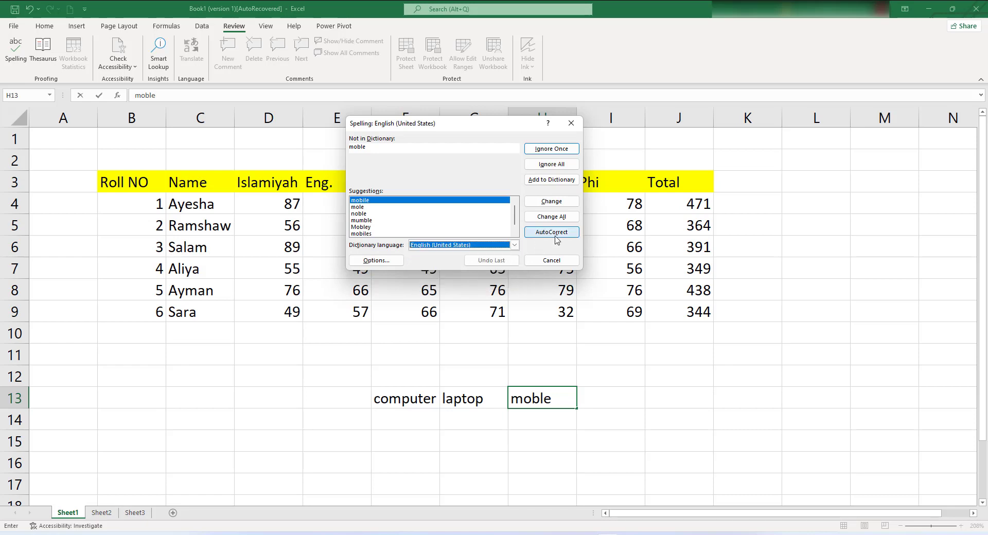
click(551, 232)
click(506, 303)
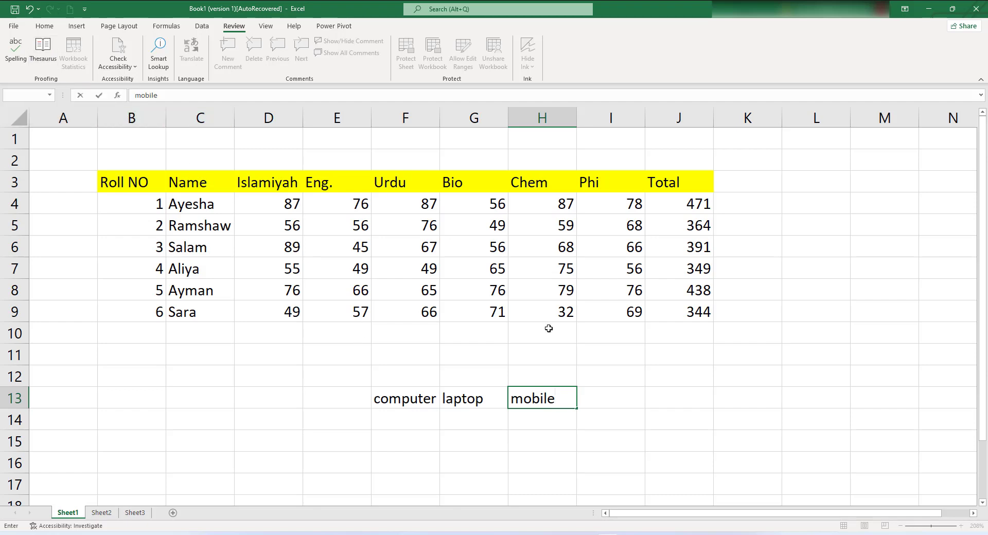
click(584, 333)
click(571, 375)
Look up 'computer' in the Thesaurus, getting synonyms like processor, CPU and laptop
click(46, 55)
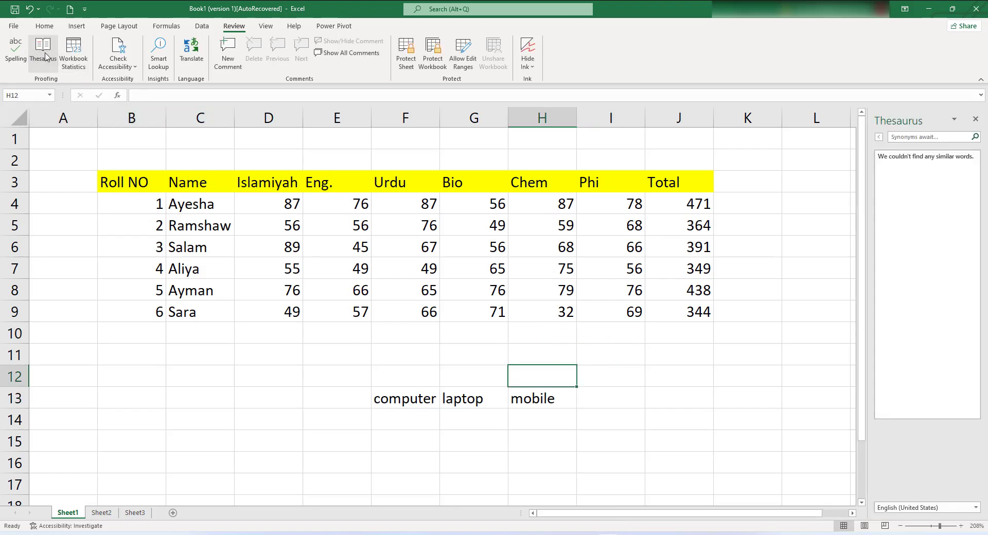
click(924, 138)
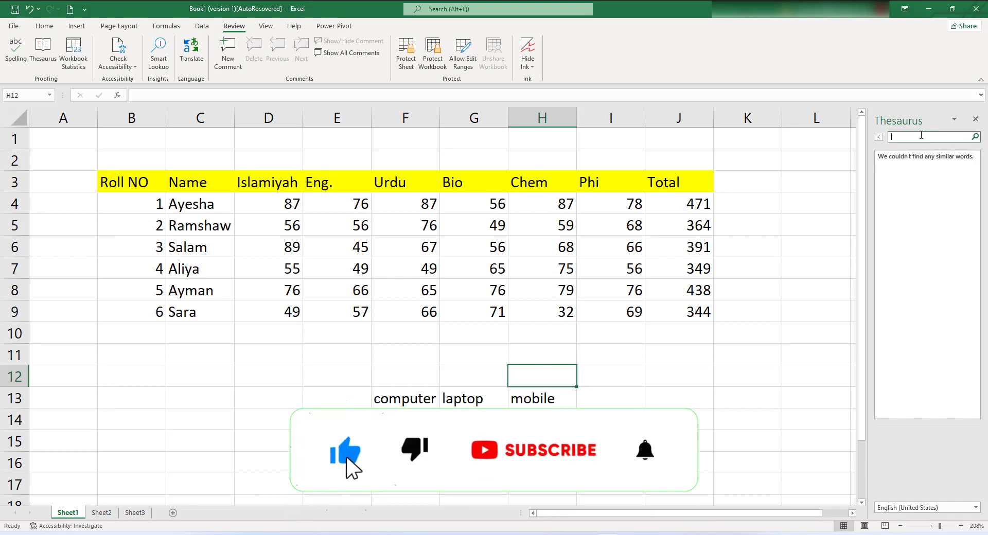
text(co)
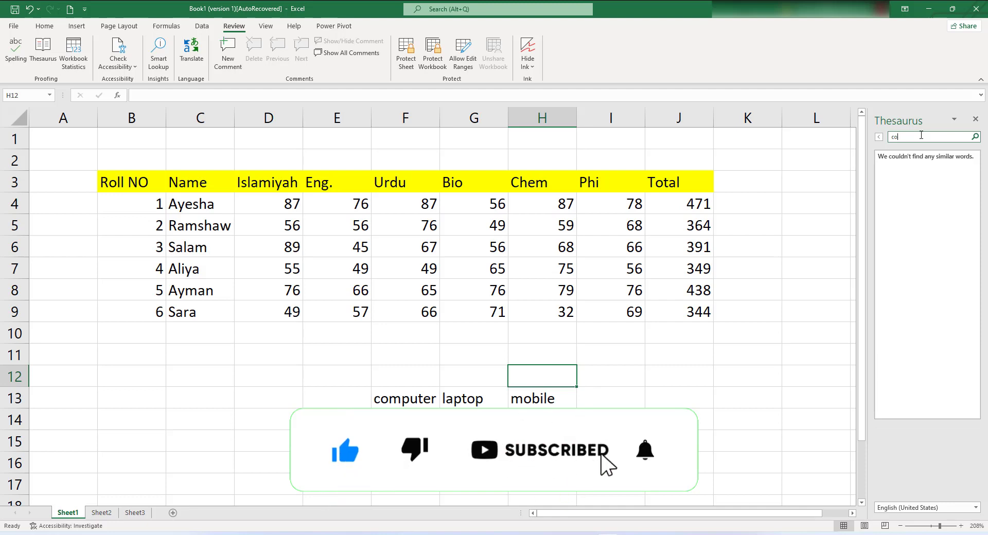
text(mputer)
click(975, 136)
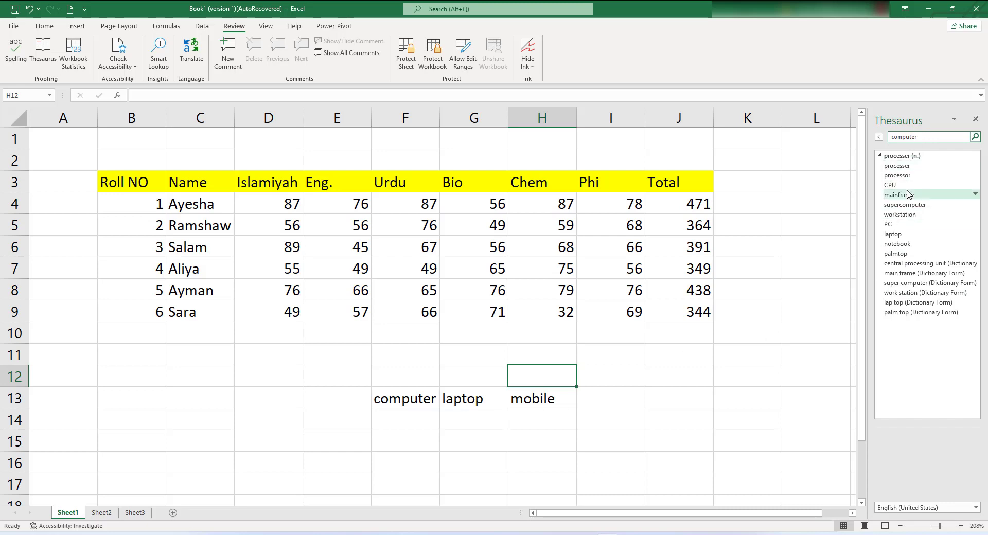
click(924, 136)
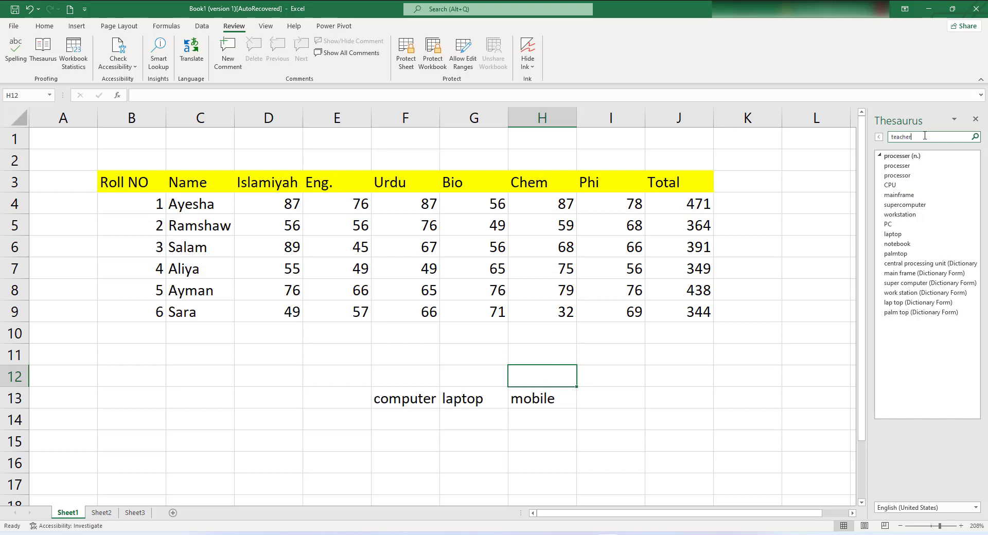
Look up 'teacher', then 'laptop', in the Thesaurus, getting synonyms like mainframe and notebook
click(975, 137)
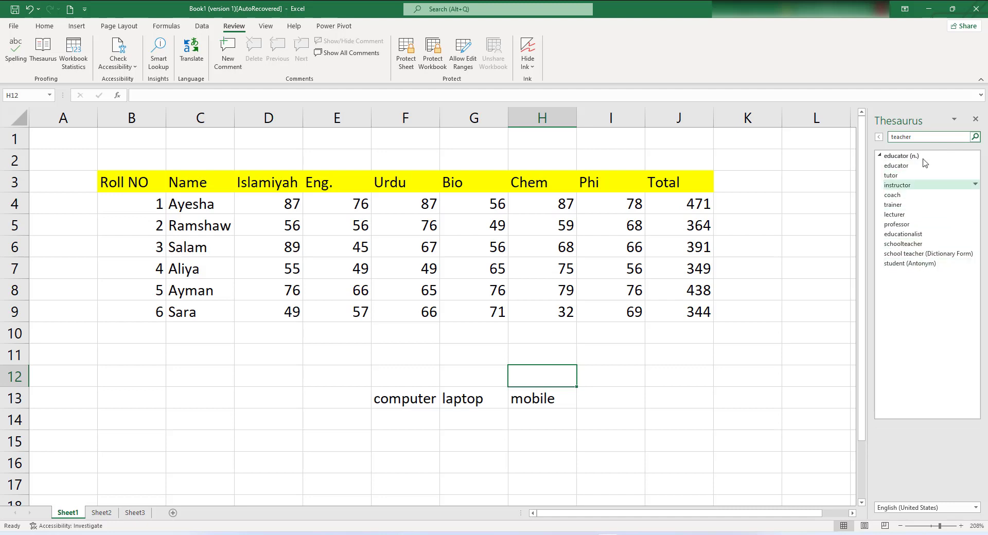
click(924, 139)
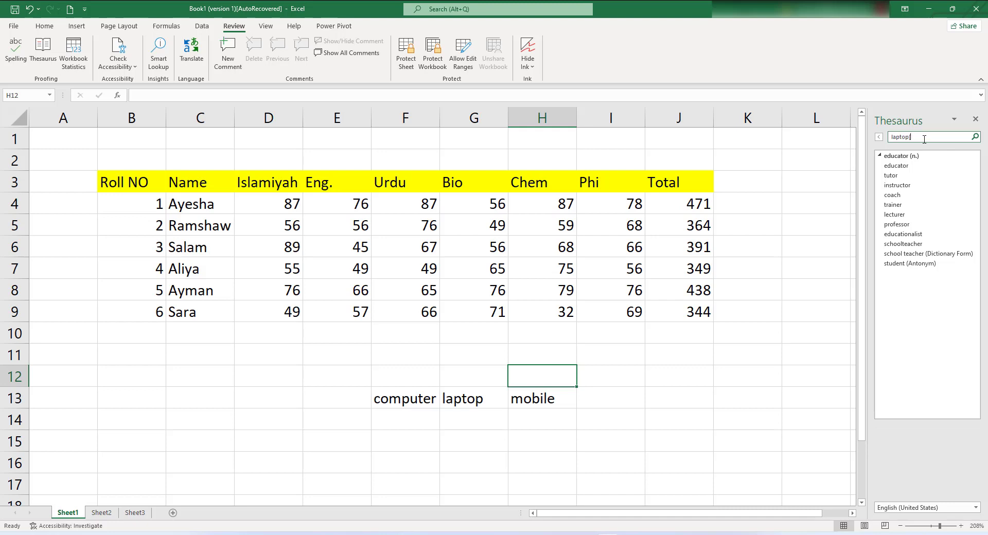
click(974, 137)
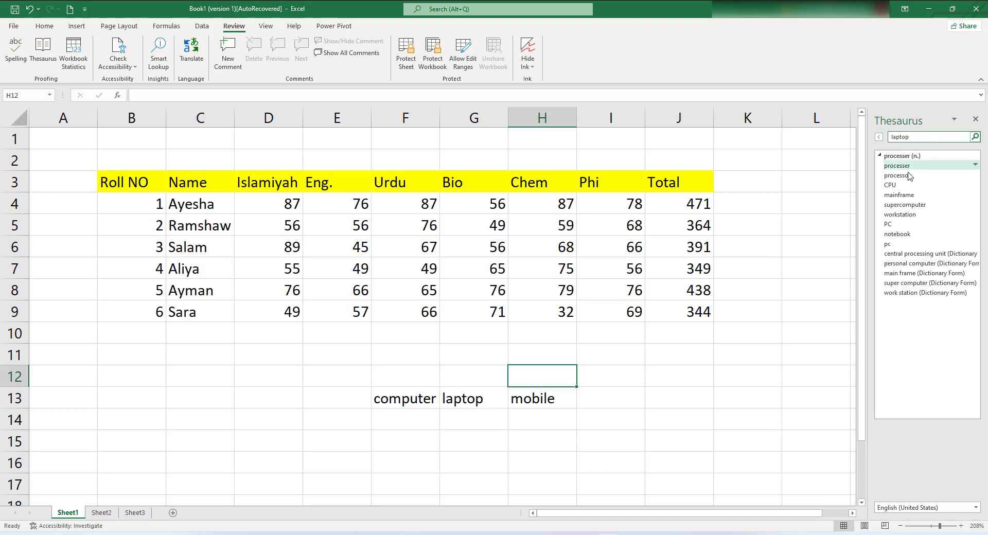
click(922, 135)
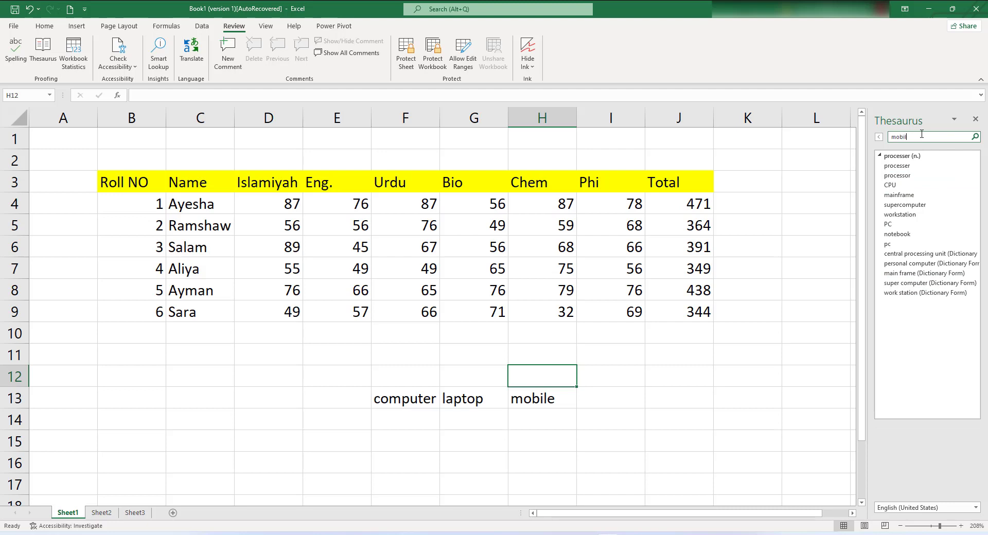
Look up 'mobile' in the Thesaurus, browse synonyms like portable and cell phone, then clear the search box
click(974, 137)
scroll(946, 213, down, 5)
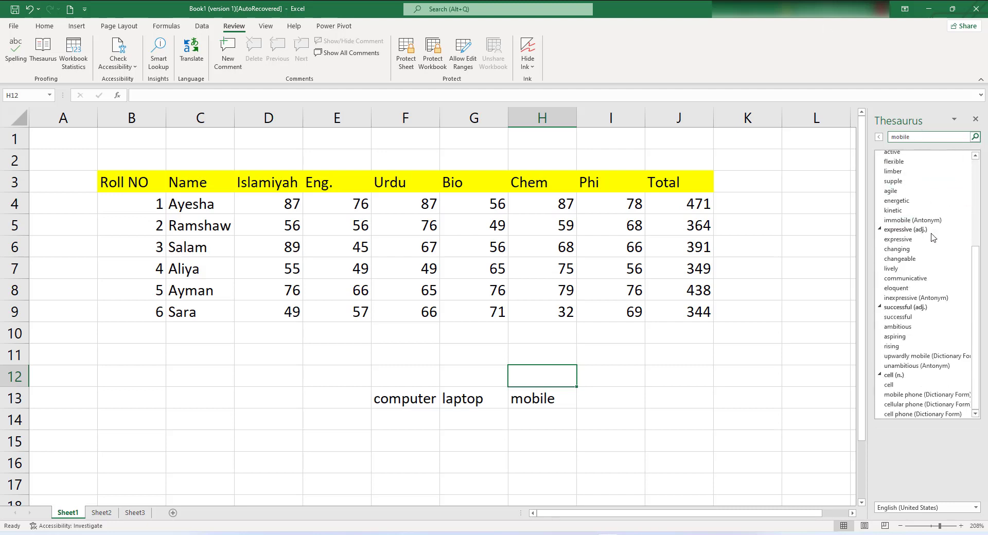
scroll(957, 282, up, 5)
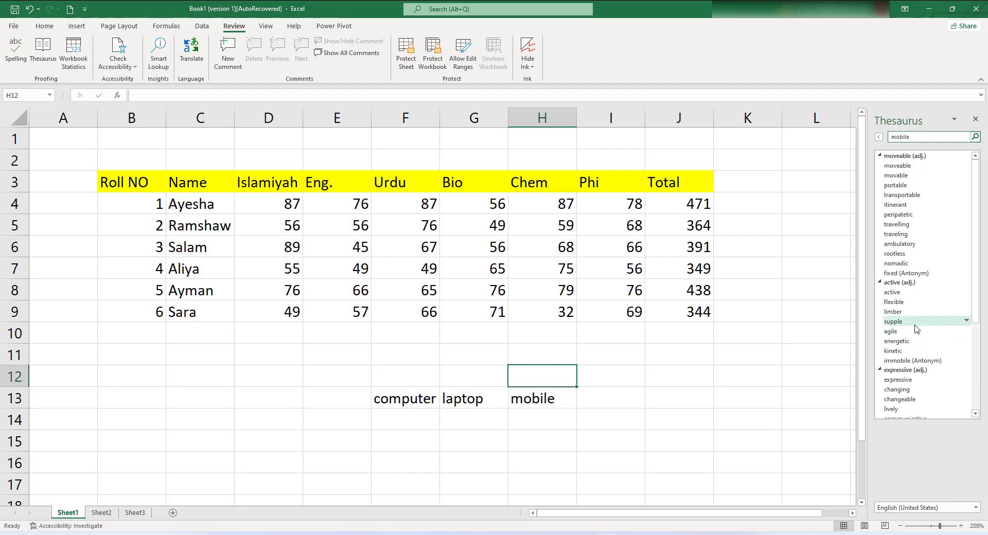
scroll(927, 299, down, 1)
scroll(927, 299, down, 2)
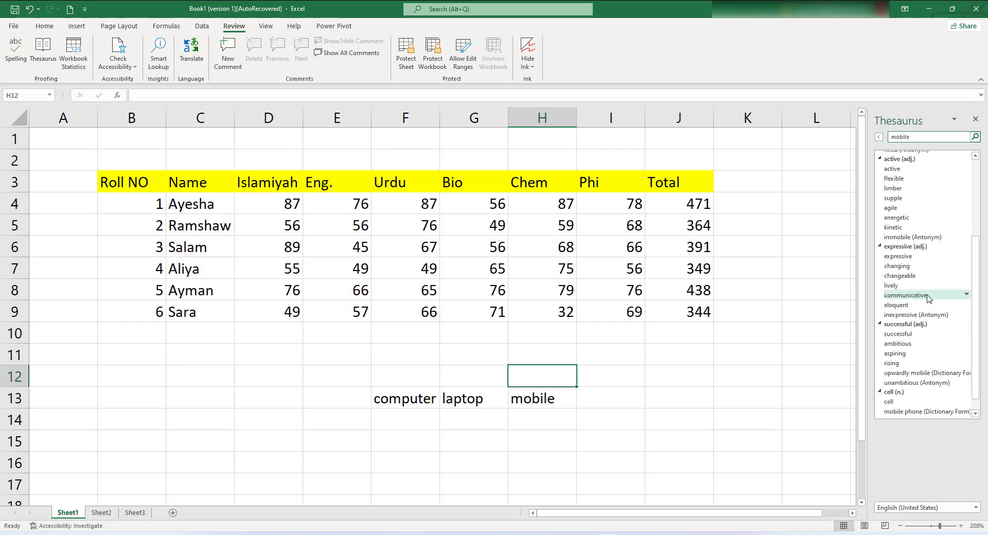
scroll(911, 327, down, 2)
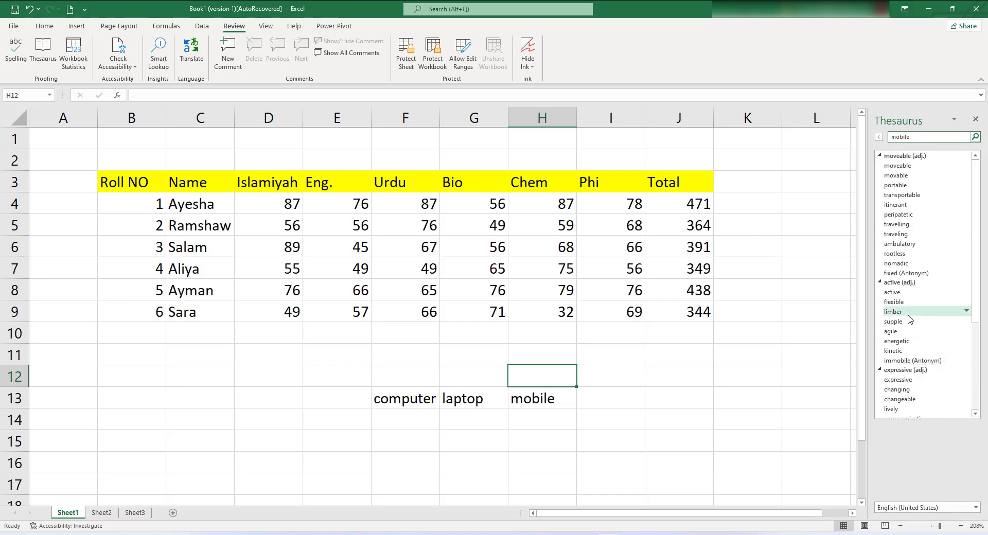
drag(925, 137, 847, 144)
key(BackSpace)
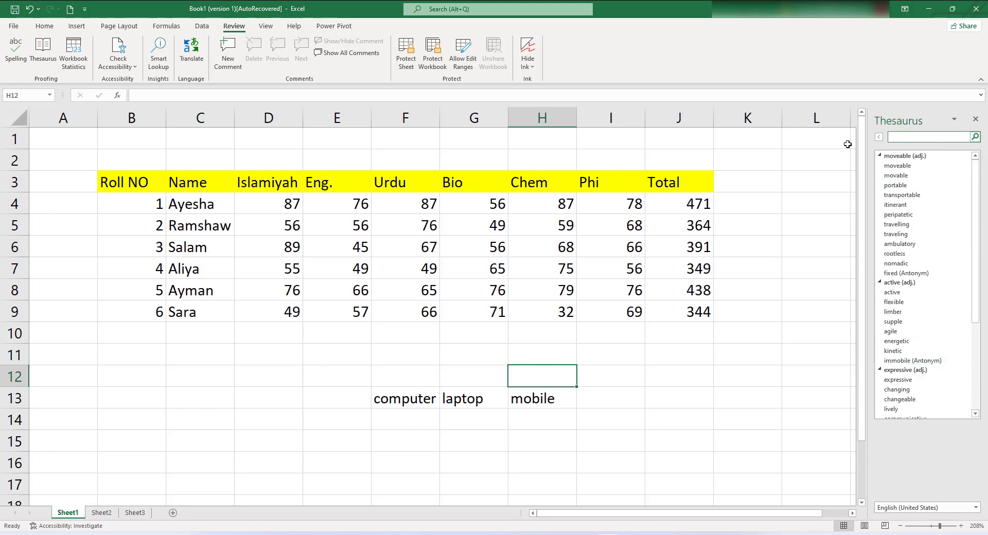
Close the Thesaurus and view Workbook Statistics: 66 data cells, 6 formulas, 3 sheets
click(975, 119)
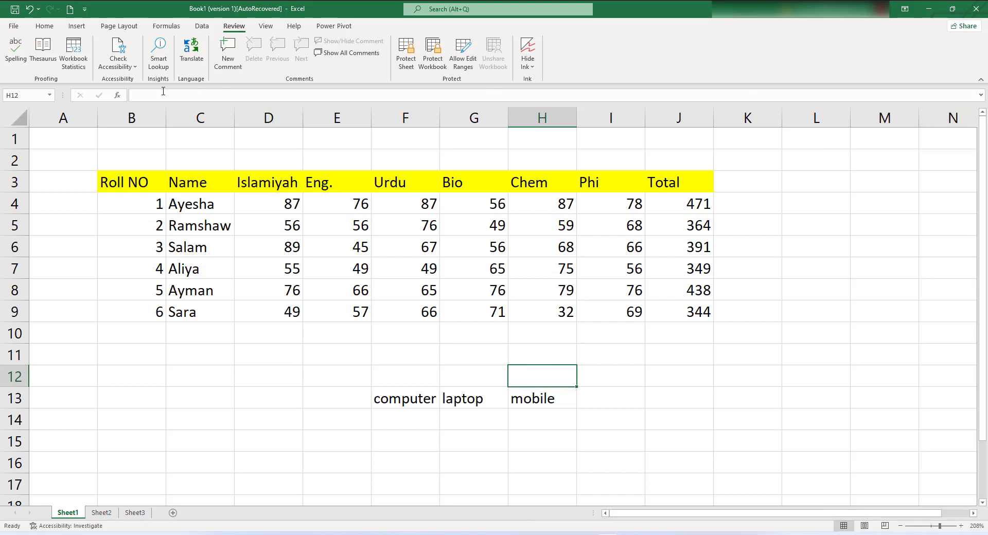
click(77, 56)
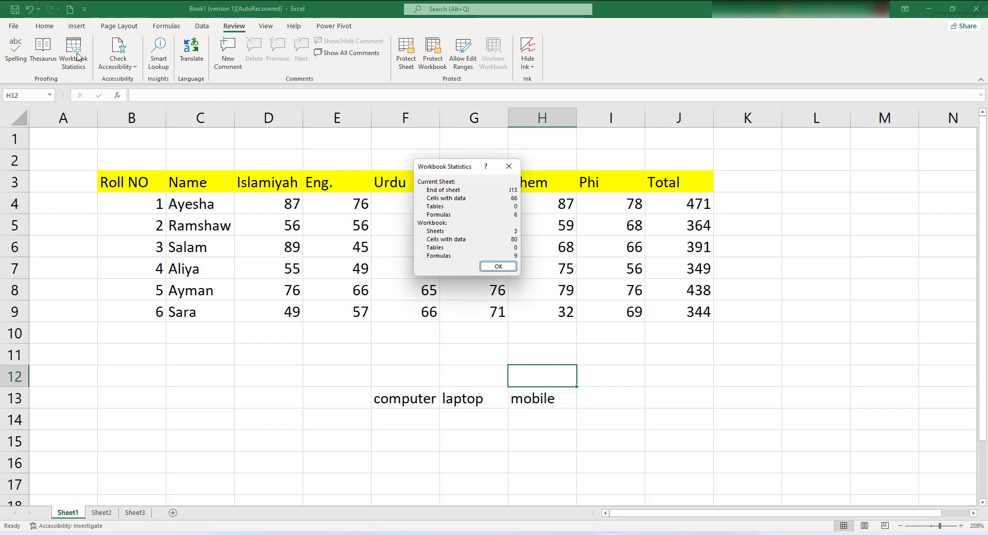
drag(463, 169, 381, 177)
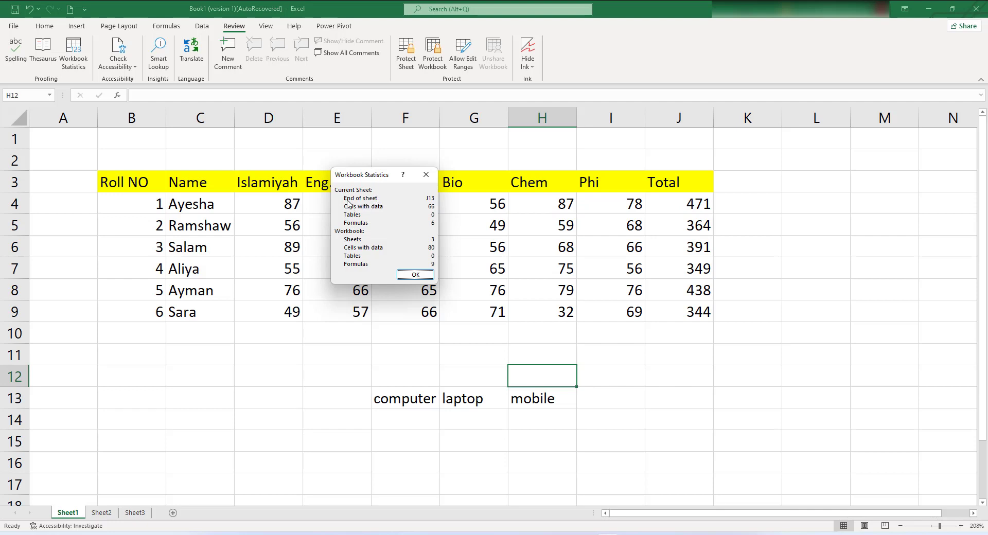
click(411, 200)
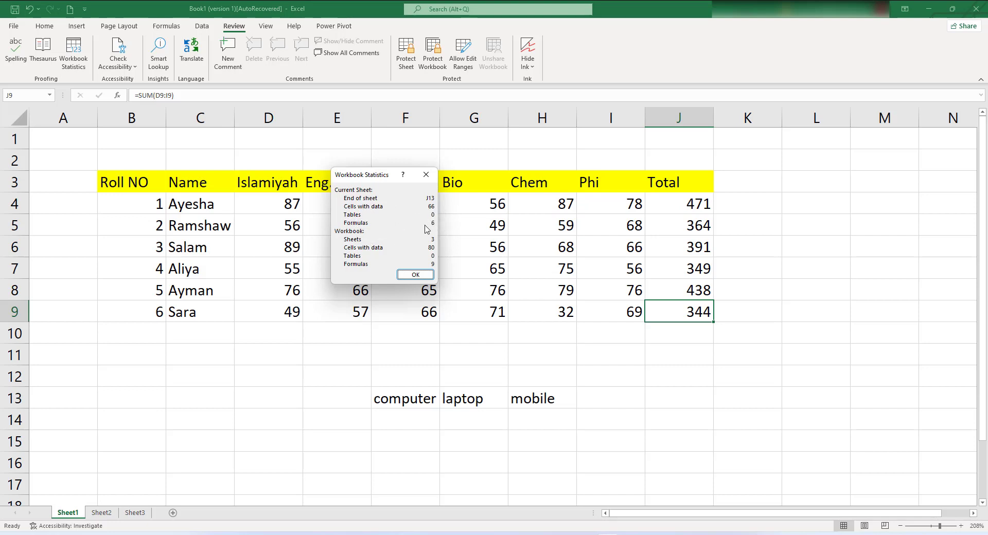
Inspect the SUM formula in Total cell J4, then reopen and dismiss Workbook Statistics
click(426, 174)
click(709, 202)
double_click(710, 200)
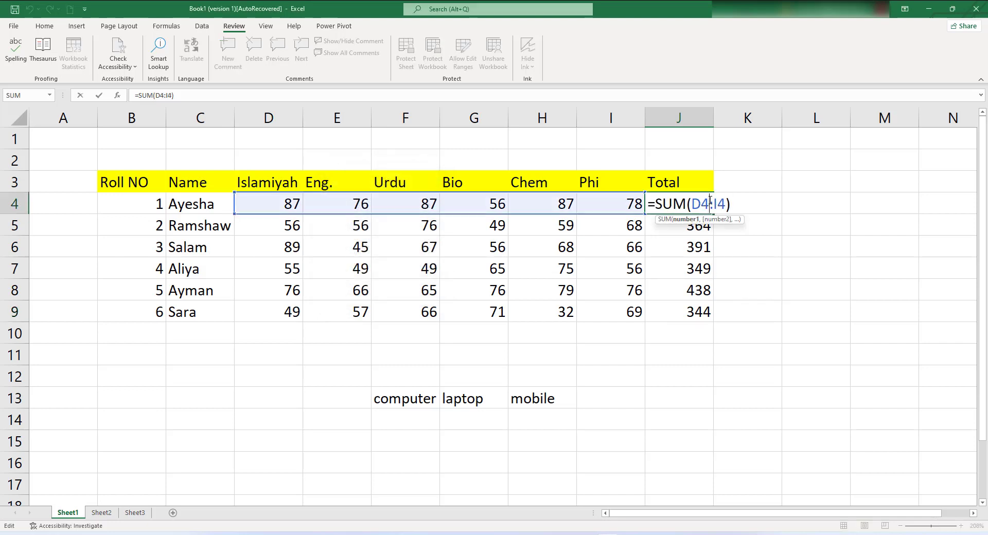
click(674, 251)
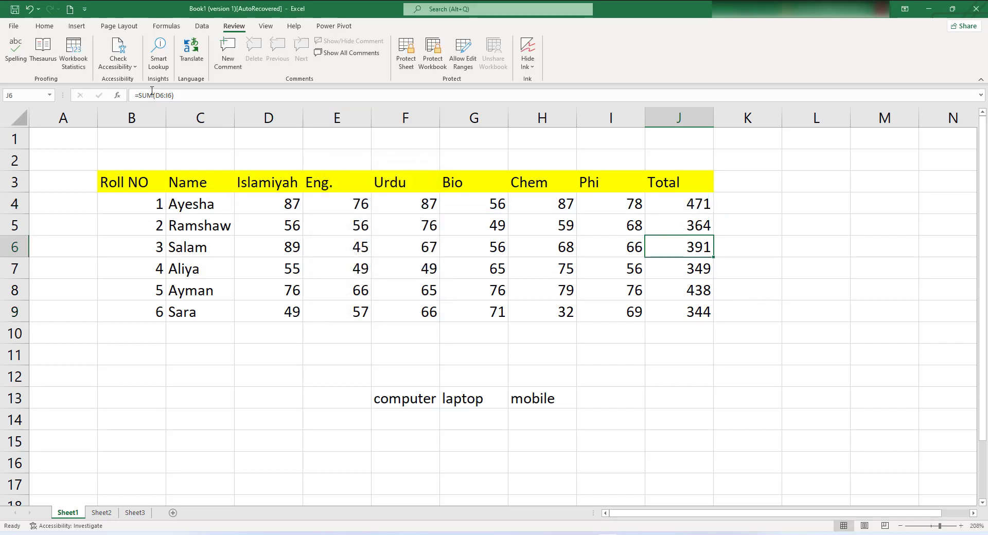
click(73, 55)
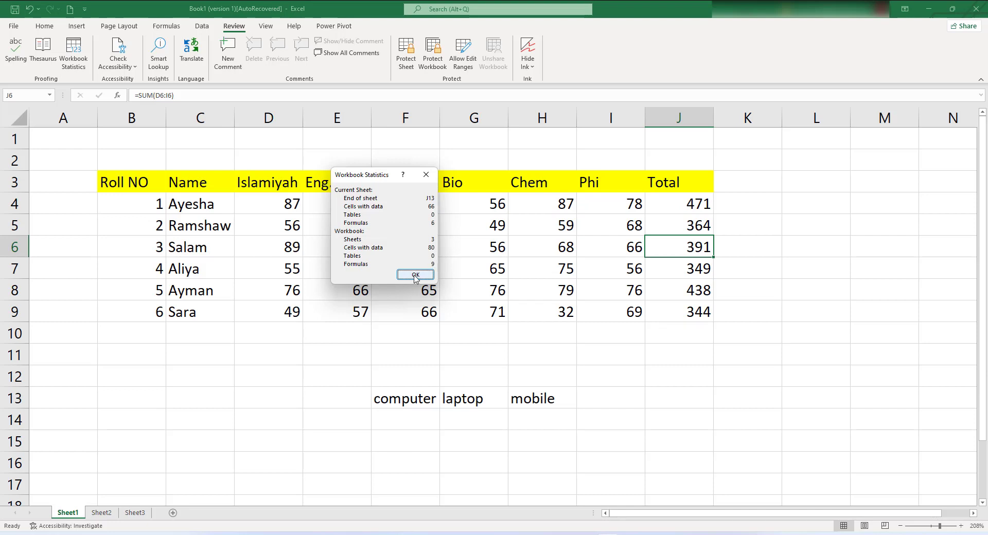
click(415, 275)
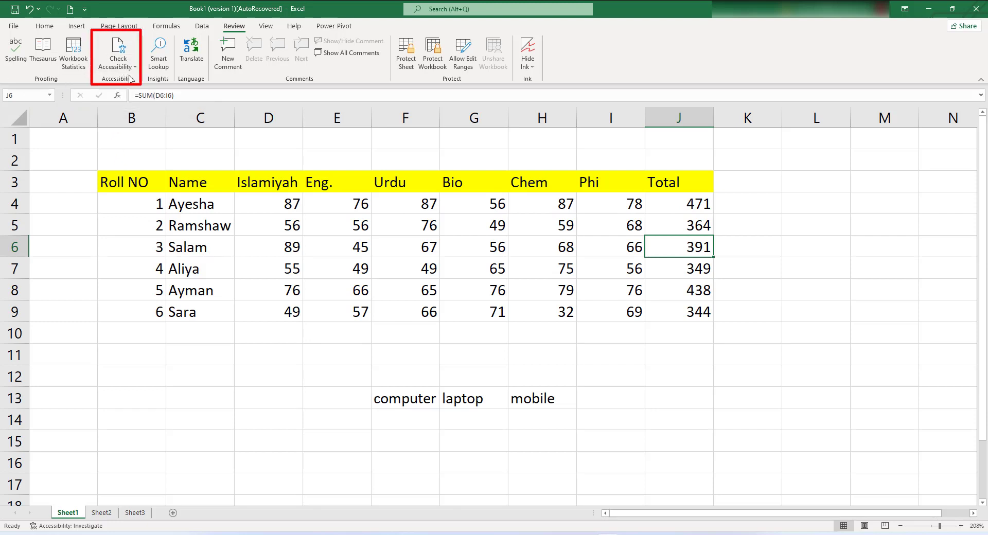
Run Check Accessibility, which flags missing alt text, merged cells E4:F4 on Sheet2 and default sheet names
click(128, 67)
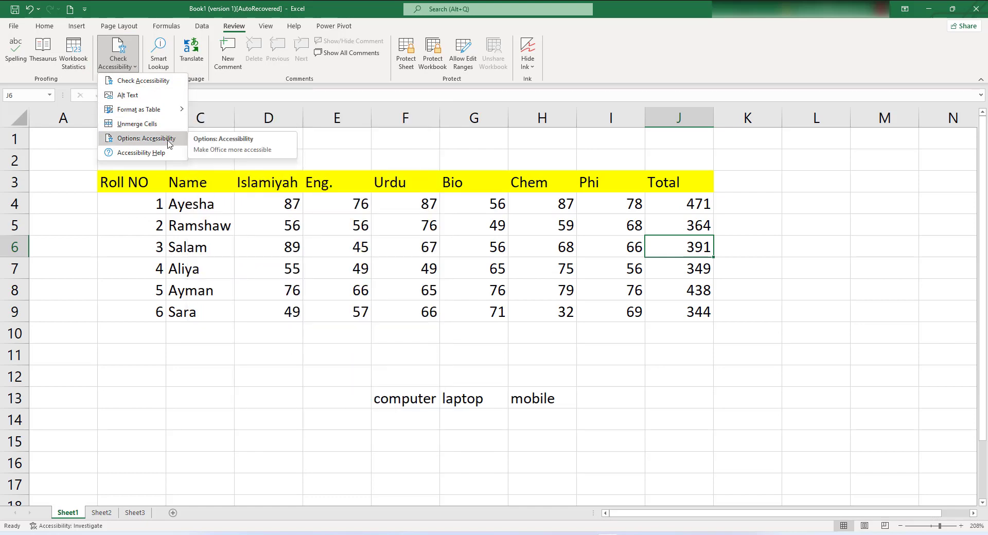
click(143, 81)
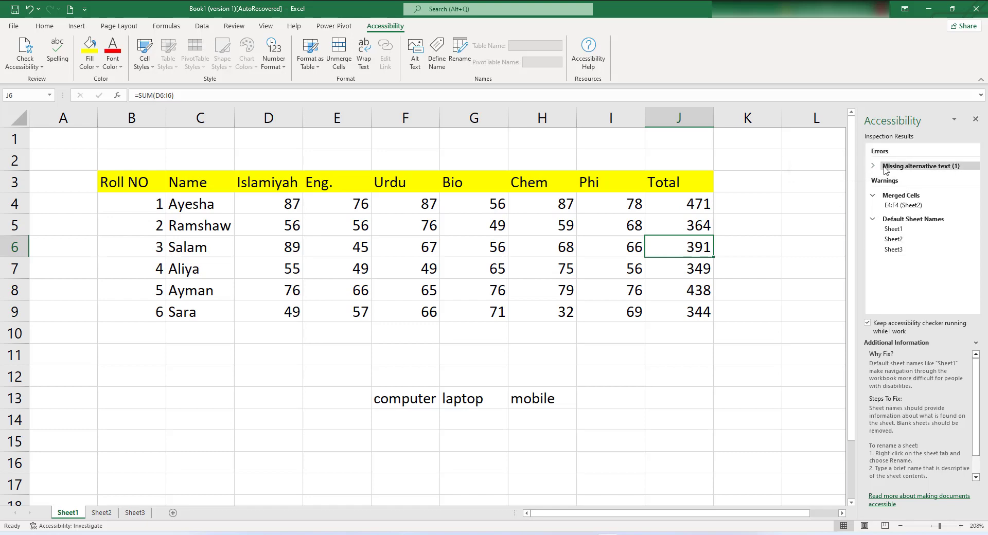
From the Accessibility pane, locate Picture 2 on Sheet3, then the merged E4:F4 cells on Sheet2
click(886, 167)
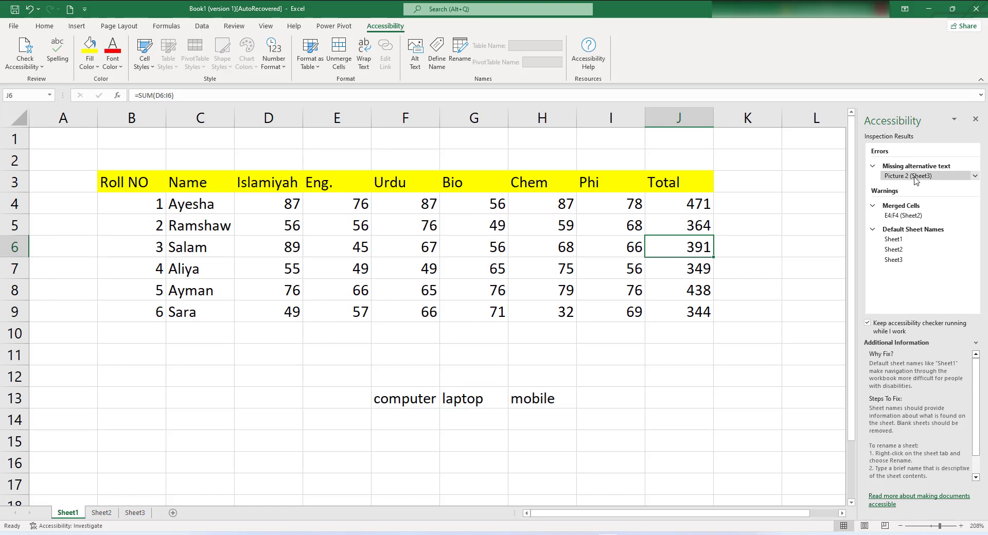
click(912, 176)
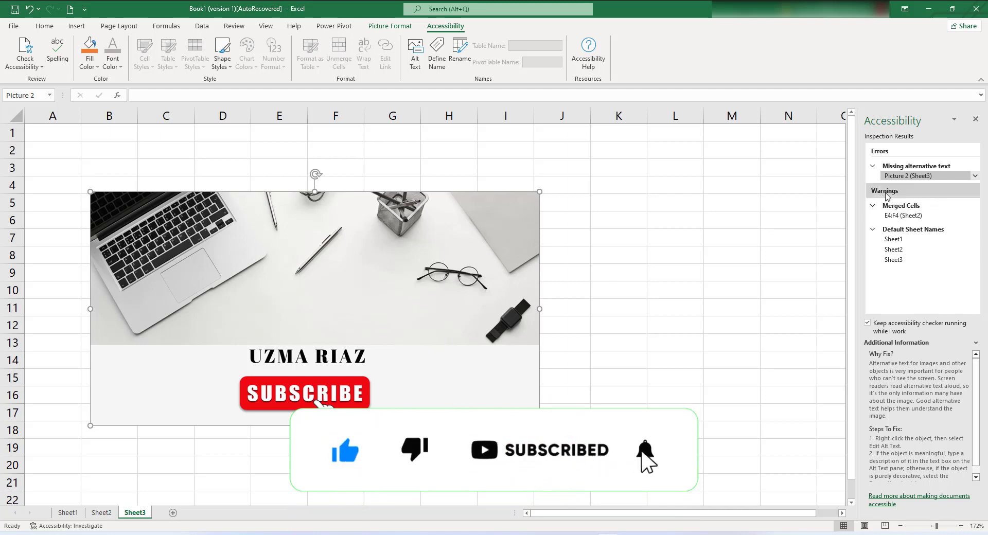
click(907, 216)
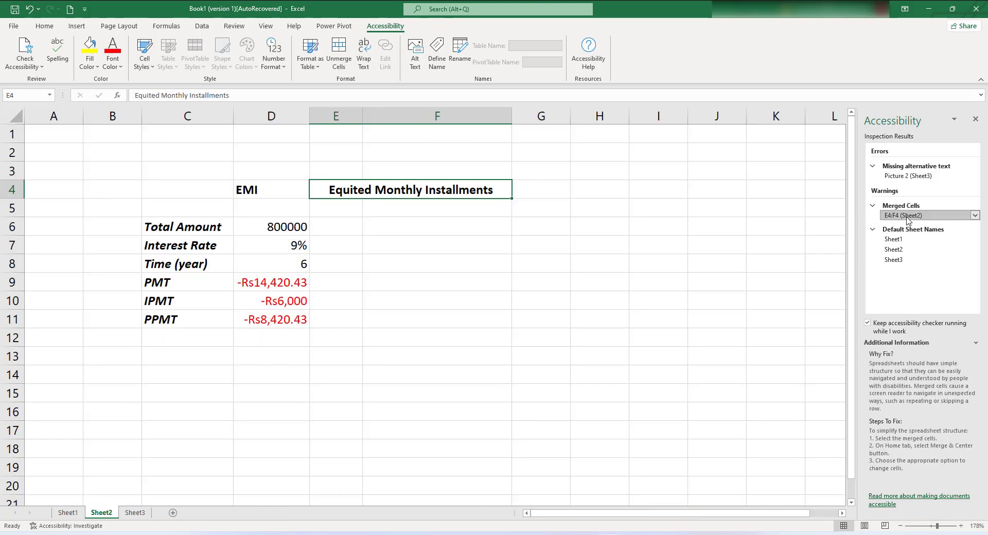
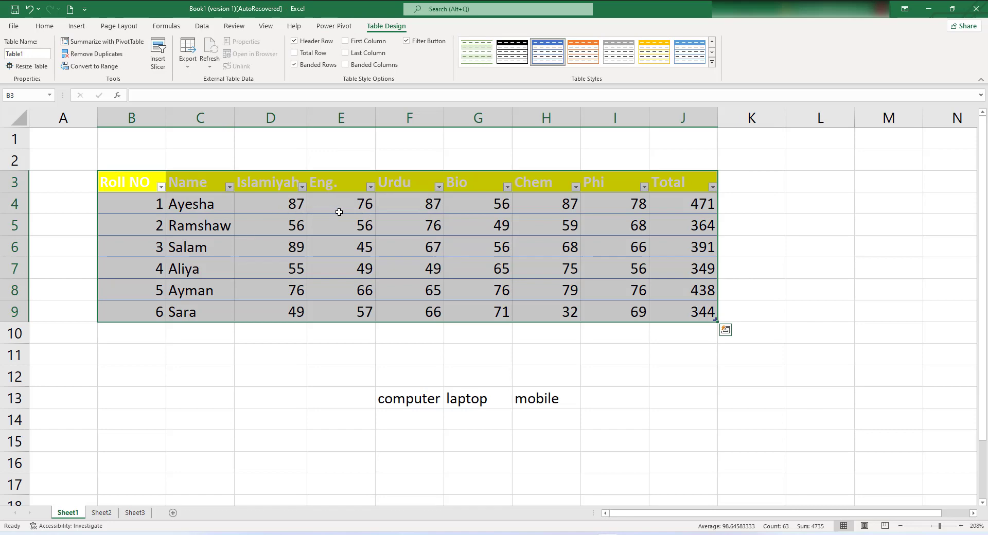
click(615, 355)
click(130, 192)
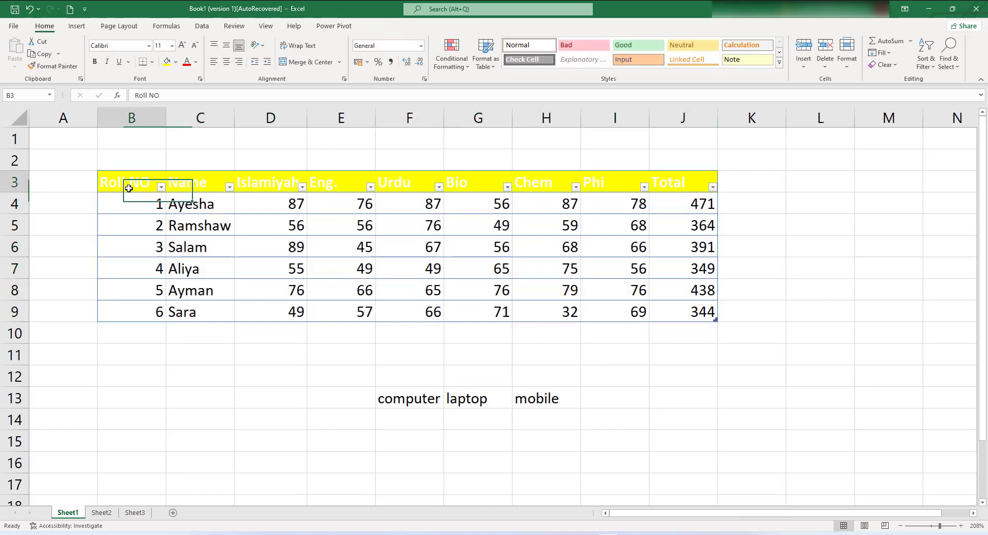
click(234, 26)
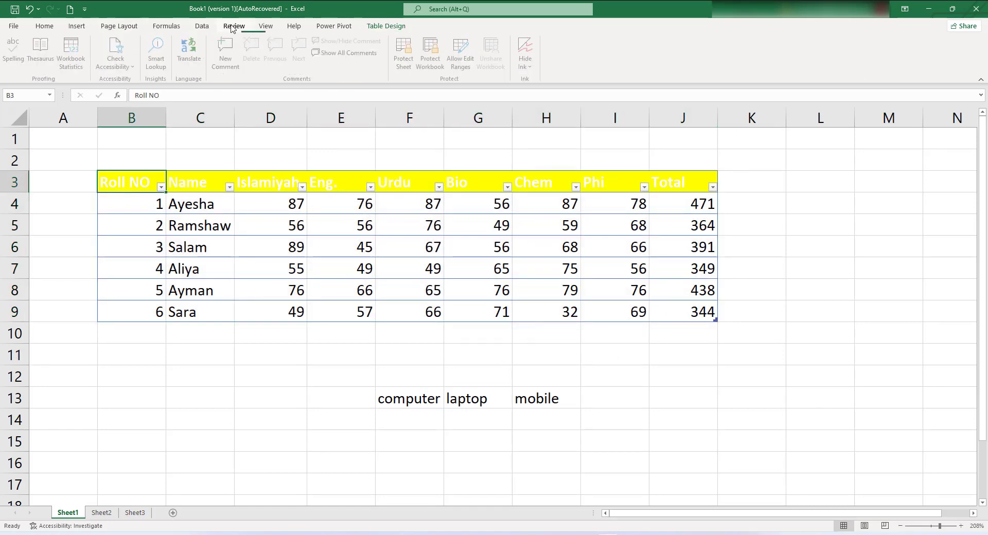
click(129, 66)
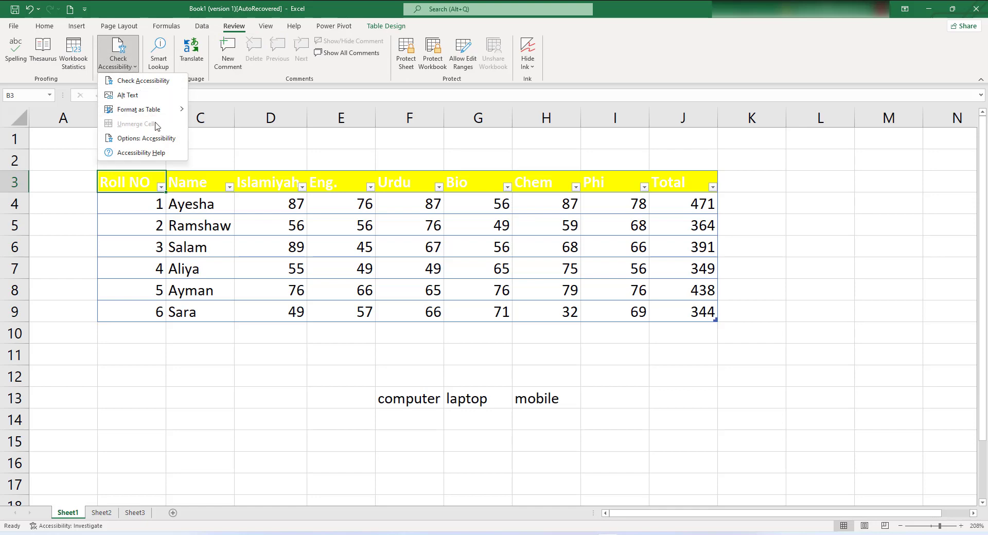
click(110, 513)
click(110, 513)
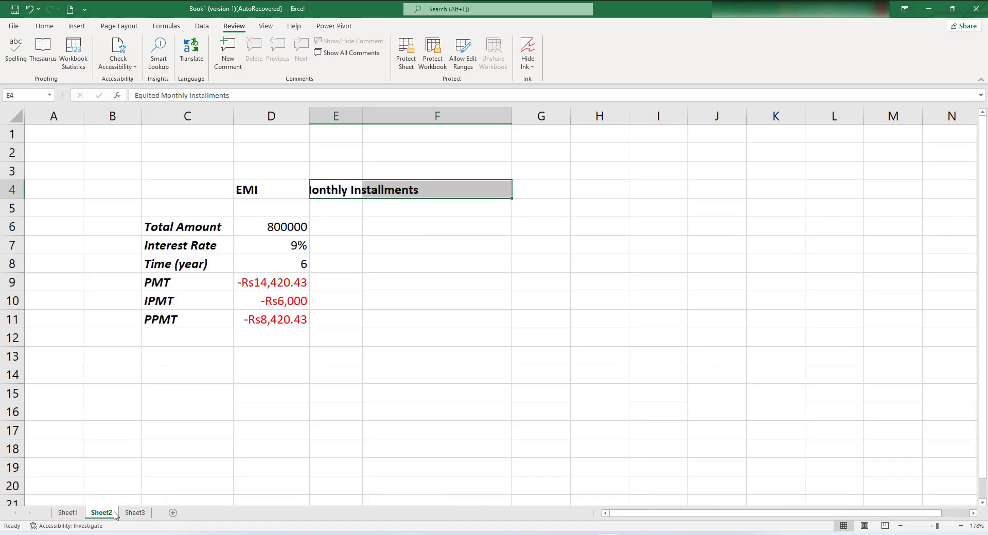
click(338, 193)
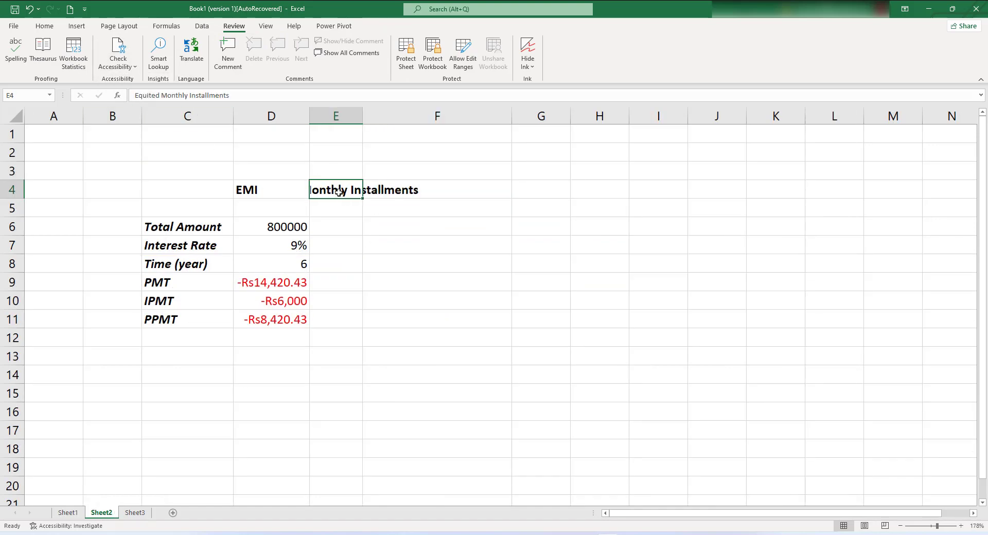
drag(360, 192, 492, 190)
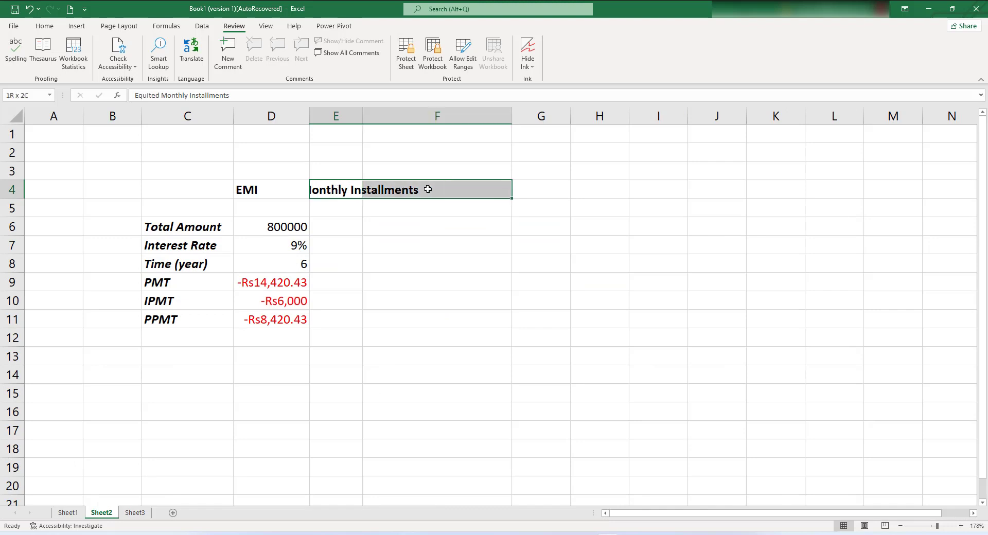
click(48, 30)
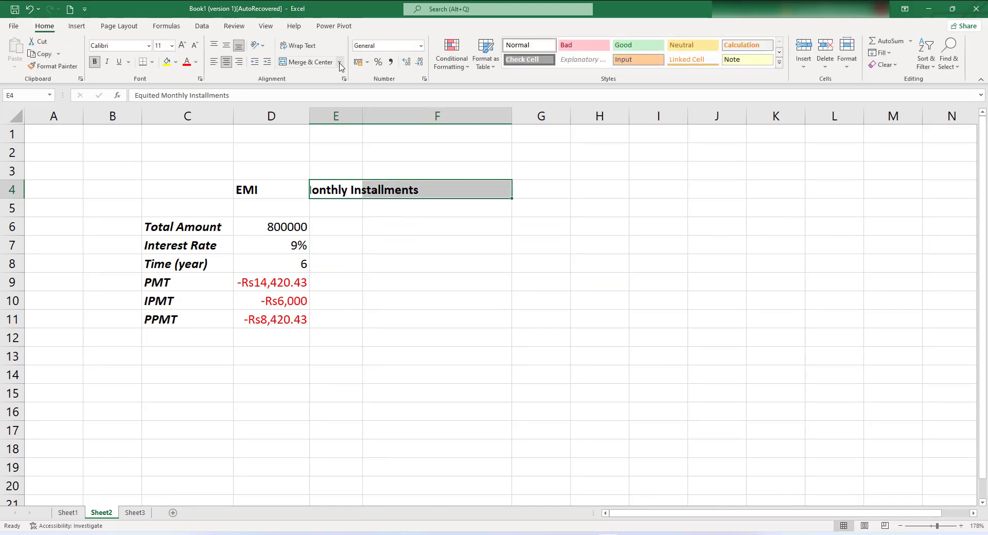
click(339, 61)
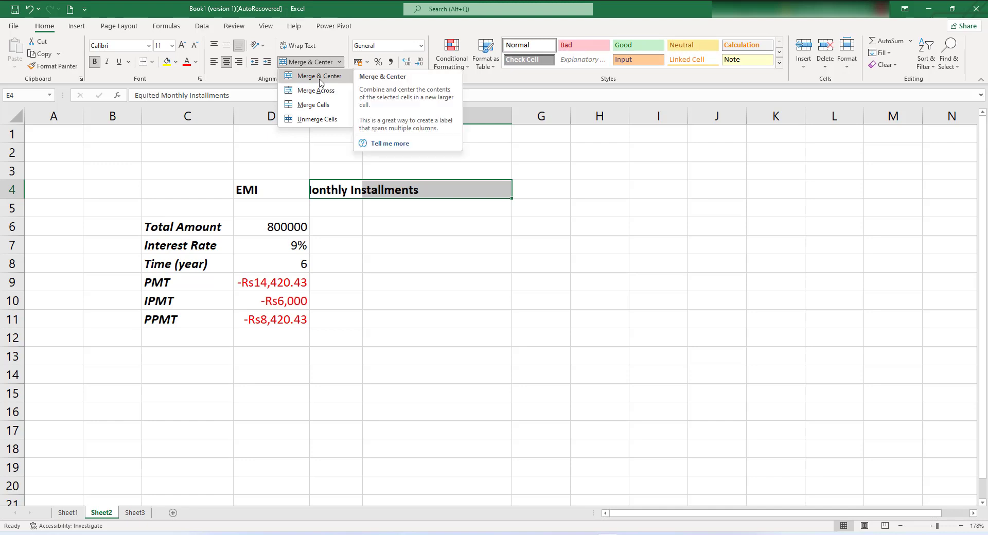
click(320, 83)
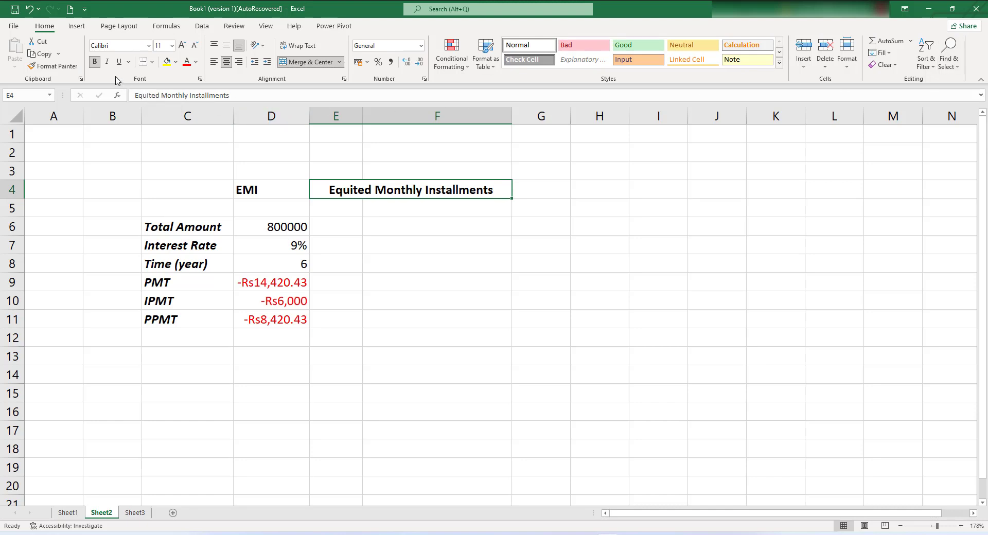
scroll(31, 57, down, 5)
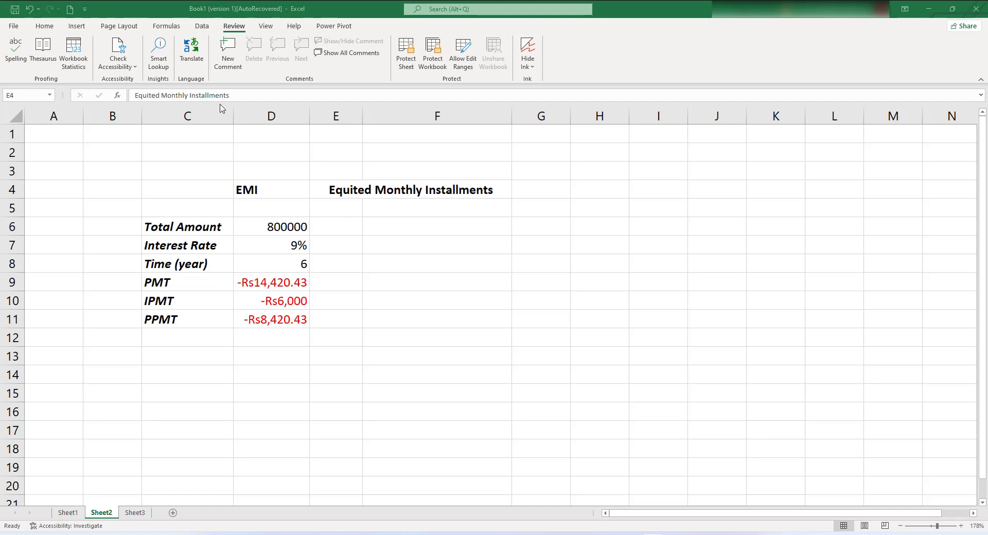
click(119, 67)
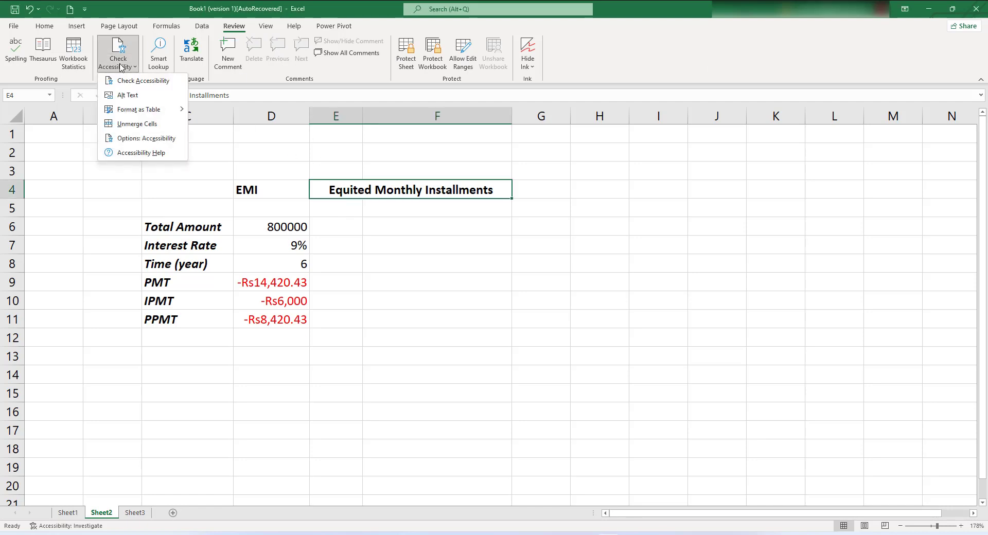
click(149, 126)
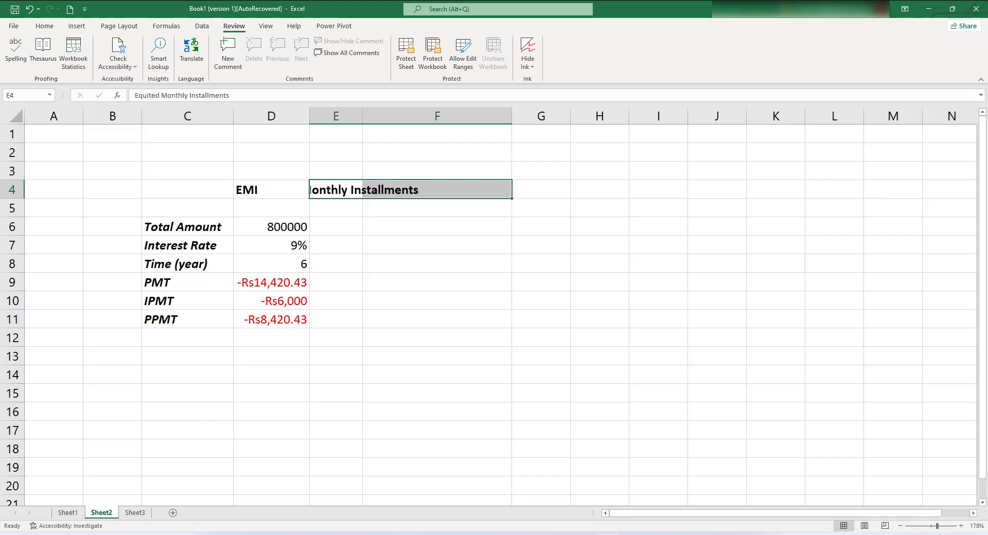
click(67, 513)
click(118, 62)
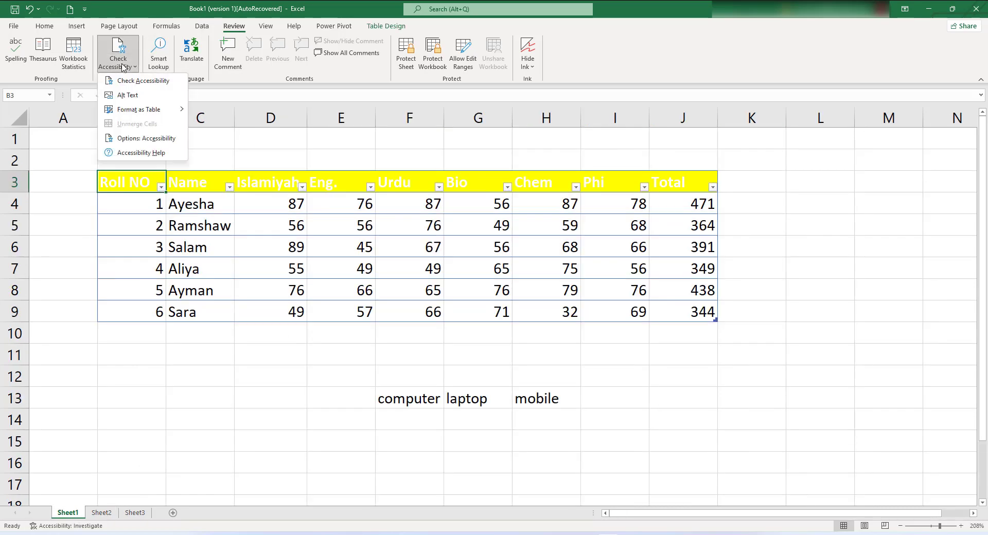
click(168, 140)
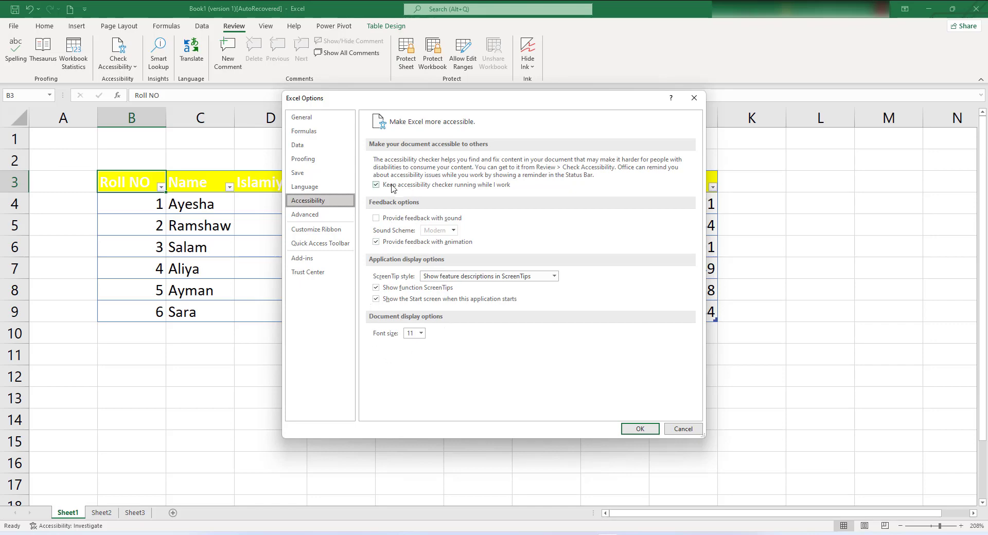
click(694, 98)
click(122, 66)
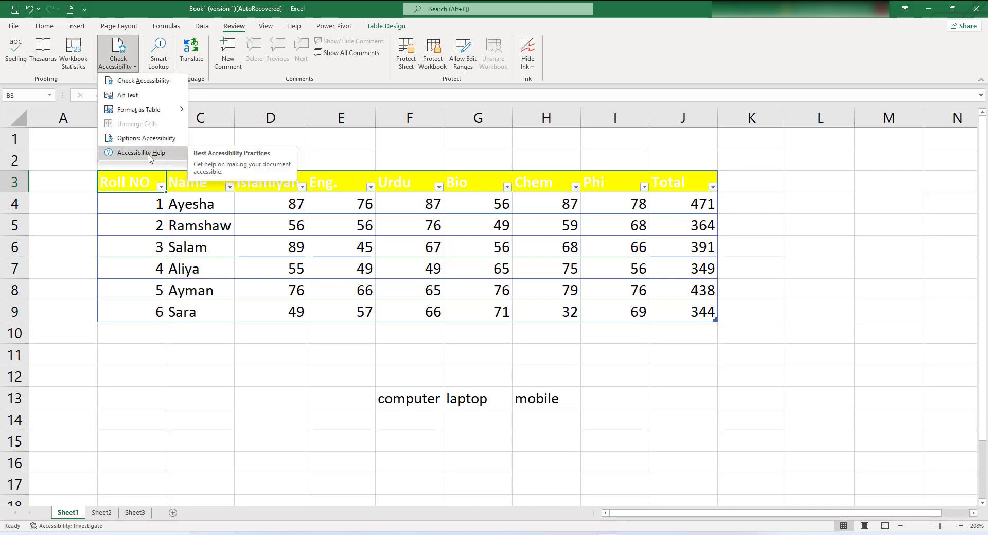
Quit Opera and its 9 open tabs, returning to the Excel marks table
click(151, 154)
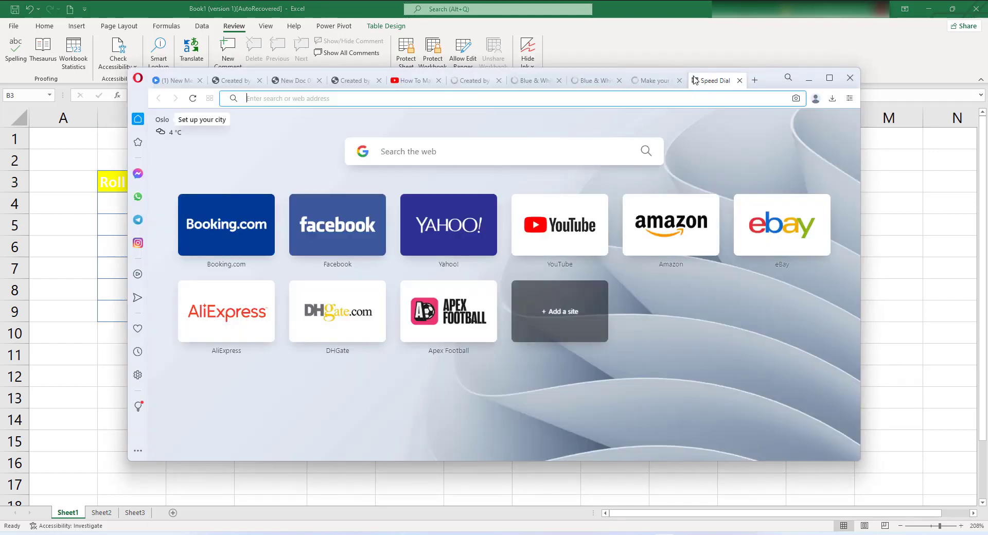
click(852, 81)
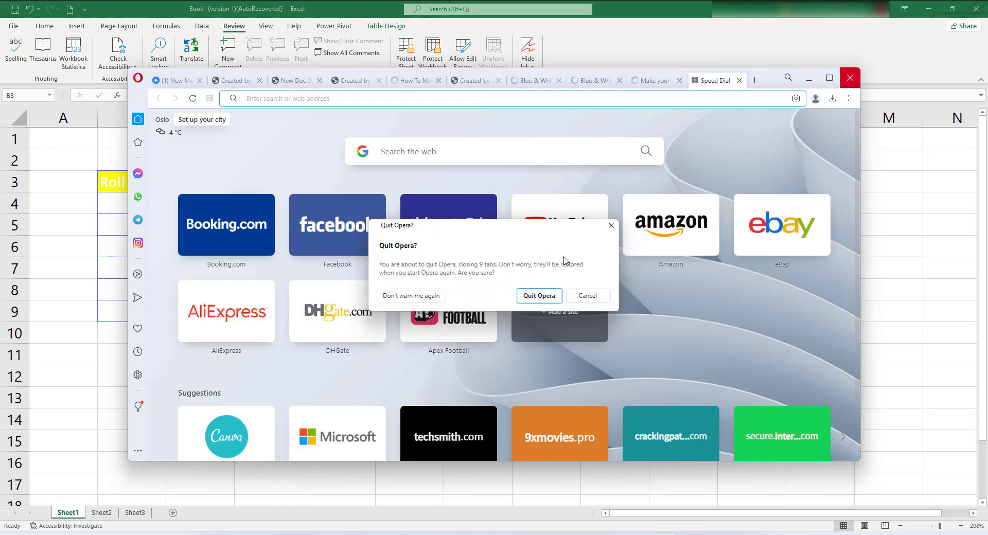
click(550, 299)
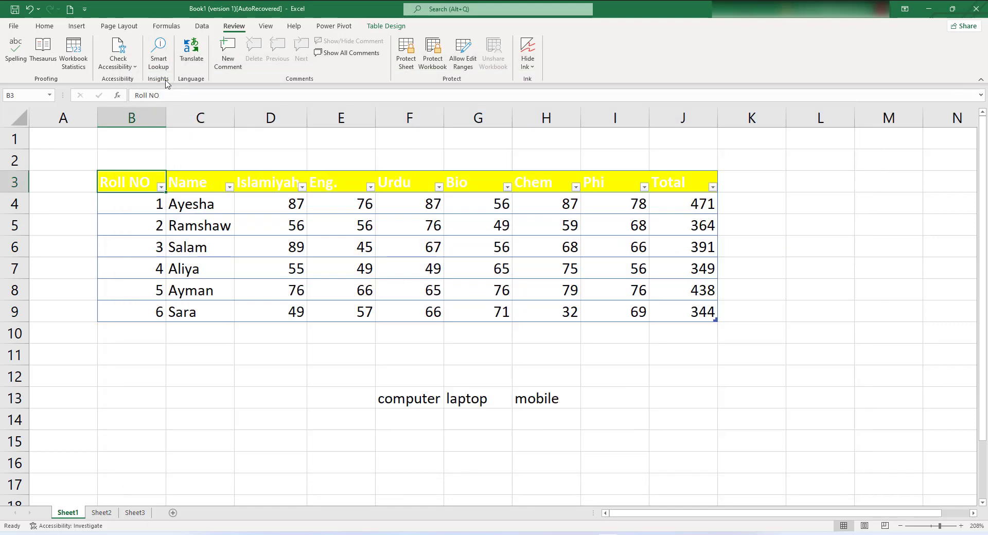
click(160, 55)
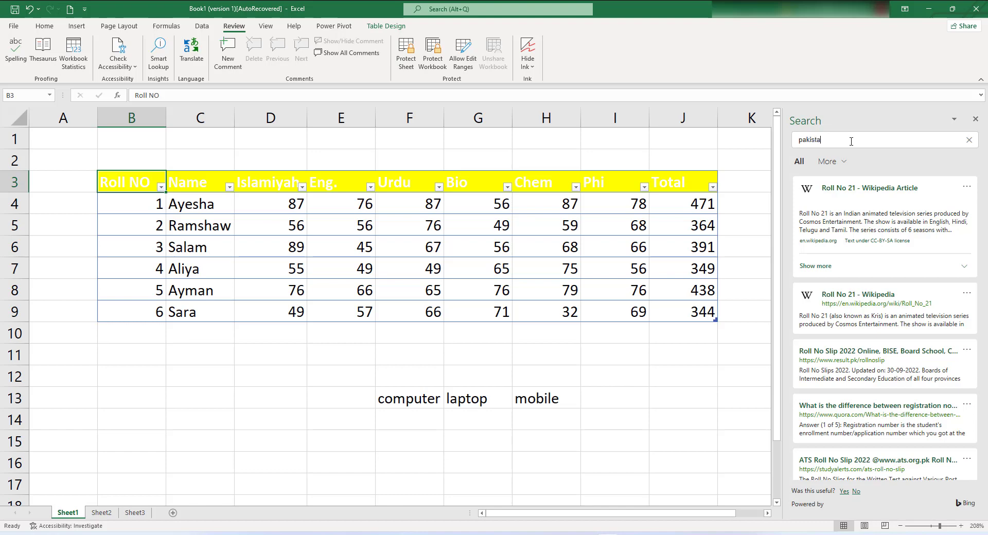
key(Return)
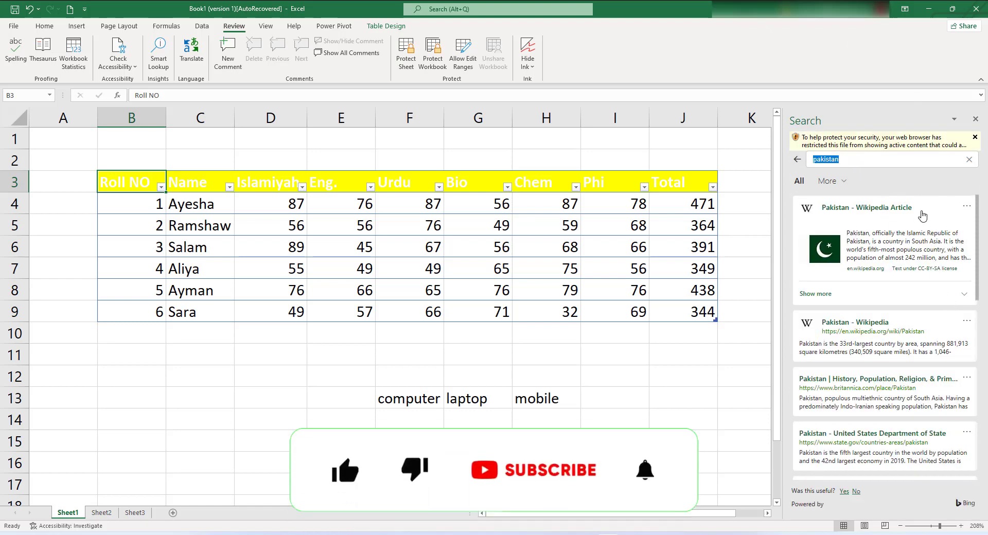
scroll(921, 219, down, 5)
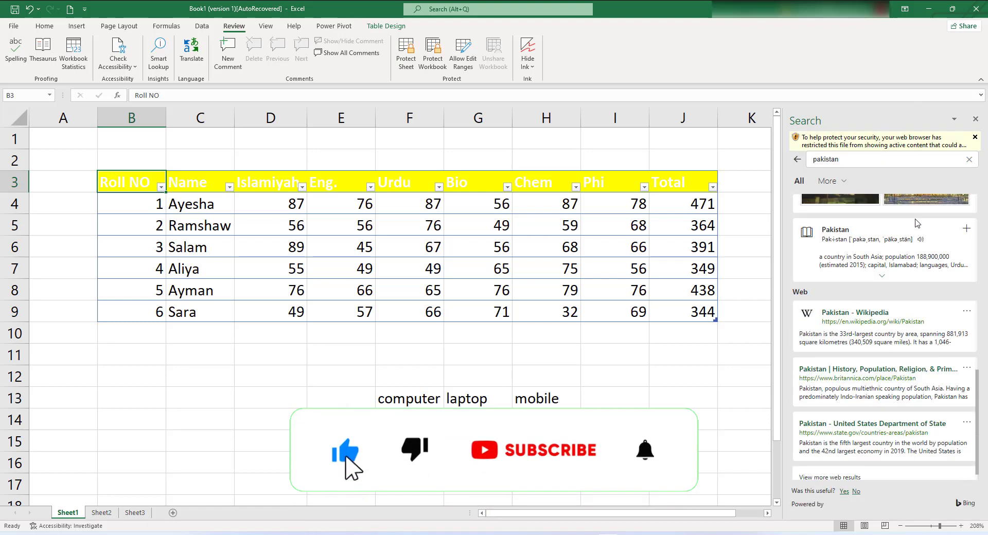
scroll(916, 222, down, 4)
scroll(908, 273, up, 6)
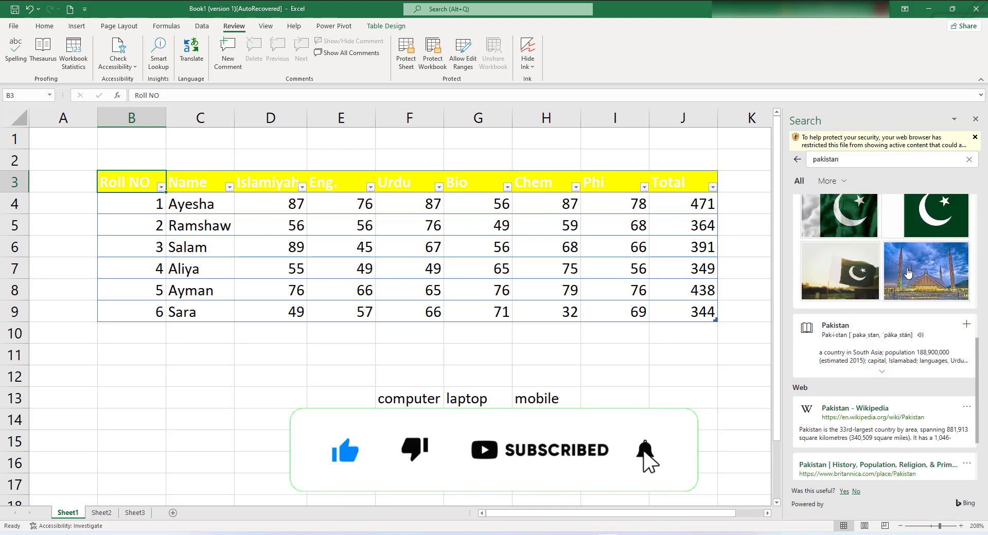
scroll(908, 273, down, 3)
scroll(908, 273, down, 3)
scroll(908, 272, up, 8)
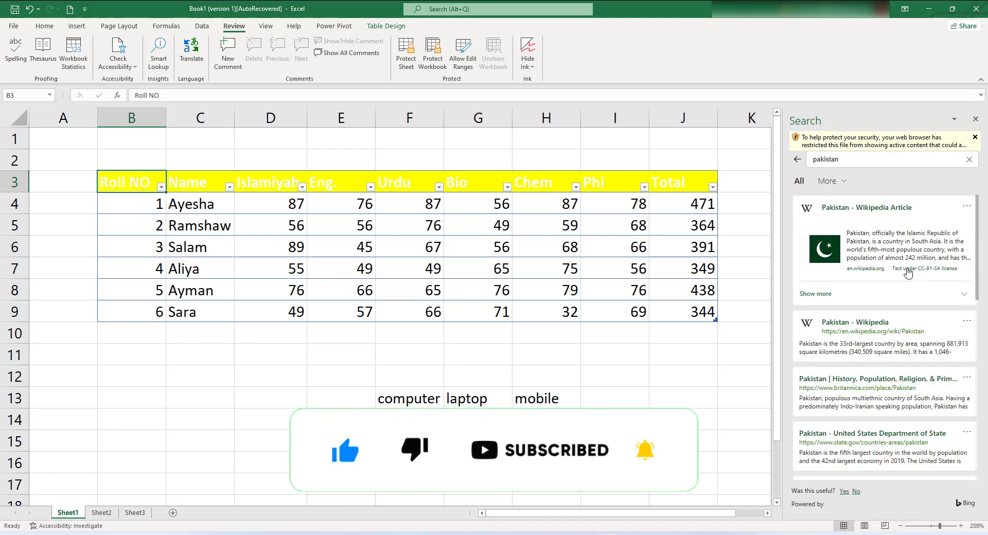
click(840, 184)
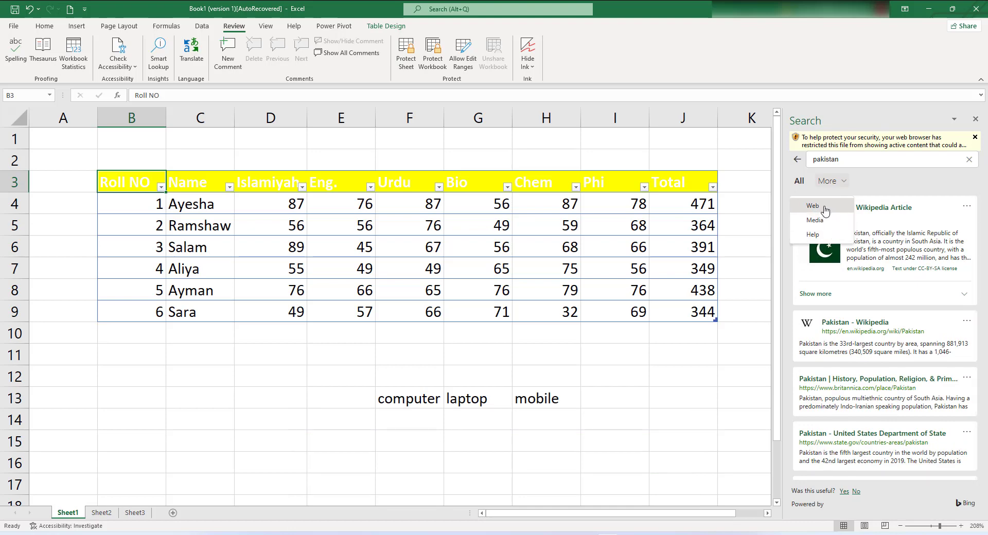
click(889, 189)
click(977, 120)
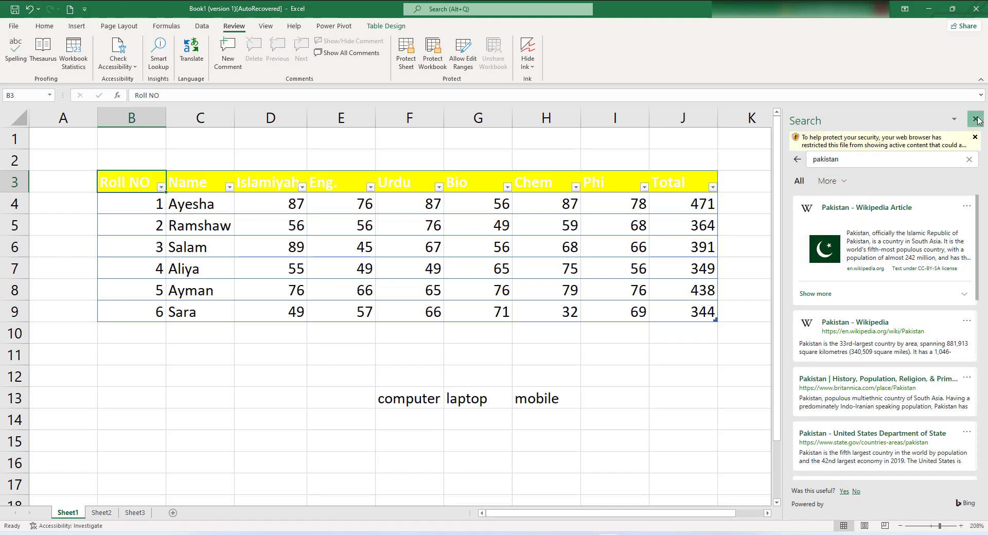
Translate 'computer' in F13 into Urdu with the Translator pane
click(192, 62)
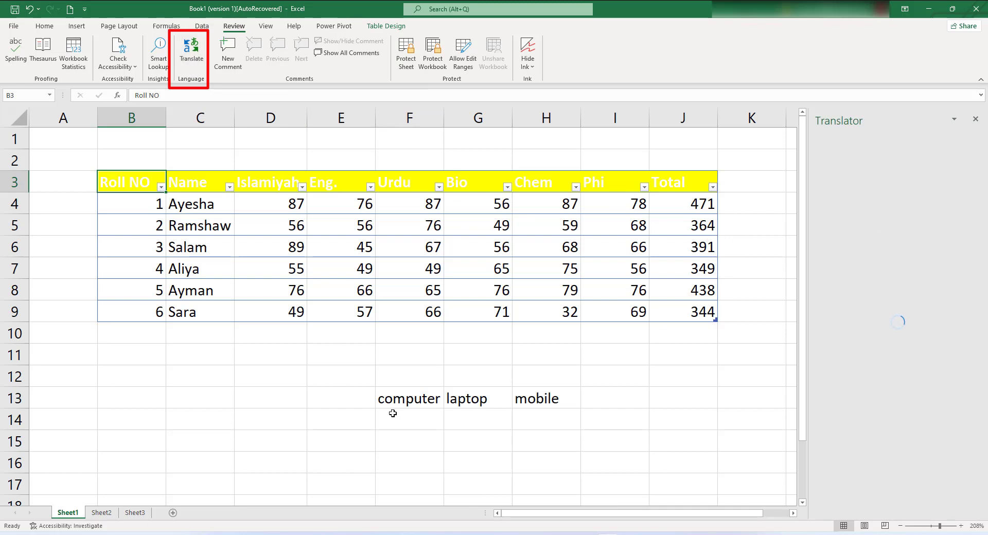
click(413, 399)
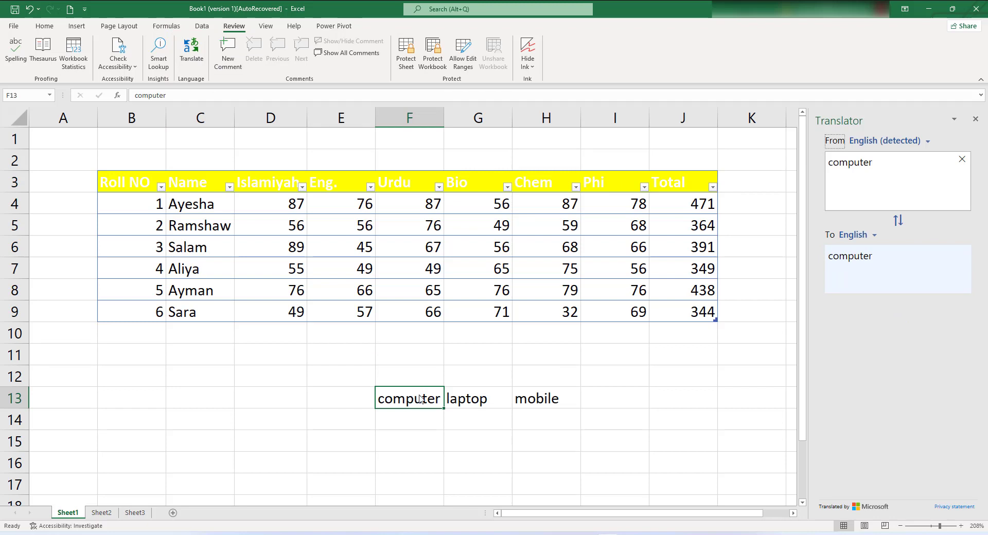
click(875, 237)
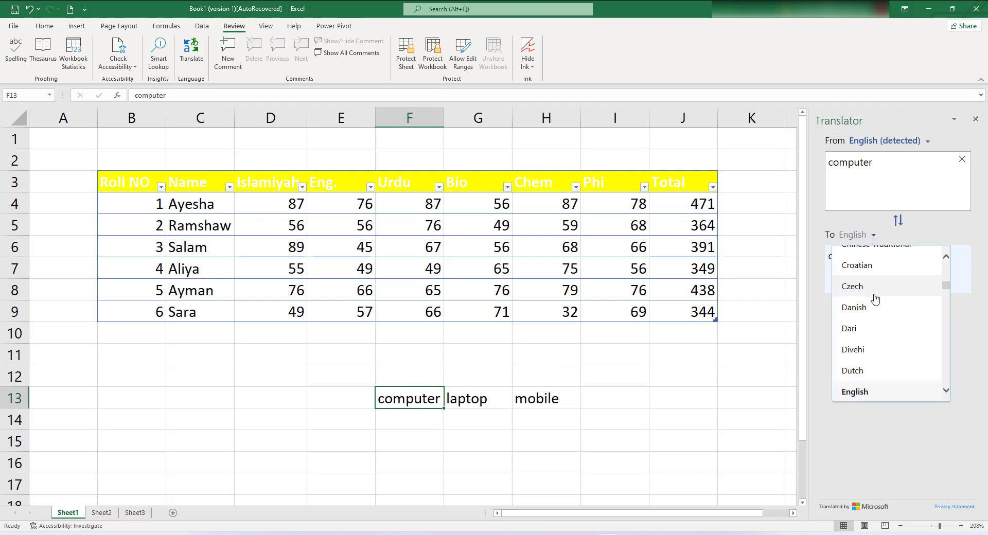
scroll(875, 298, down, 5)
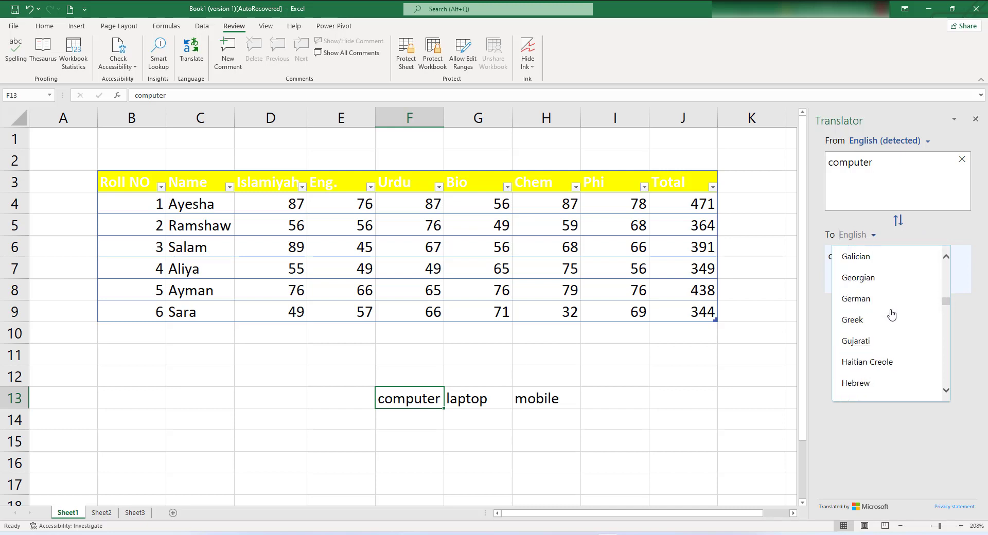
scroll(892, 315, down, 6)
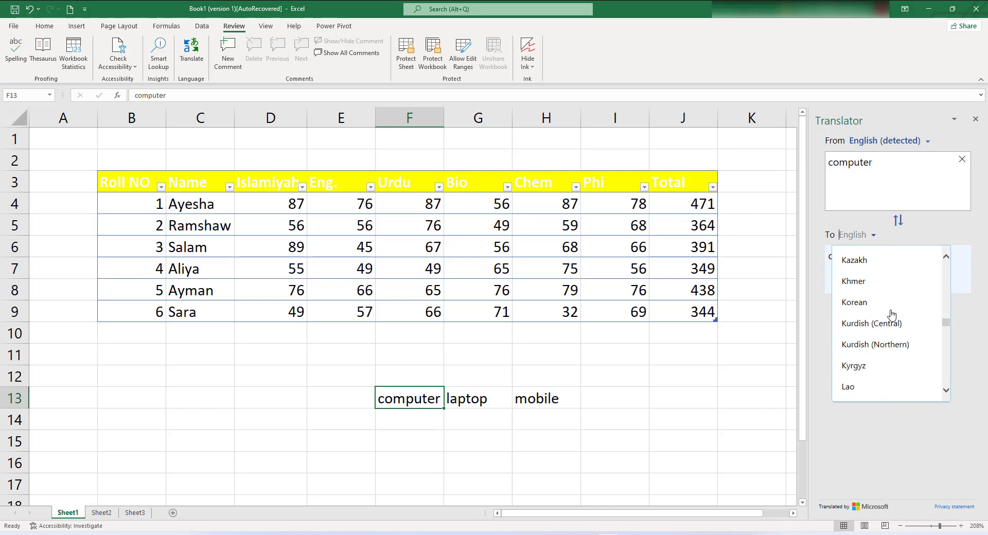
scroll(891, 315, down, 9)
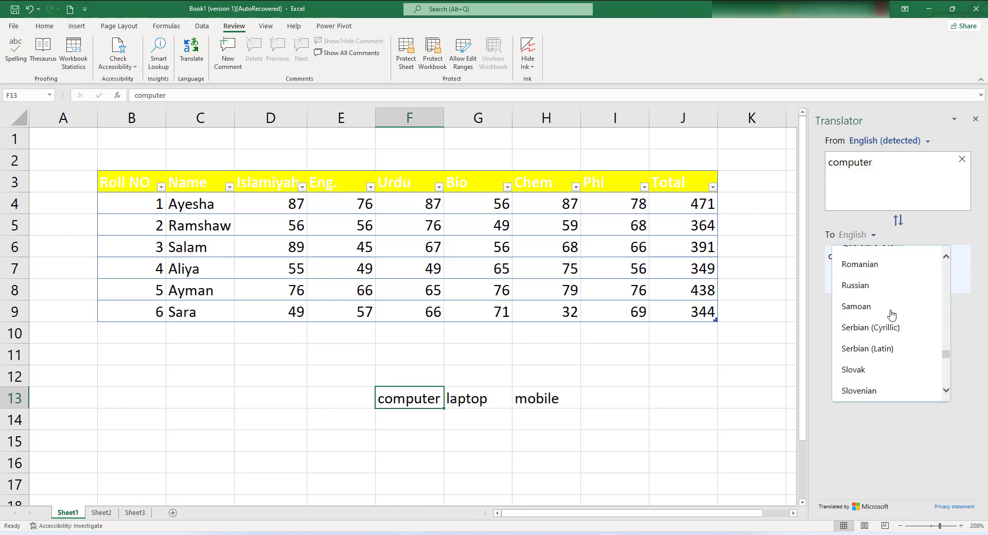
scroll(891, 315, down, 8)
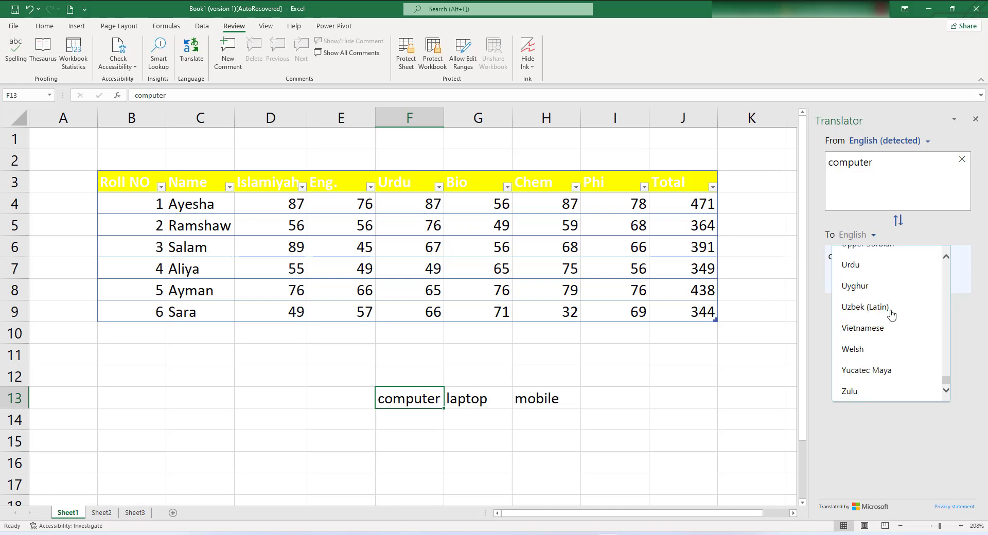
click(862, 265)
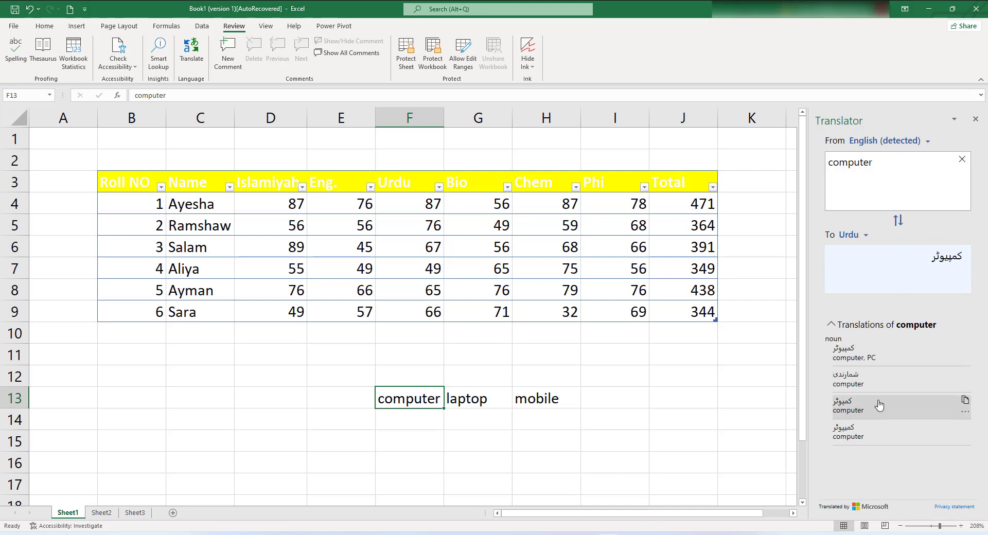
click(878, 405)
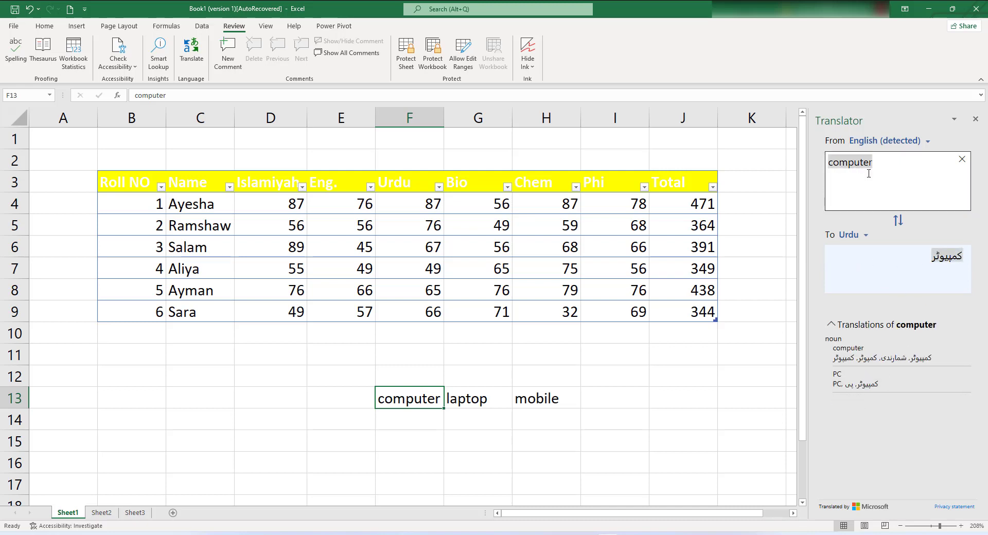
Translate 'laptop' and 'mobile' into Urdu, close the Translator, and begin a comment on H13
click(866, 238)
click(866, 238)
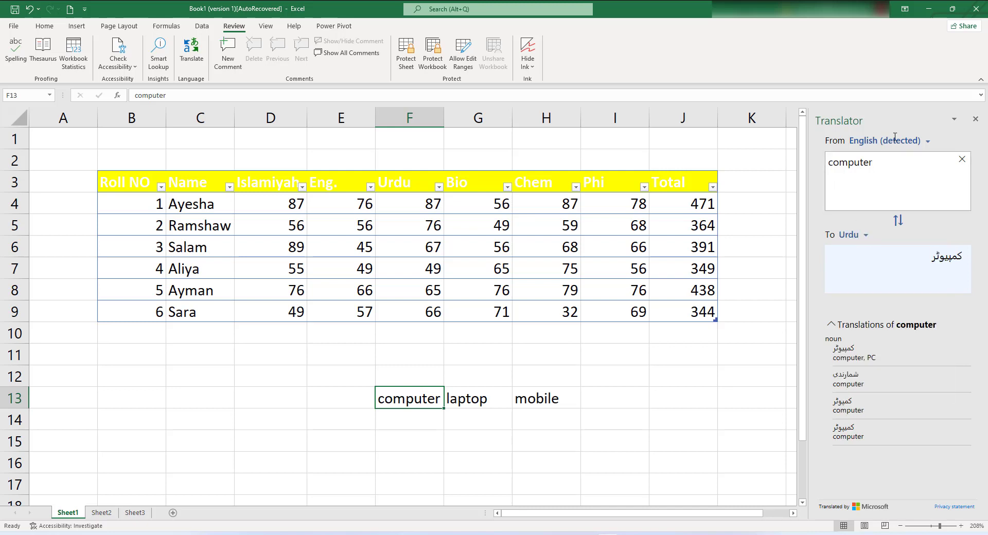
click(491, 399)
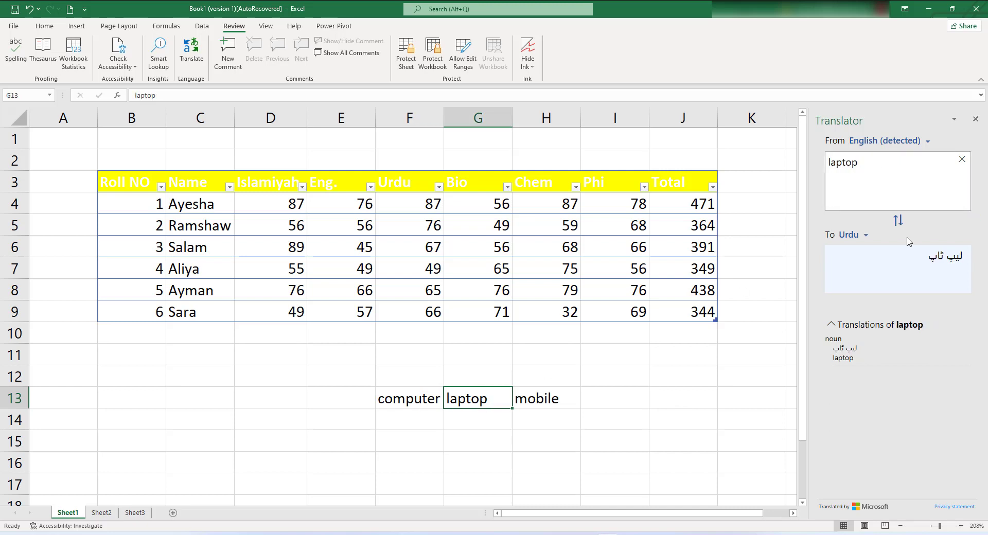
click(550, 398)
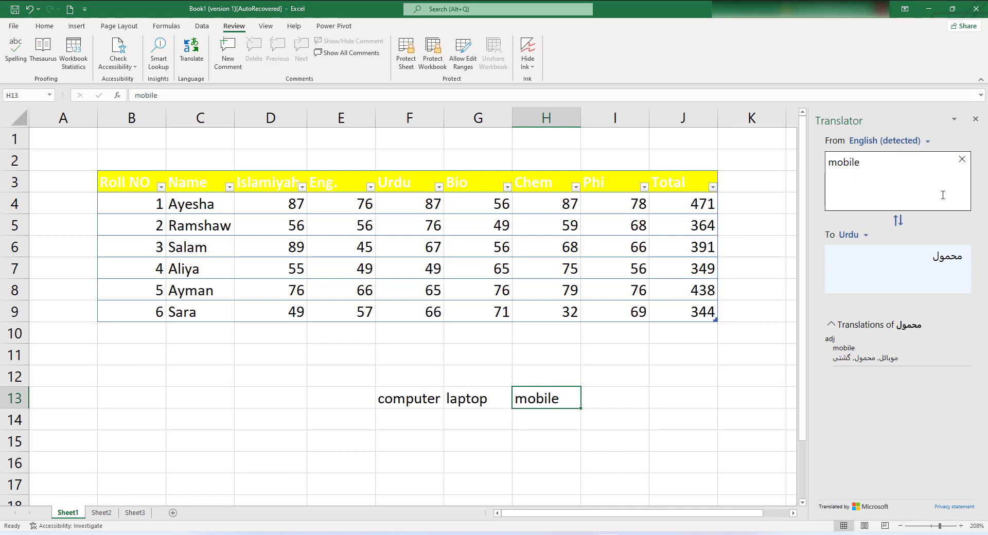
click(975, 119)
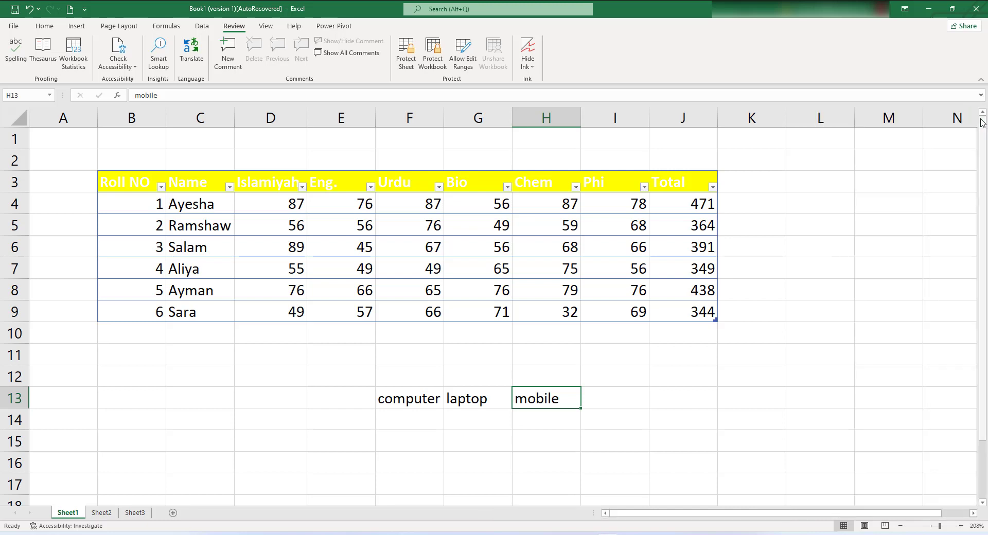
click(228, 62)
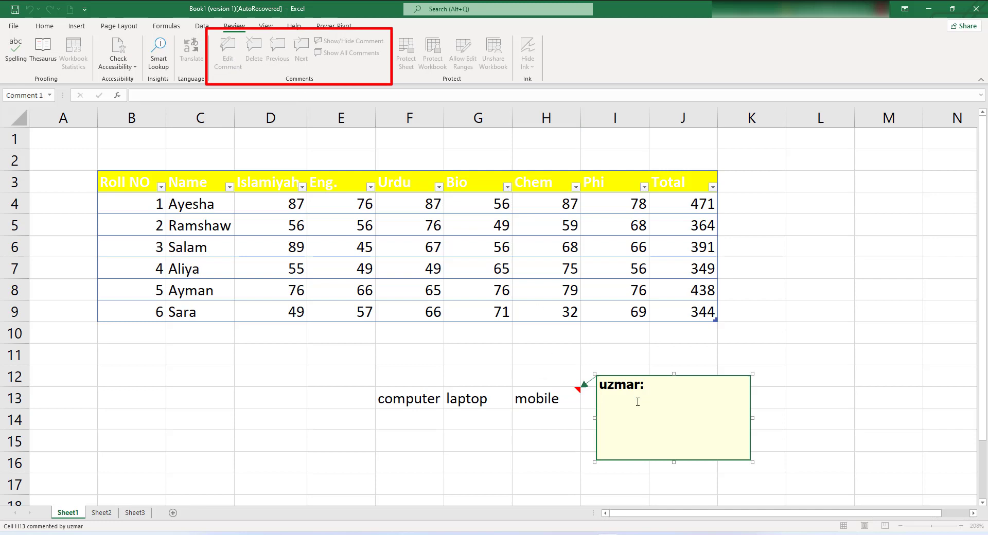
Enter 'jkhjkhlkhiuyi' as the comment on mobile cell H13
text(jkhjkhlkhiuyi)
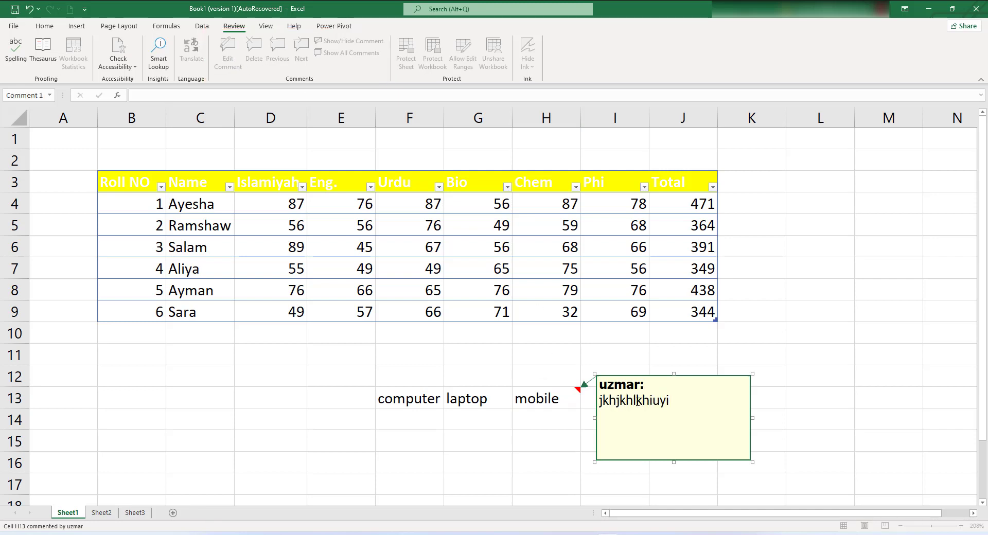
click(787, 374)
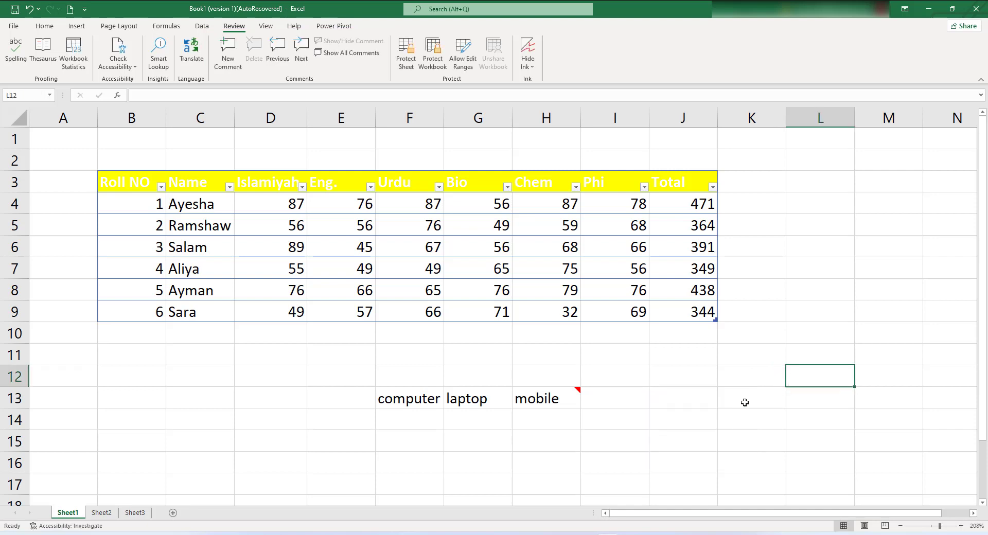
mouse_move(573, 393)
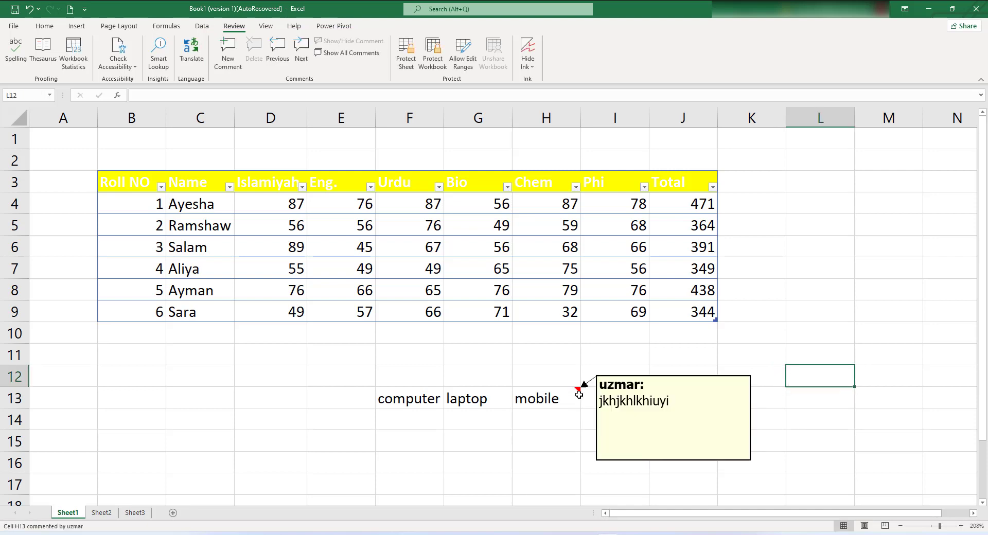
click(551, 434)
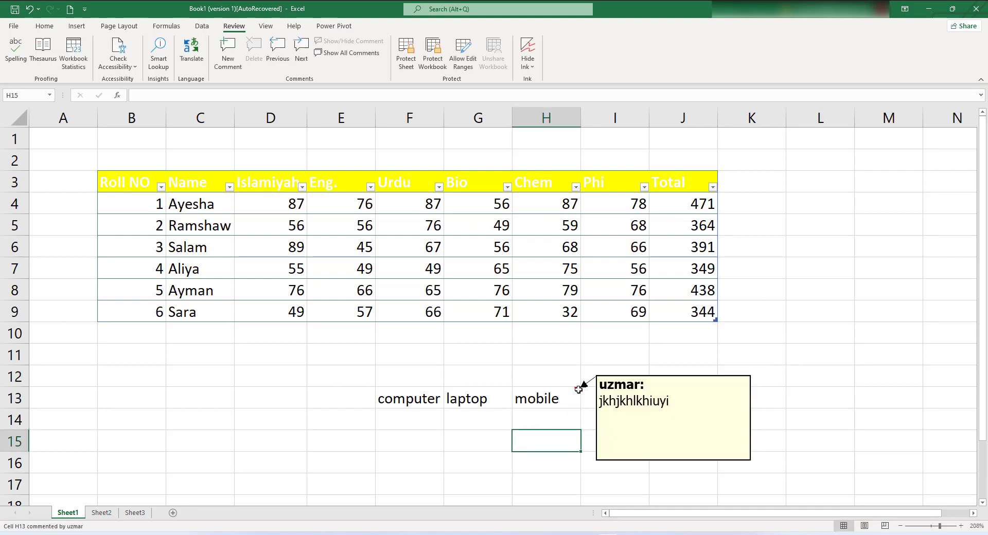
Add a comment 'hgjgjbgtyrt' to laptop cell G13
click(487, 400)
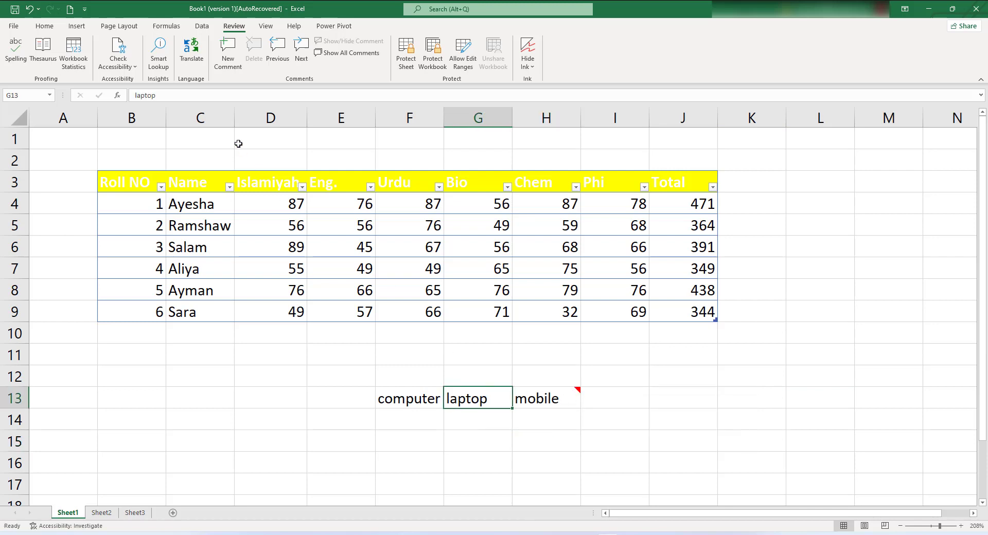
click(228, 51)
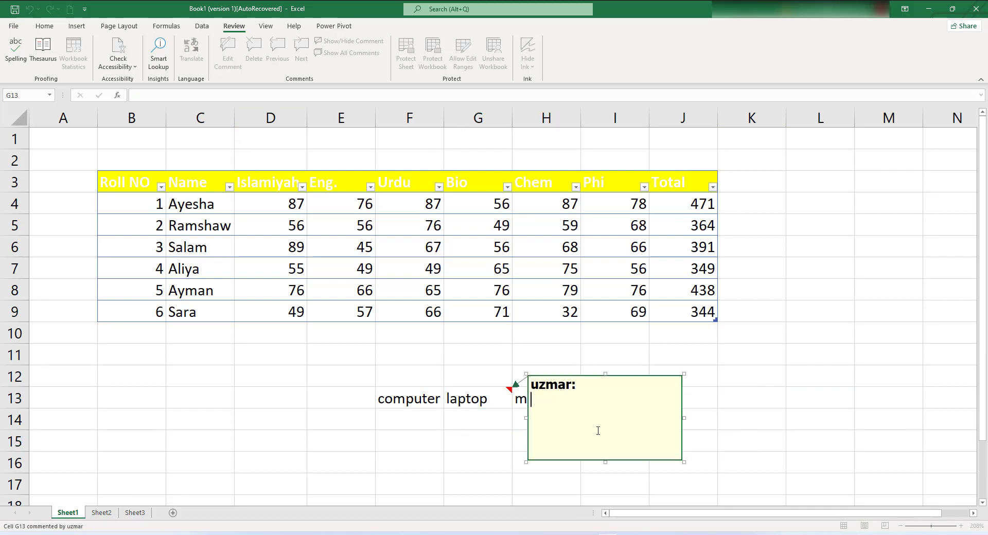
text(hgjgjbgtyrtyu)
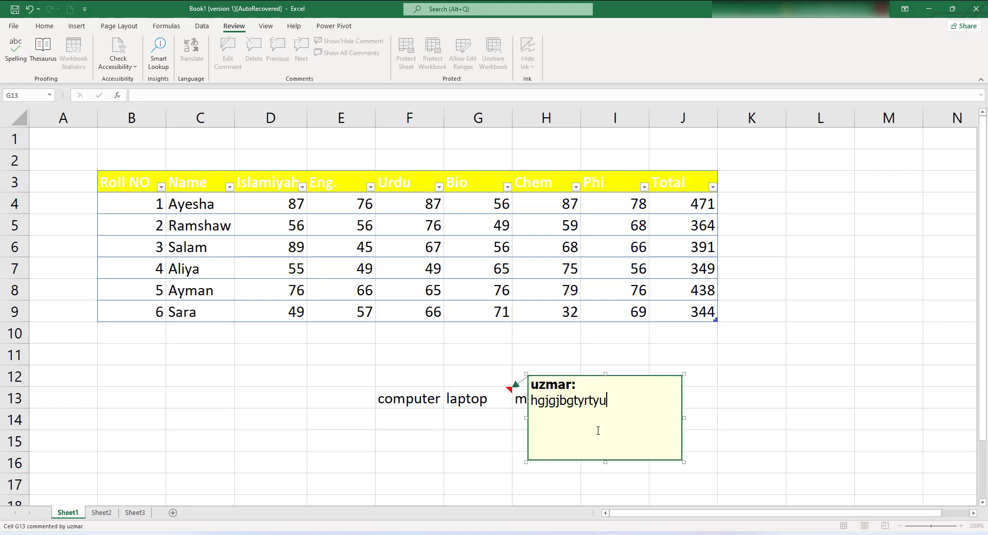
click(715, 384)
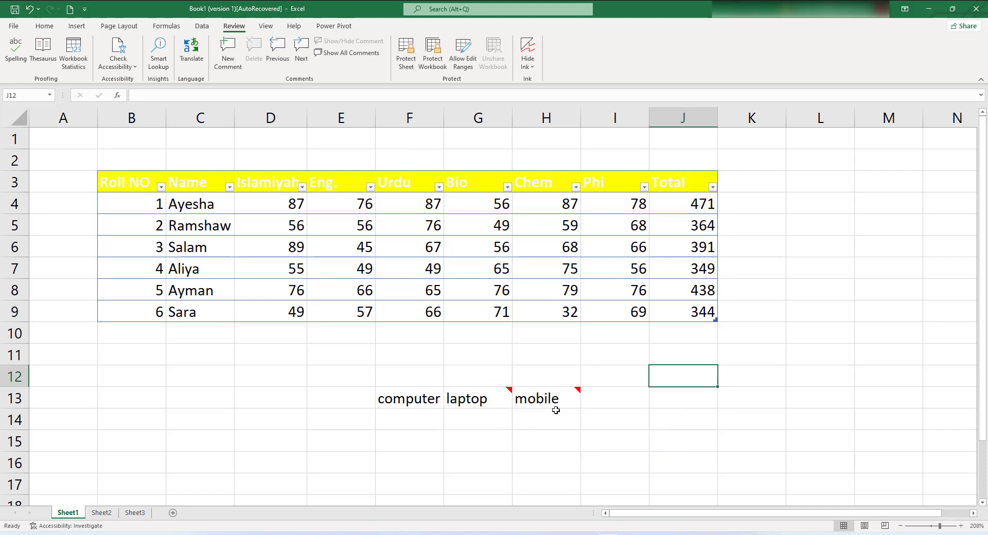
click(547, 404)
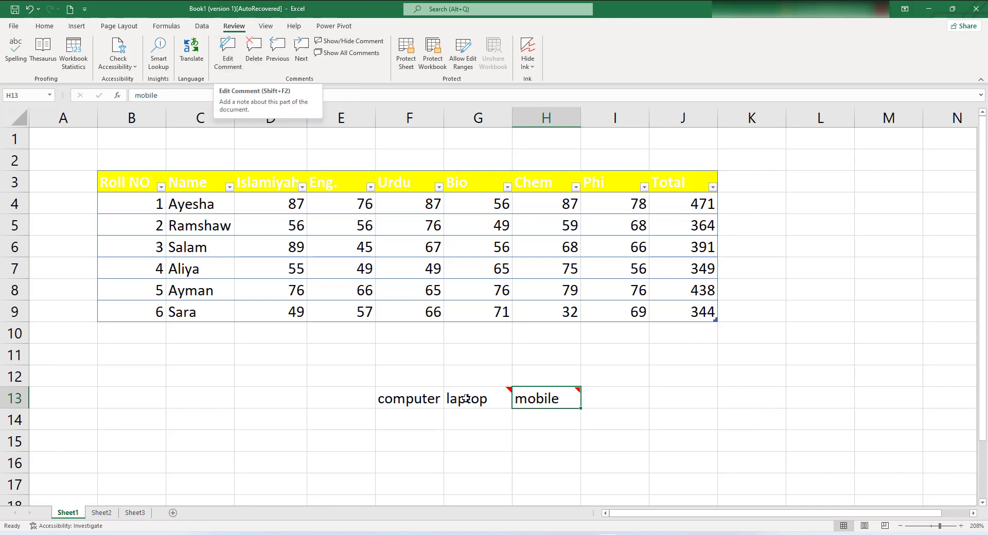
Edit H13's comment with 'kjhkhljk', then delete the comment from H13
click(223, 63)
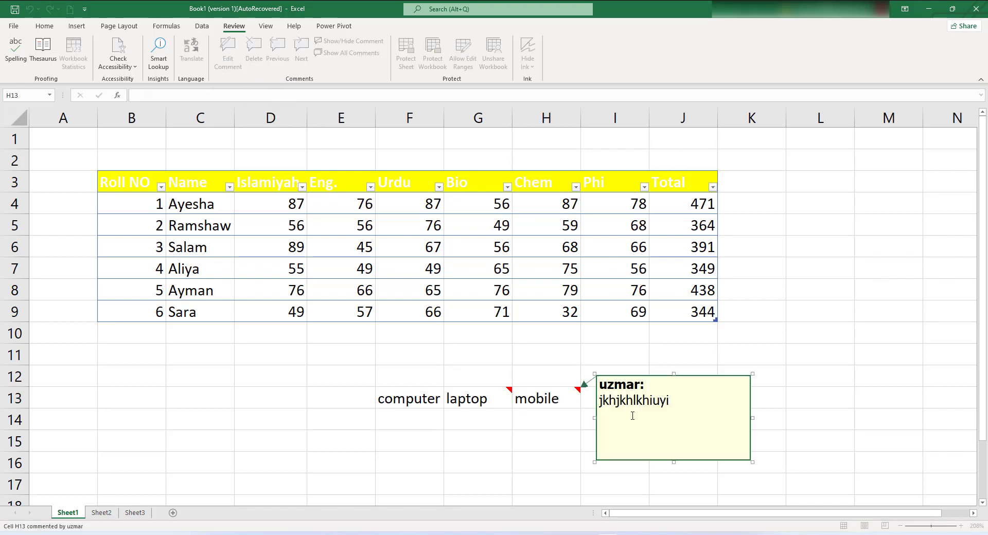
text(kjhkhljk)
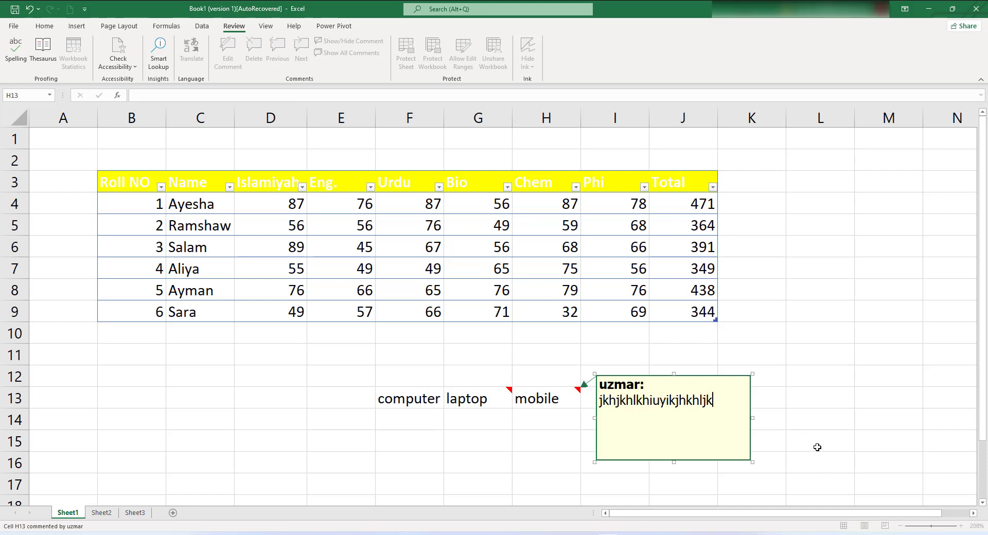
click(817, 447)
click(535, 399)
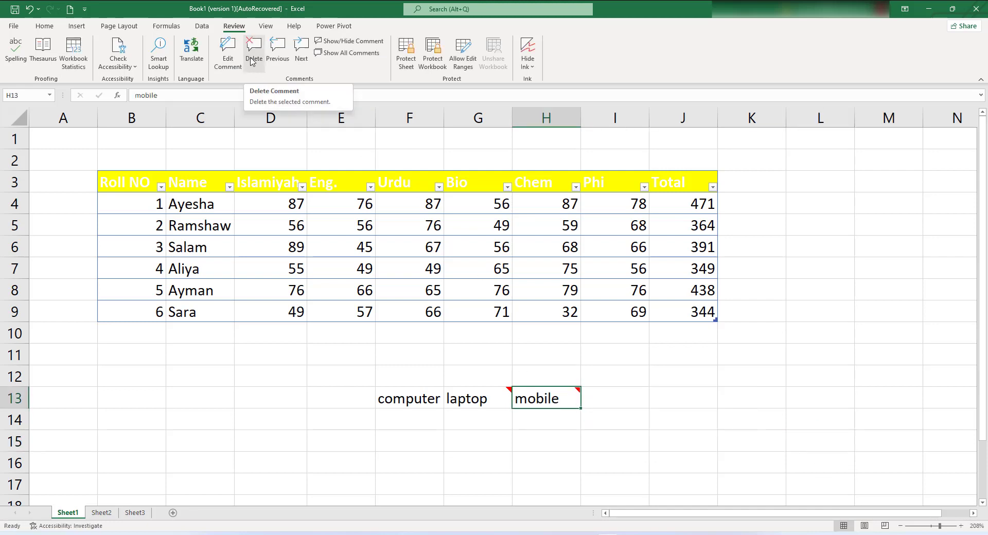
click(252, 61)
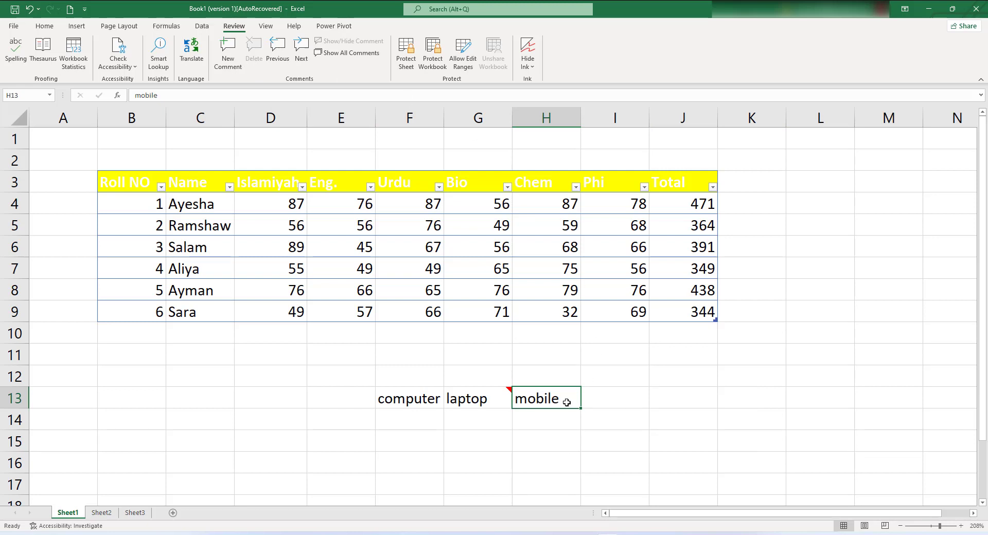
Add a comment 'jhjkhkjlhbjhgj' to computer cell F13
click(432, 399)
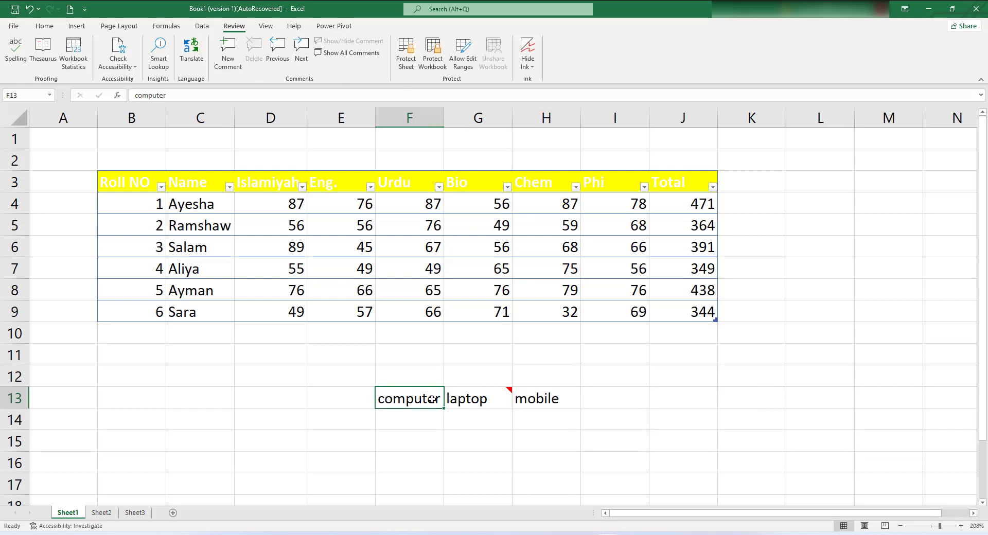
click(228, 51)
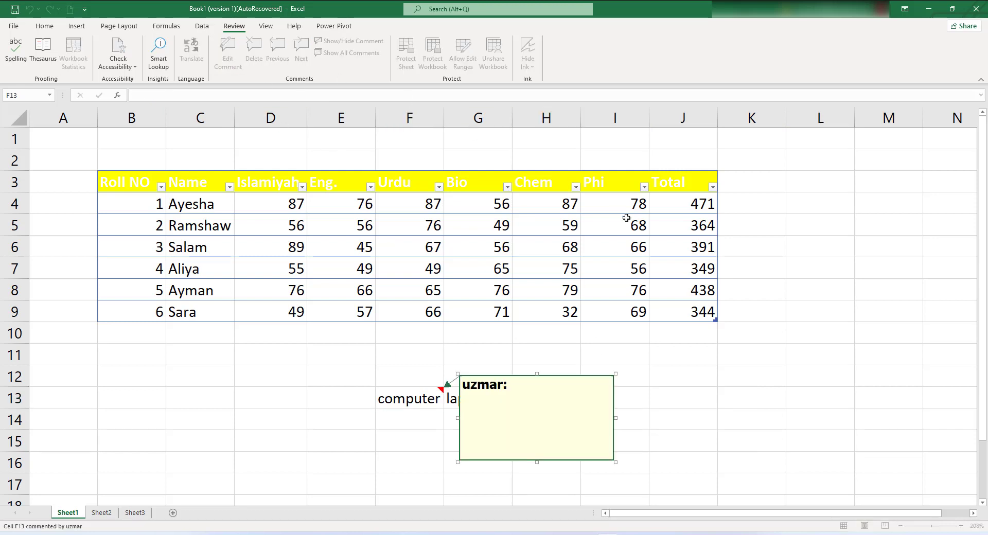
text(jhjkhkjlhbjhgjh)
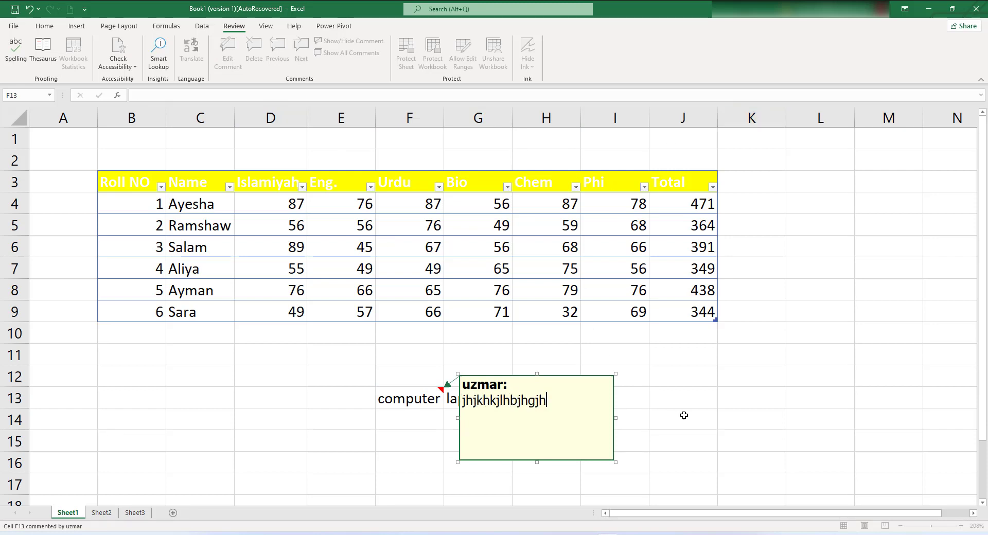
click(684, 415)
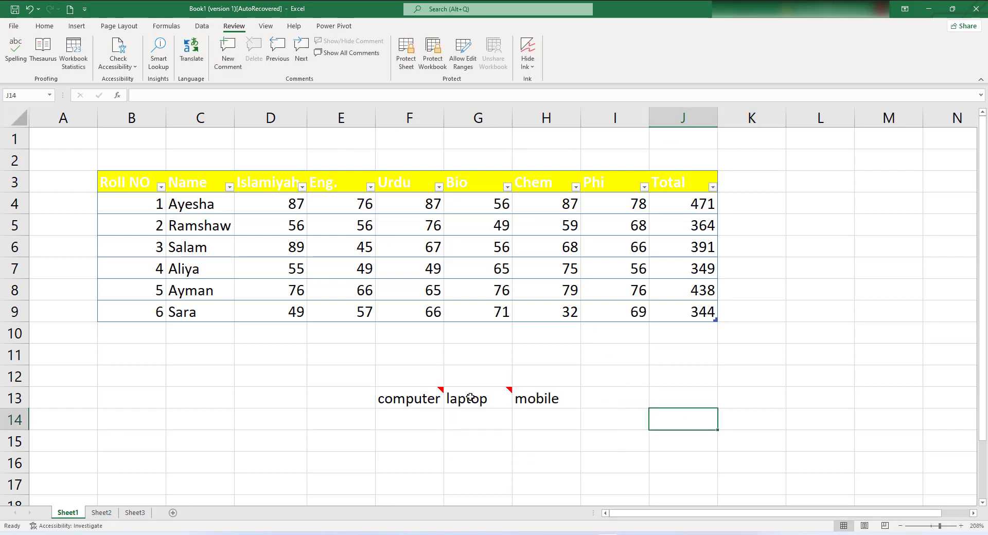
click(470, 398)
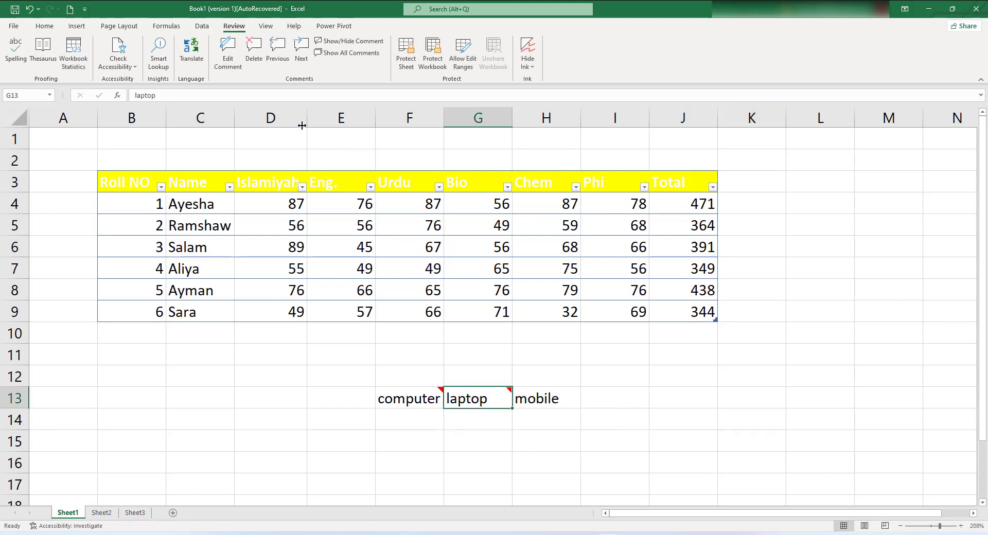
click(279, 62)
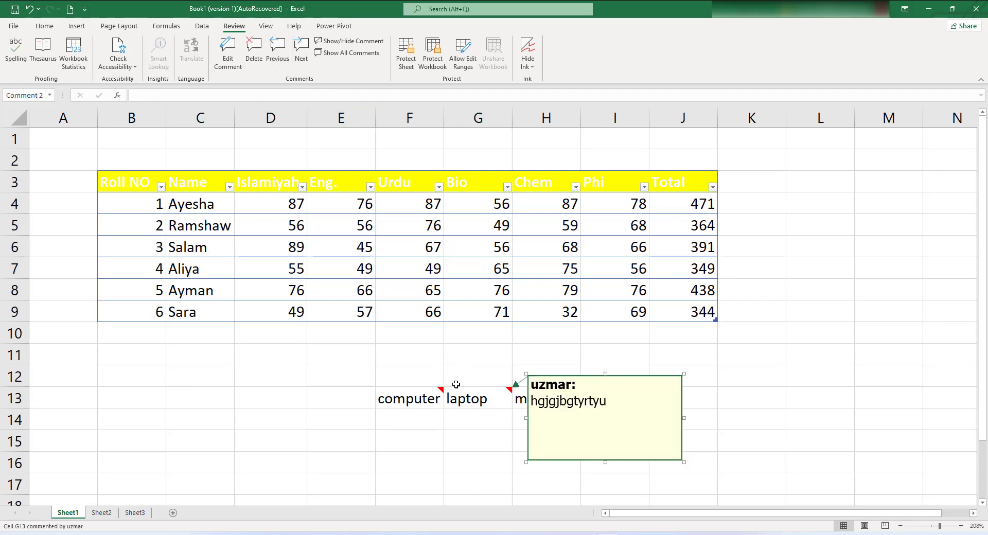
click(279, 51)
click(301, 51)
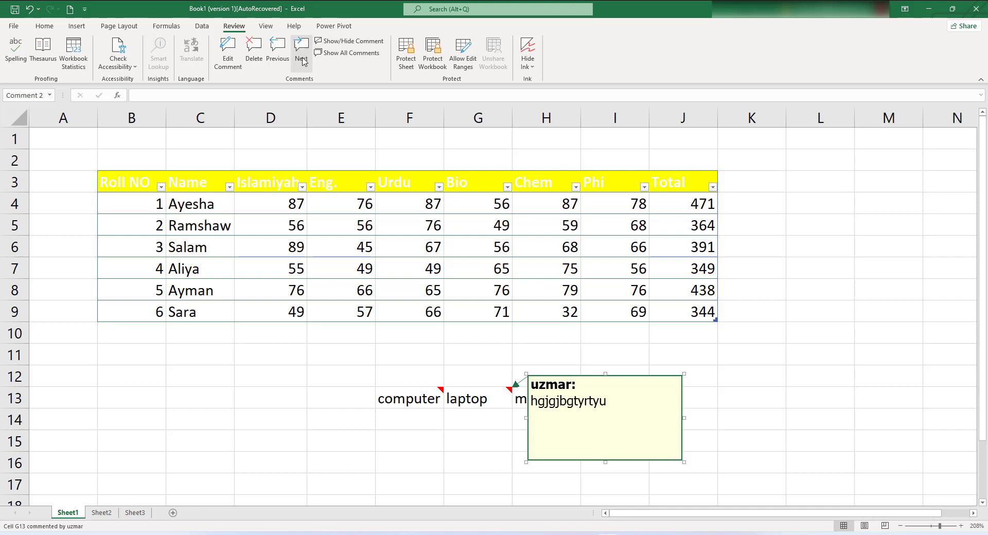
click(279, 60)
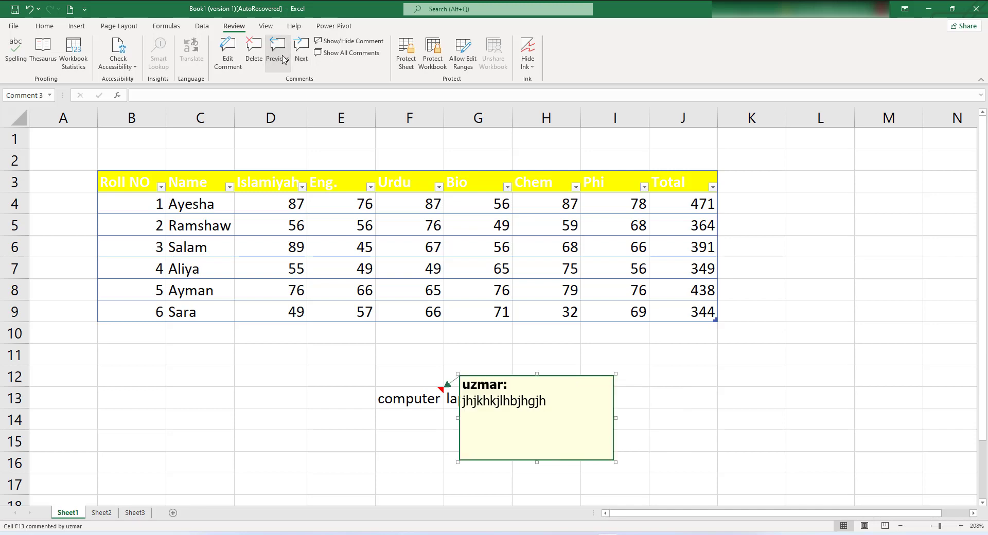
click(302, 54)
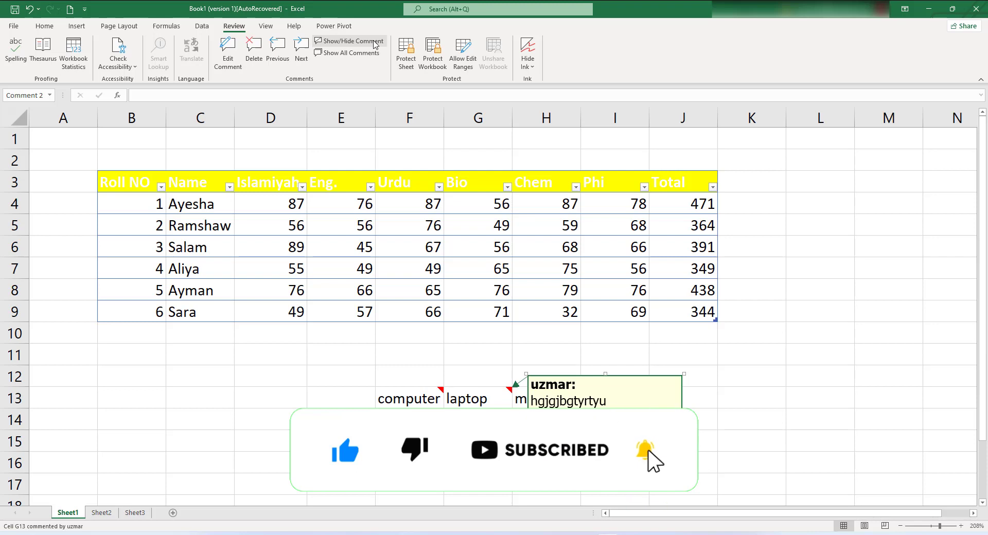
click(375, 45)
click(374, 45)
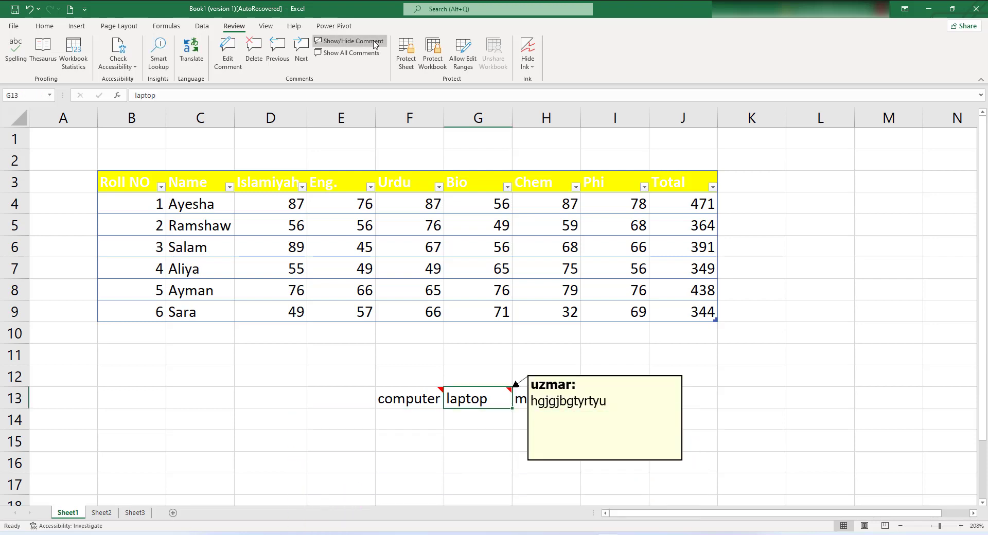
click(374, 45)
click(374, 45)
click(374, 45)
click(369, 53)
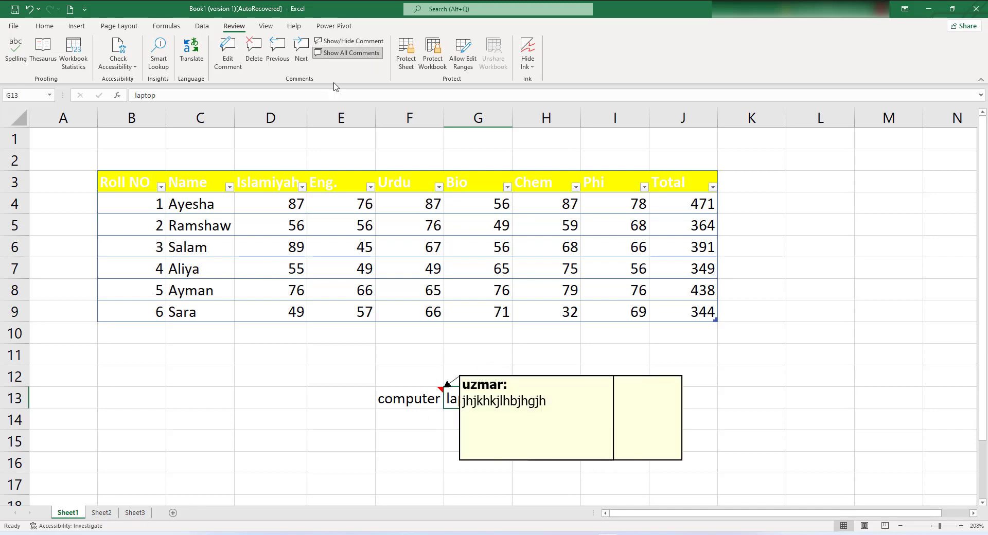
click(357, 55)
click(358, 55)
click(357, 55)
click(357, 55)
click(357, 55)
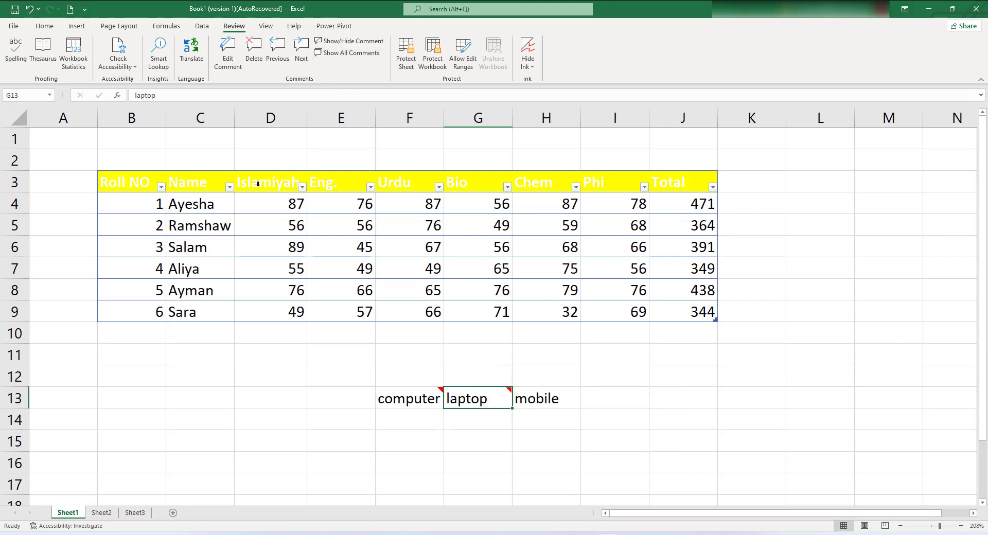
click(216, 255)
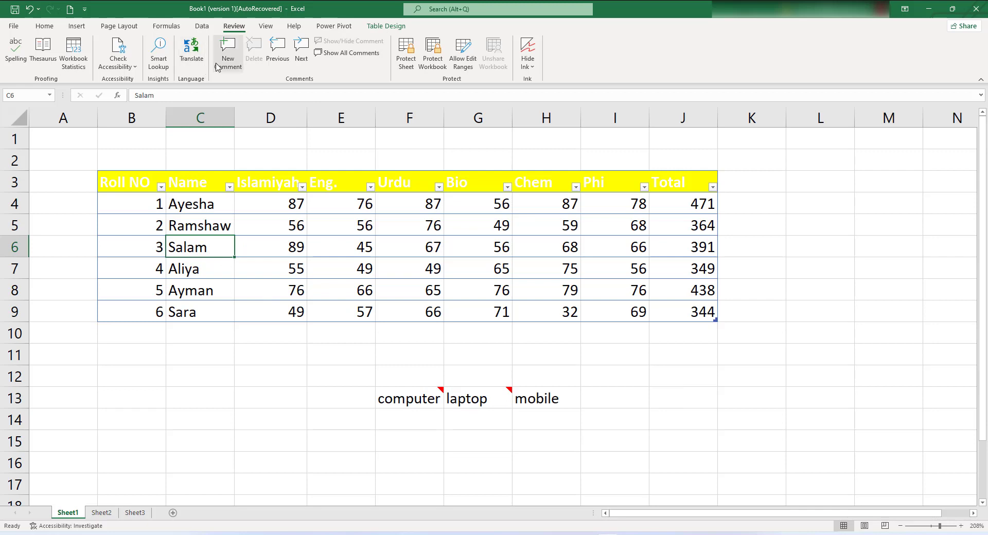
Comment 'hkjjhklhk' on the third student's name cell C6, then show and hide all comments
click(228, 51)
text(hkjjhklhk)
click(347, 53)
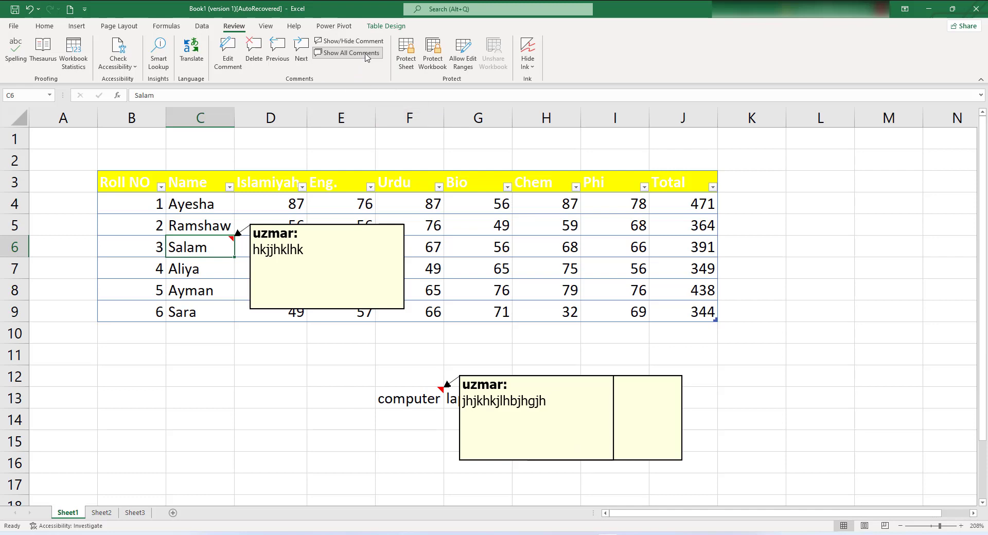
click(367, 54)
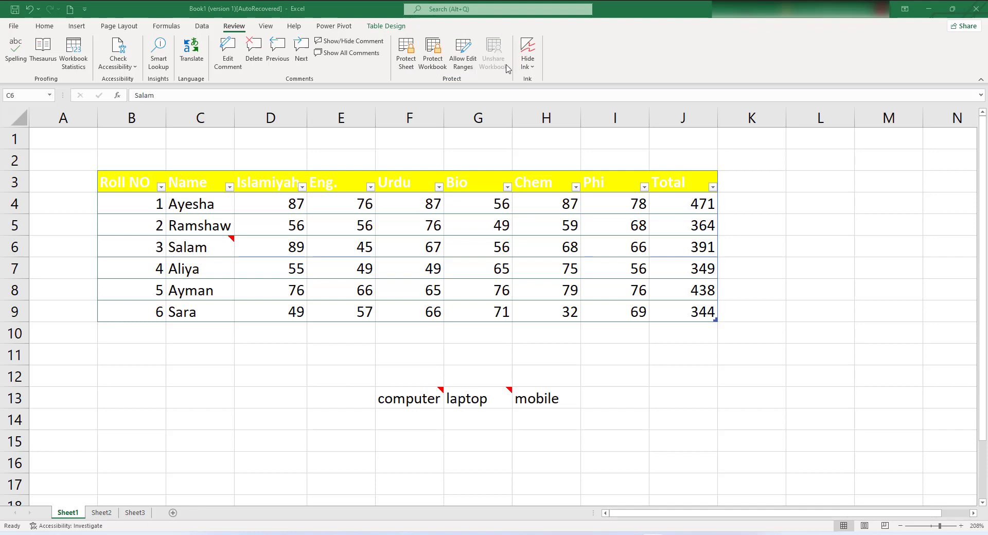
Protect Sheet1 with a password, allowing cell selection and inserting columns but not deleting them
click(407, 62)
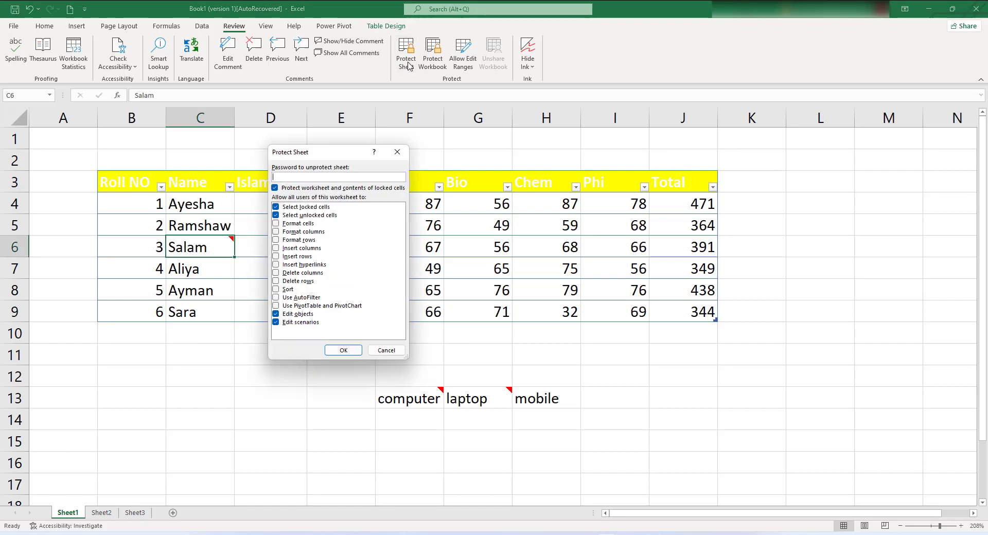
drag(339, 154, 378, 143)
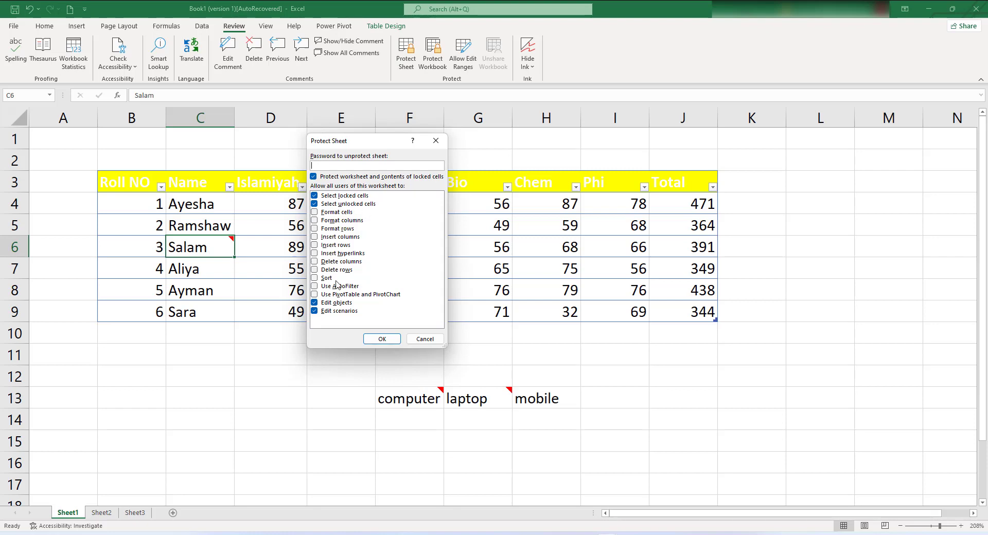
click(314, 237)
click(314, 237)
click(314, 262)
click(314, 262)
click(315, 239)
click(326, 166)
text(123)
click(381, 339)
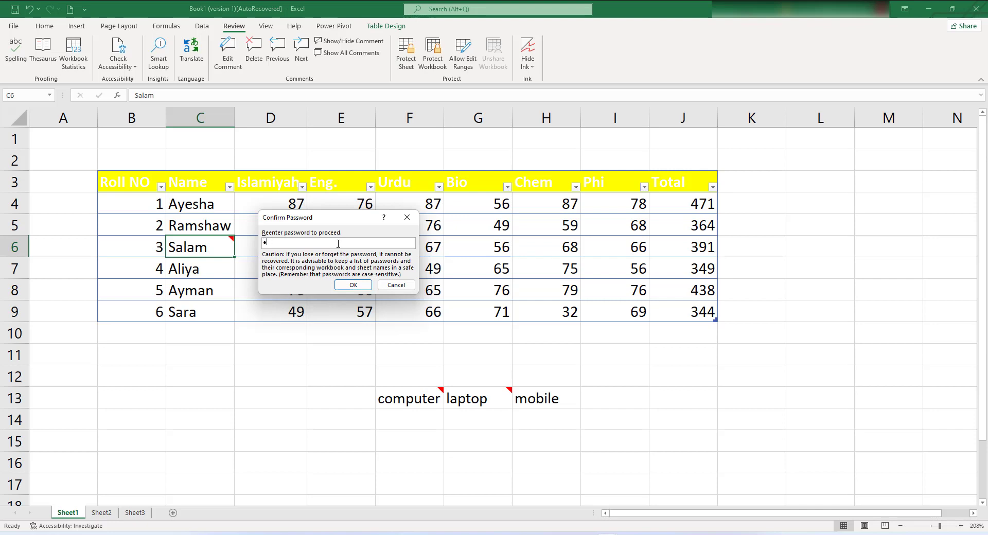
text(123)
click(352, 286)
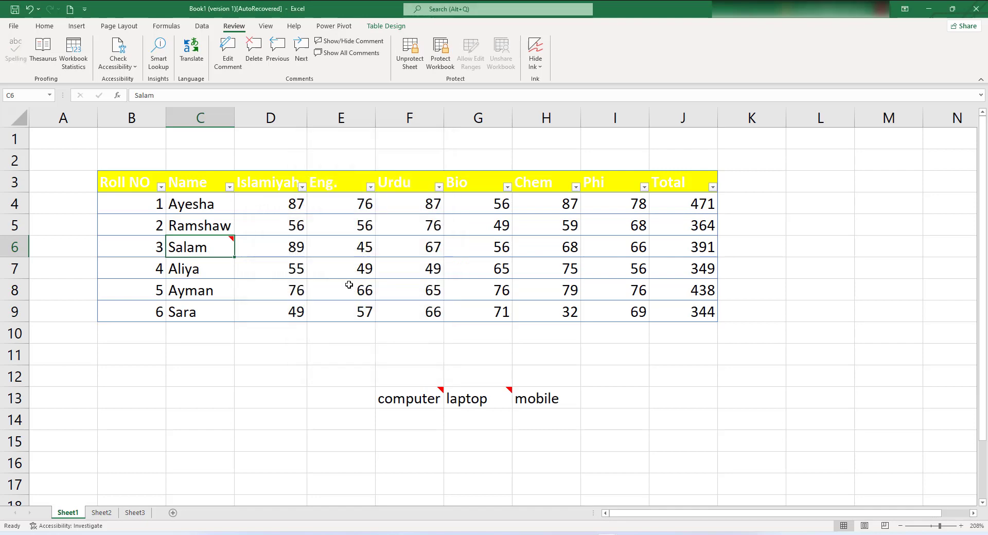
Test the protected sheet by trying to edit G11 and dismissing the protection warning
click(507, 337)
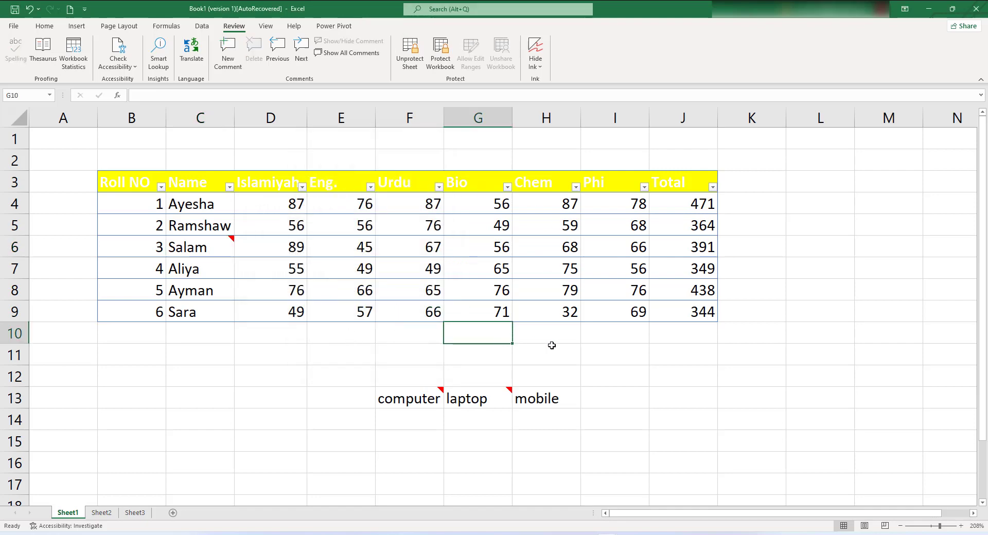
click(599, 336)
click(492, 272)
click(472, 350)
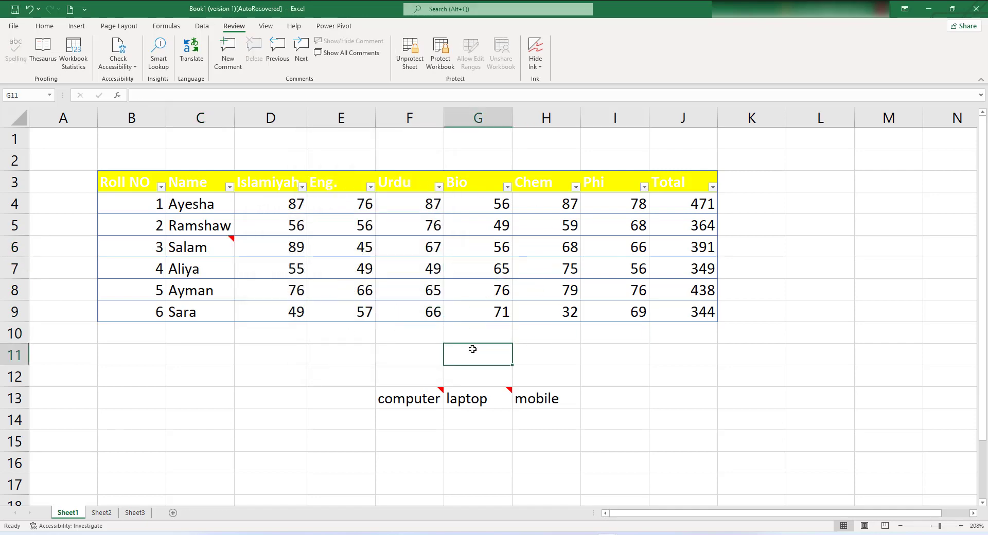
double_click(472, 350)
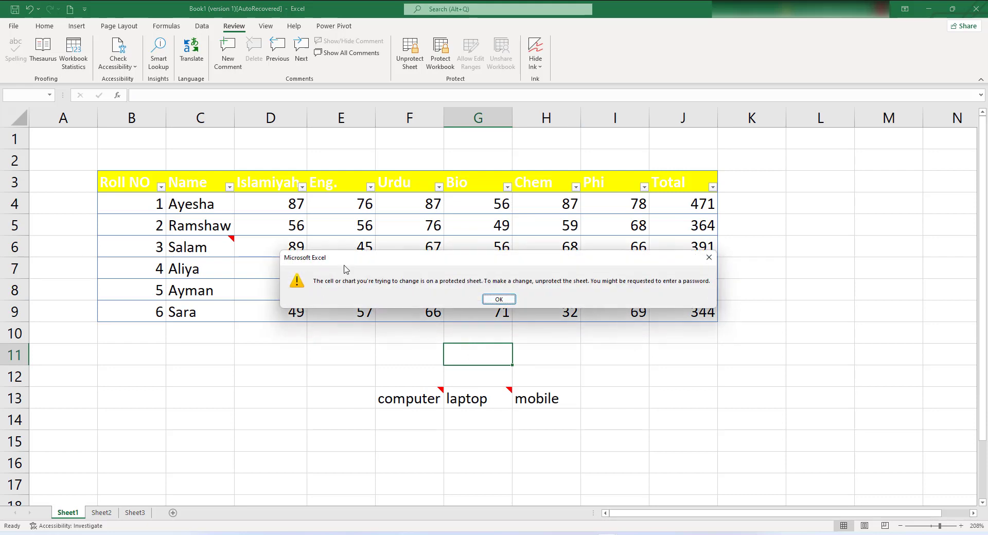
click(504, 301)
click(539, 363)
click(366, 261)
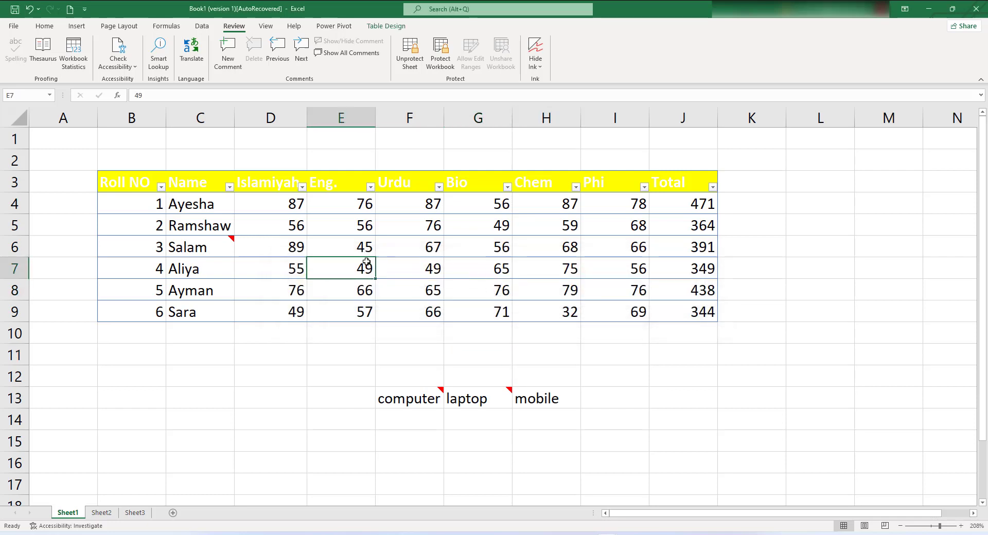
click(326, 366)
Insert a new sheet column at K beside the Total column
click(752, 181)
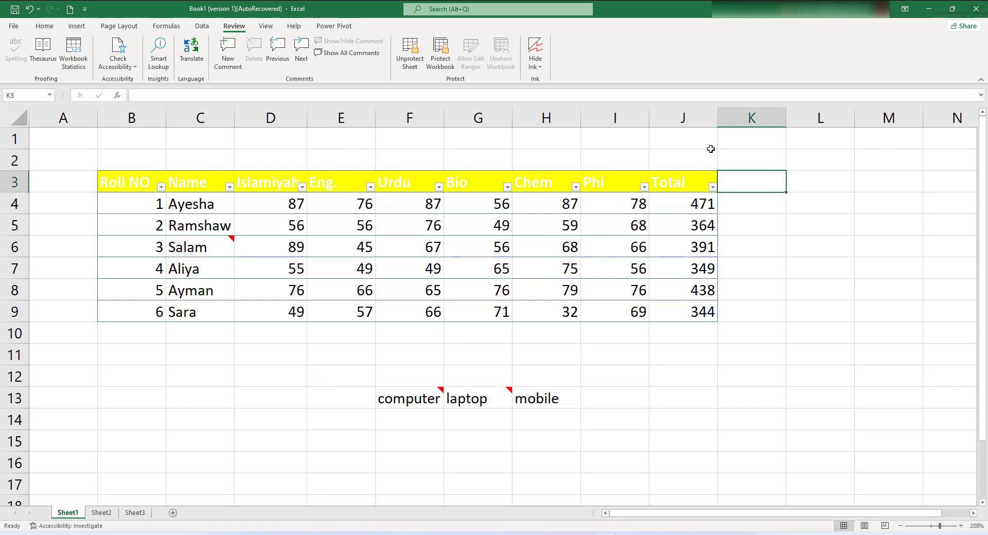
click(76, 27)
click(44, 27)
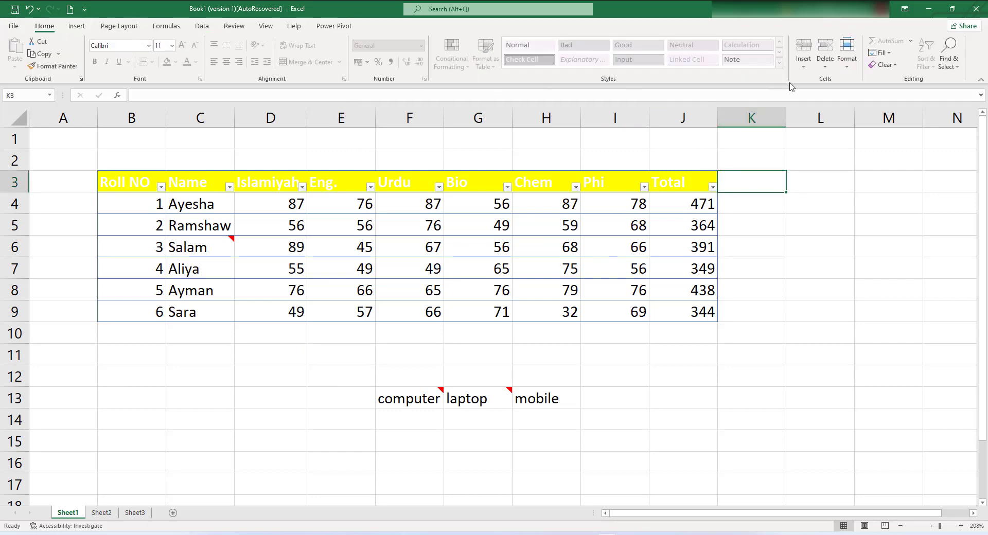
click(803, 58)
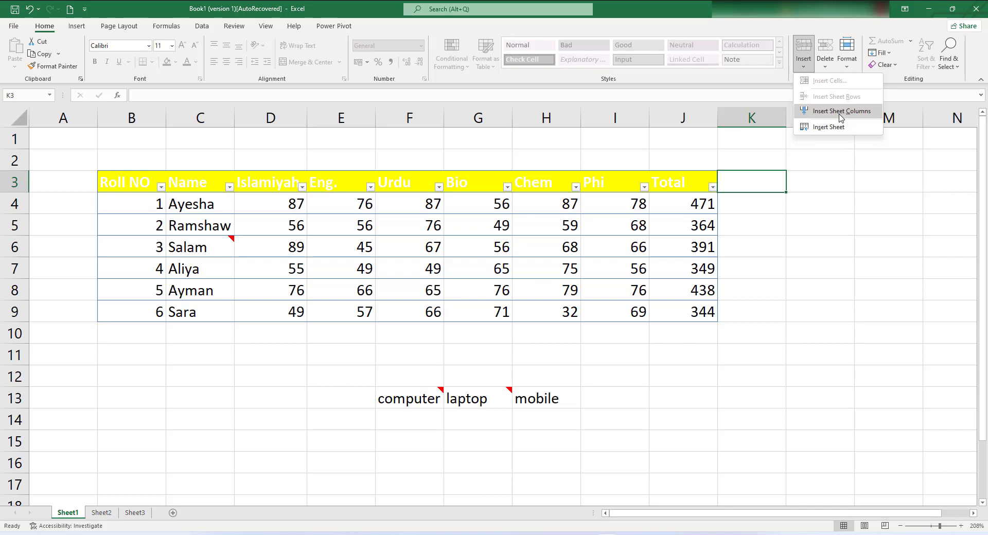
click(840, 115)
click(772, 216)
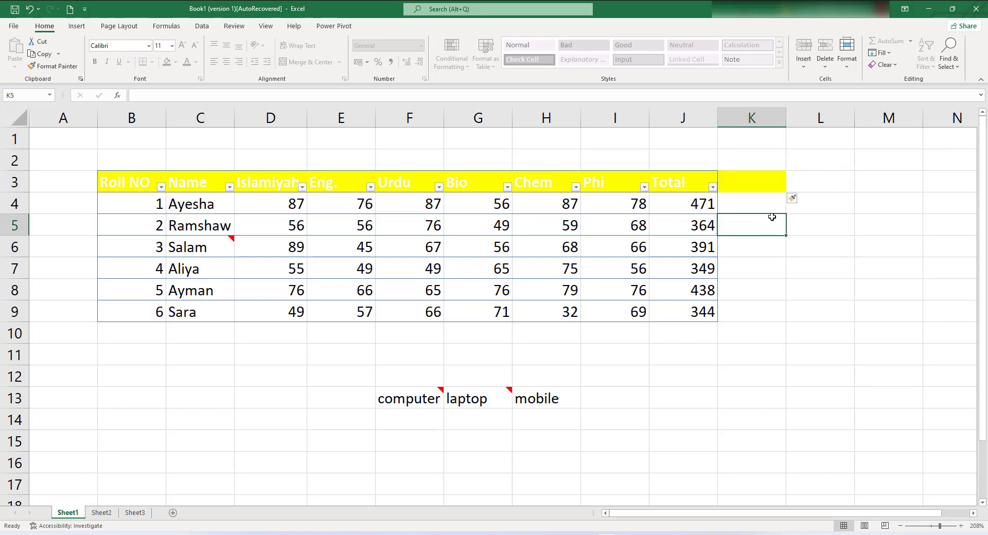
click(759, 152)
click(762, 214)
click(227, 29)
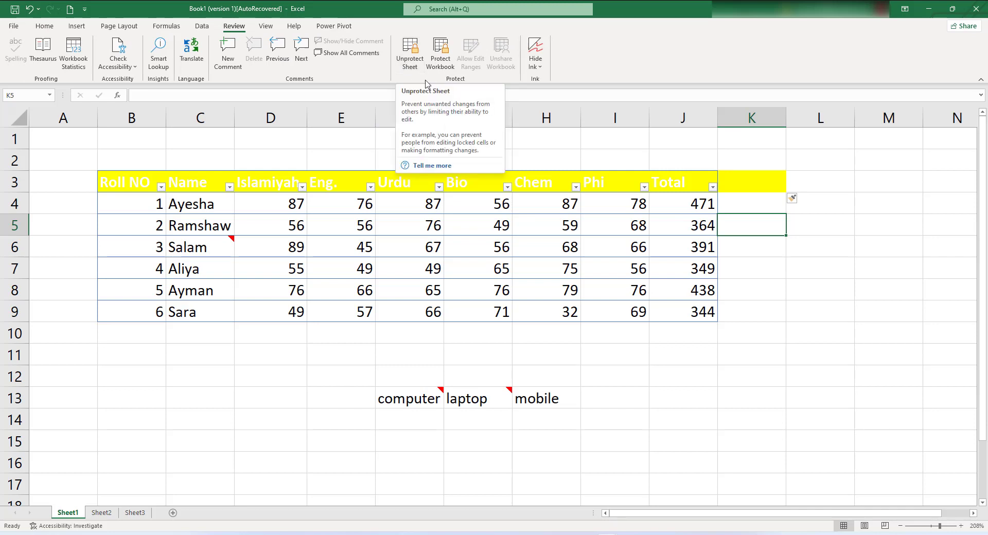
Unprotect Sheet1 with its password, then test editing by typing in K12 and erasing it
click(409, 68)
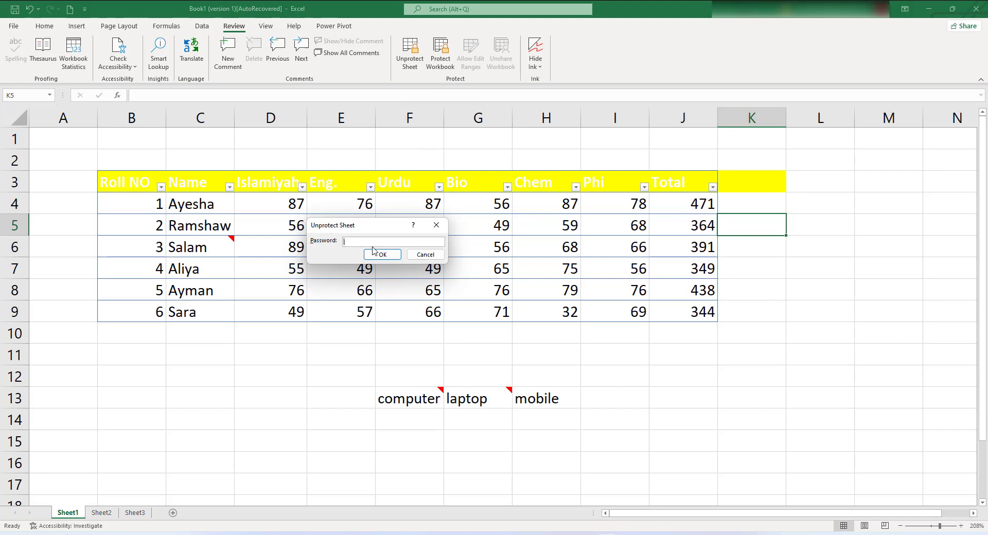
text(1)
click(381, 254)
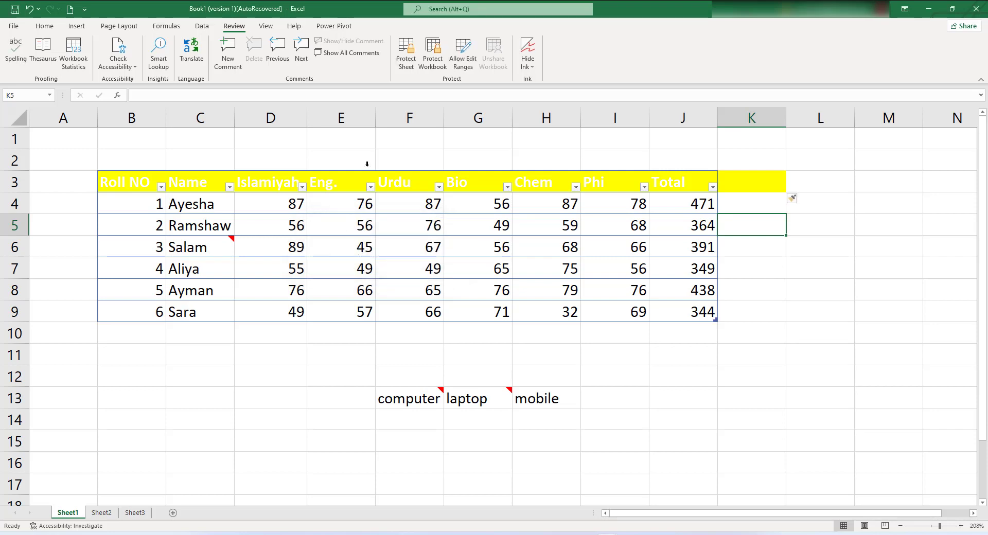
click(514, 289)
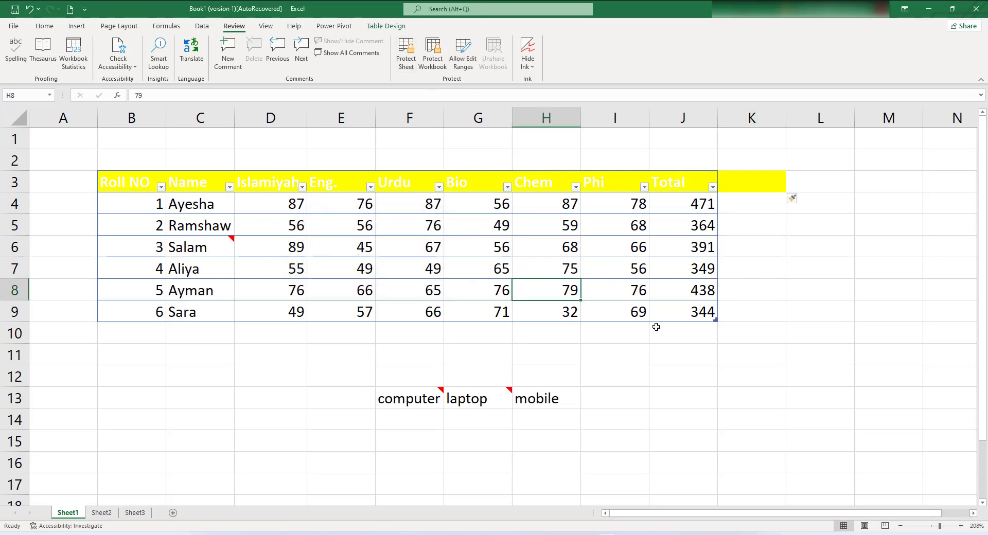
click(728, 383)
text(jhjkhj)
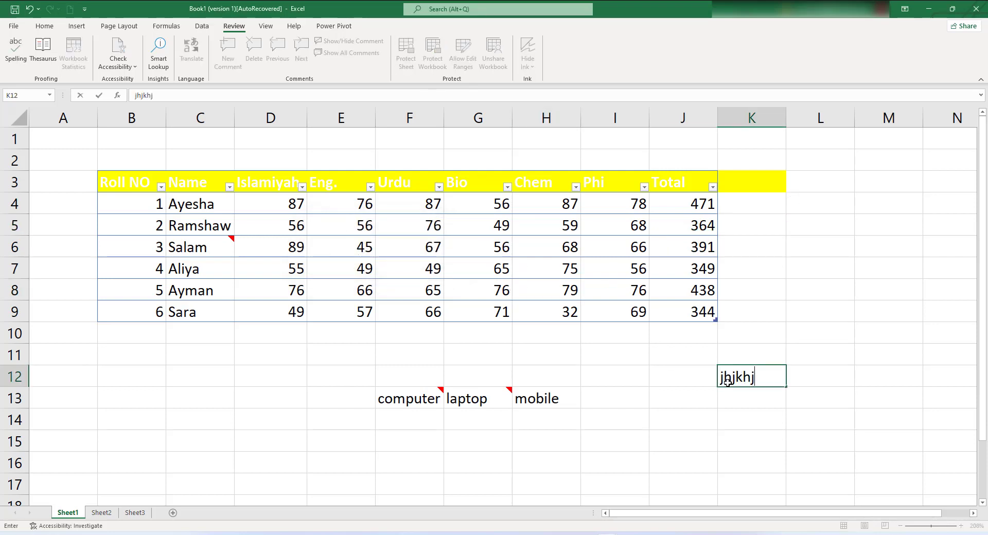
key(BackSpace)
key(BackSpace)
key(BackSpace)
key(BackSpace)
key(BackSpace)
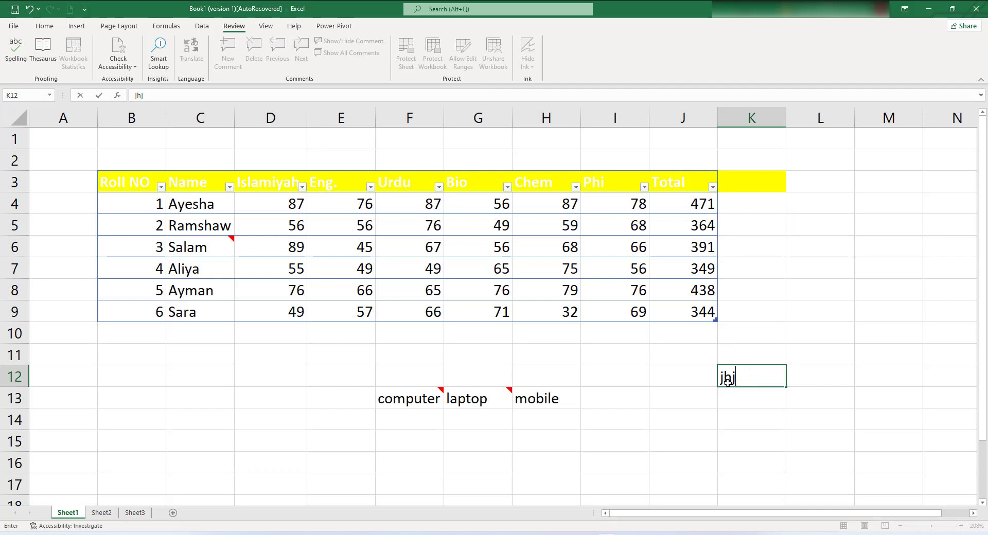
click(528, 428)
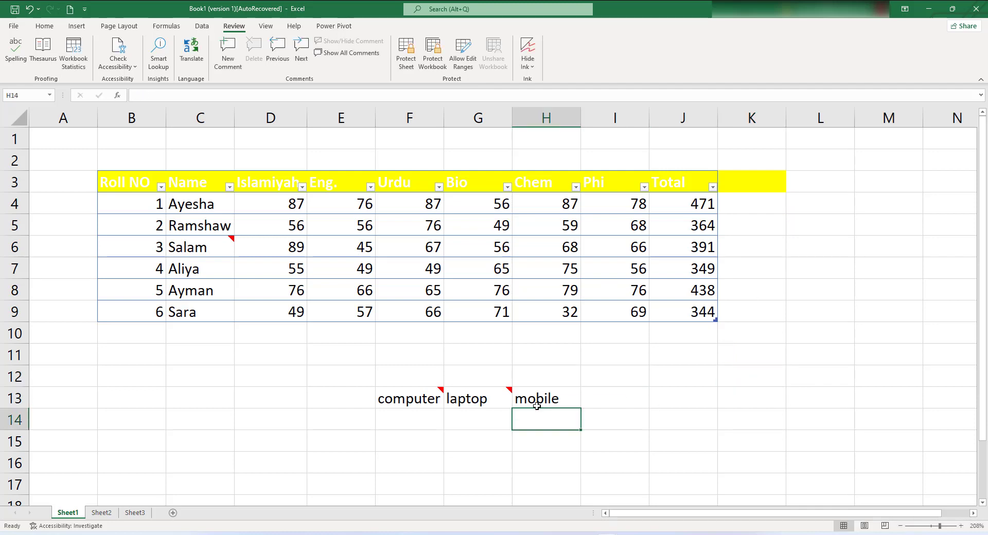
Protect the workbook structure with a password entered and re-entered
click(434, 65)
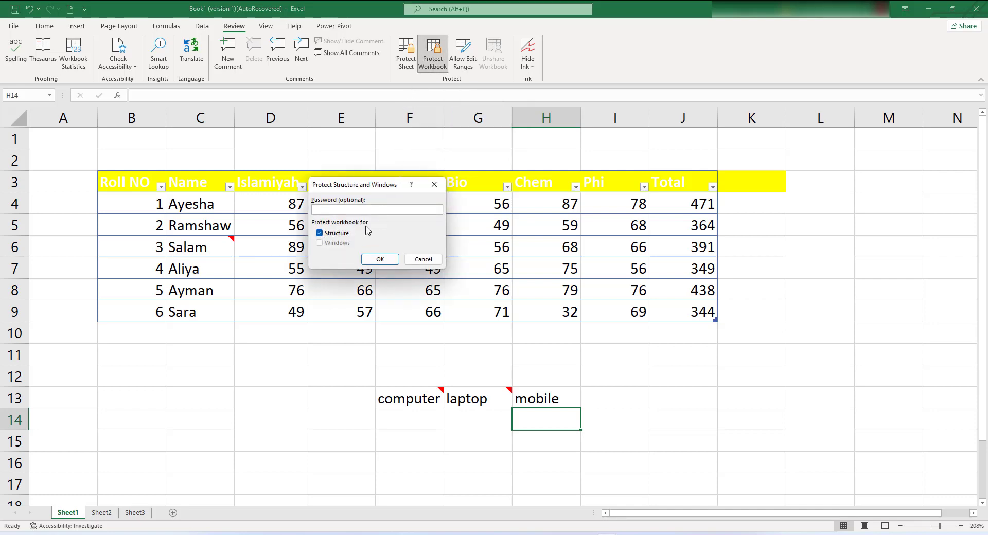
drag(373, 188, 387, 201)
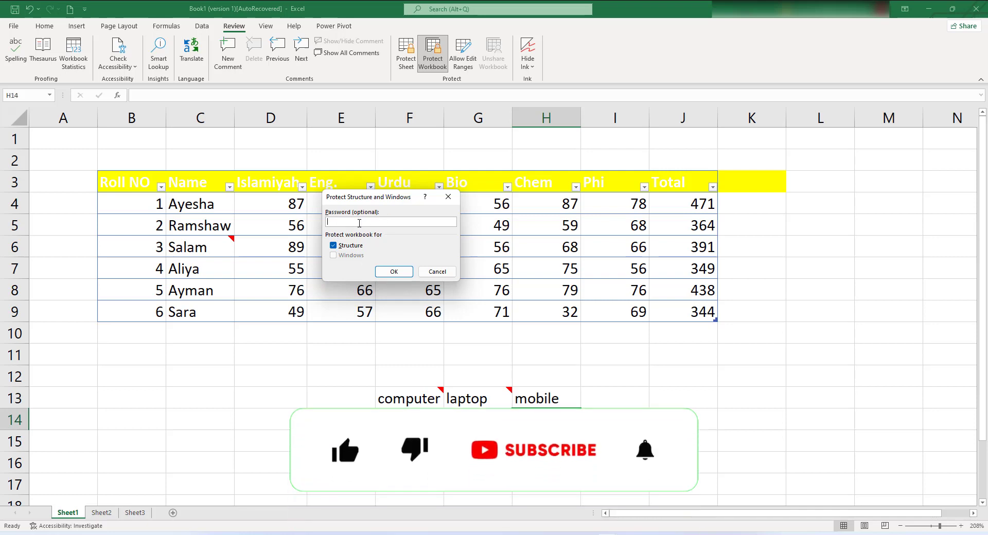
text(123)
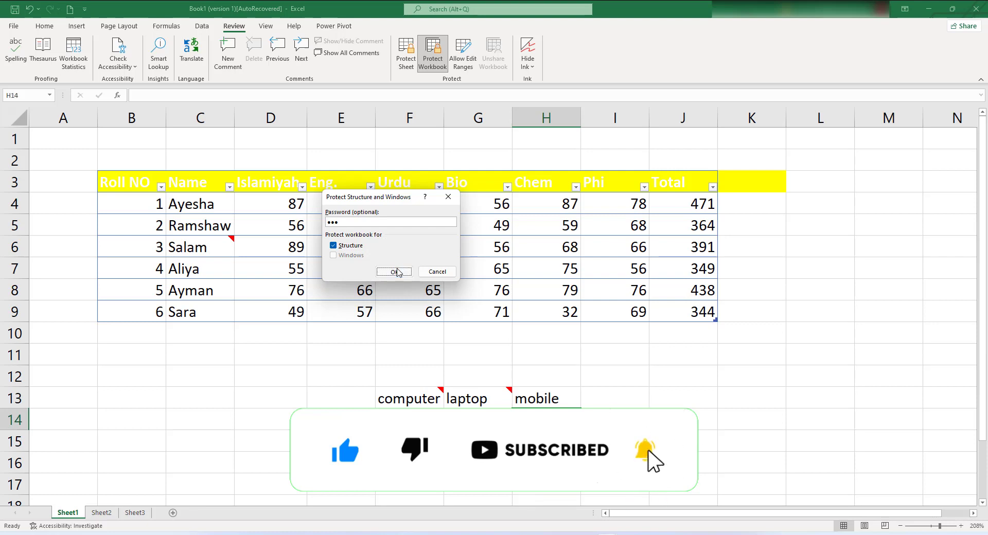
click(394, 272)
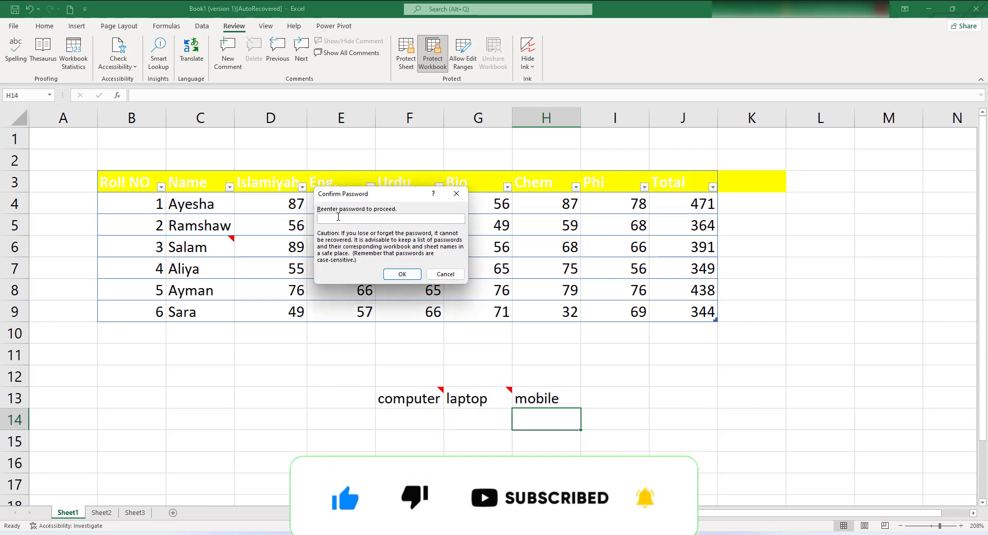
text(12)
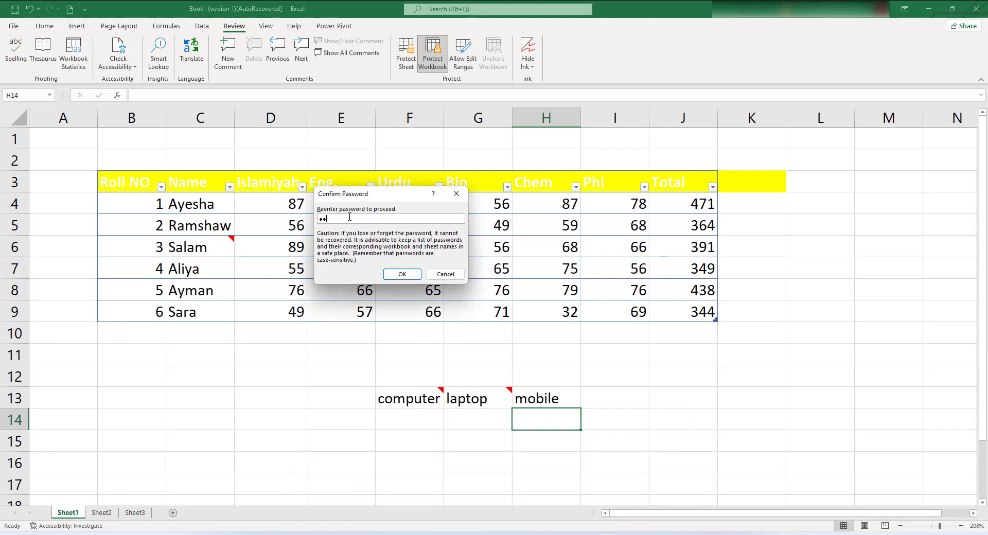
click(404, 274)
double_click(751, 377)
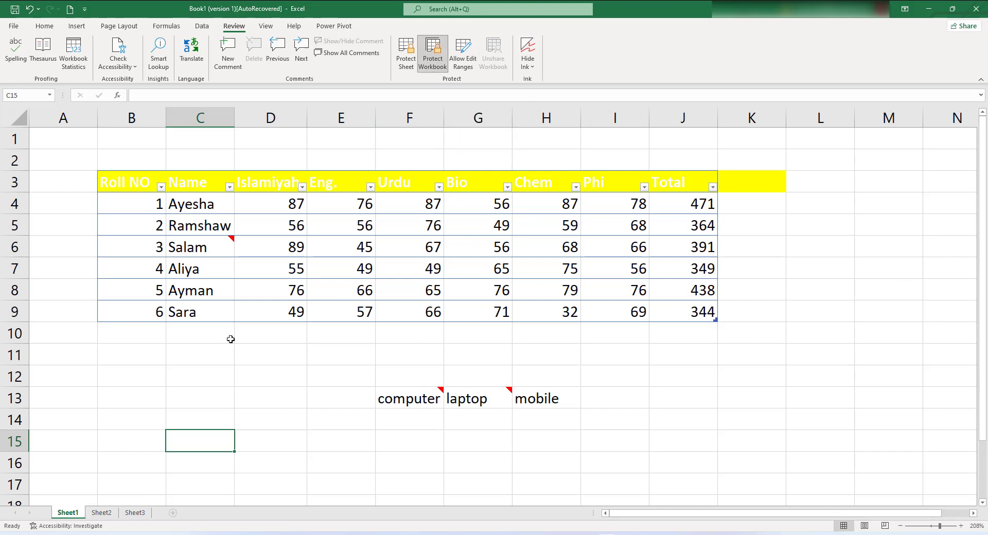
Clear stray text typed into cell C13
click(176, 394)
text(gh)
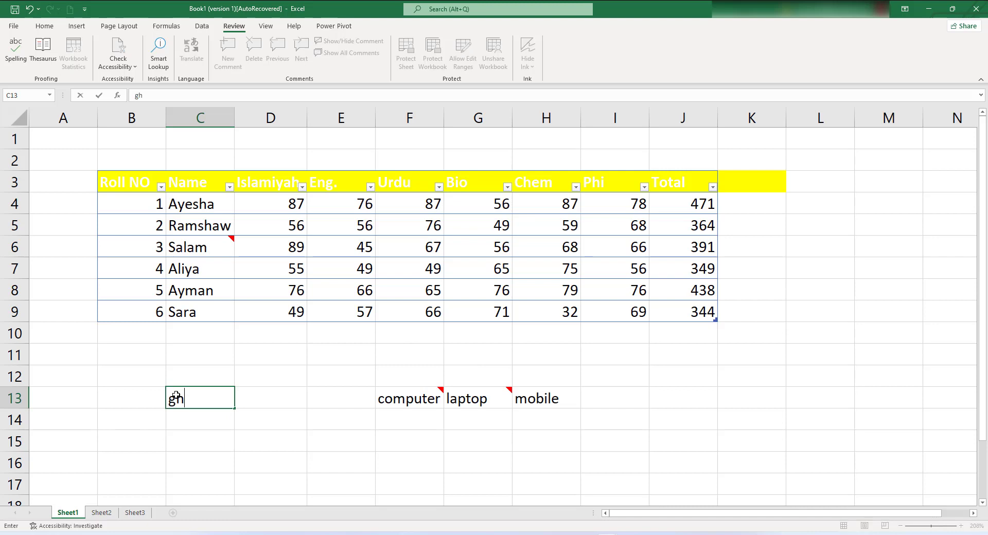
key(BackSpace)
key(BackSpace)
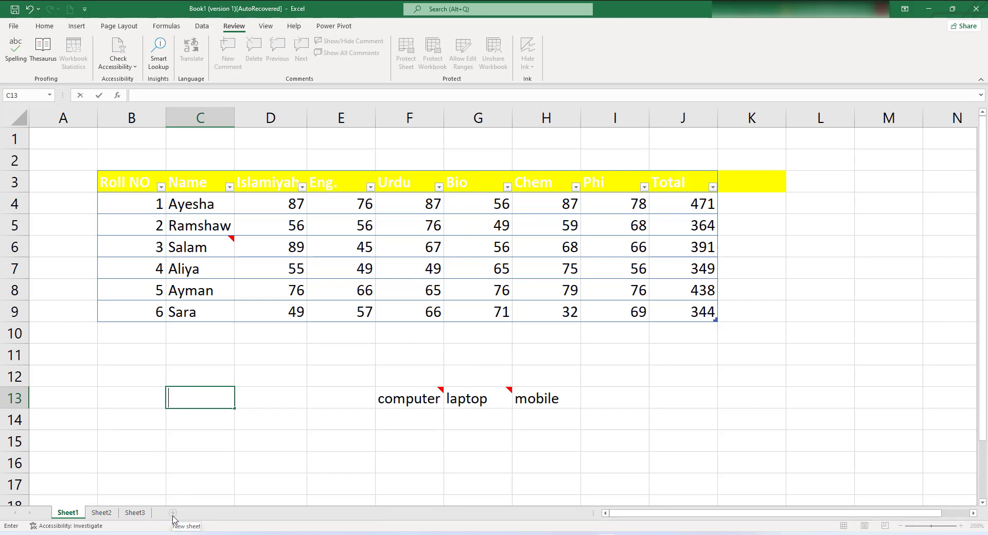
click(331, 413)
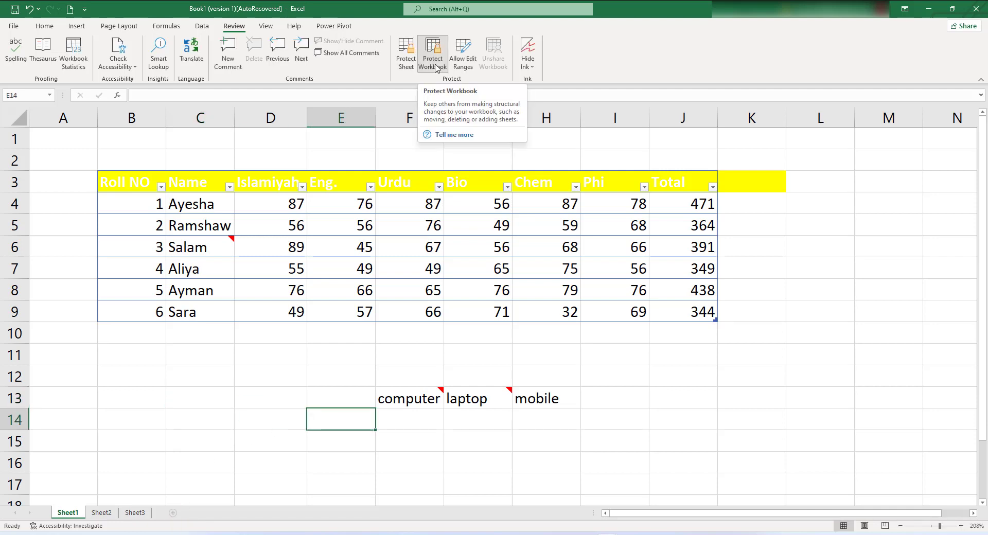
Unprotect the workbook structure by entering its password
click(435, 67)
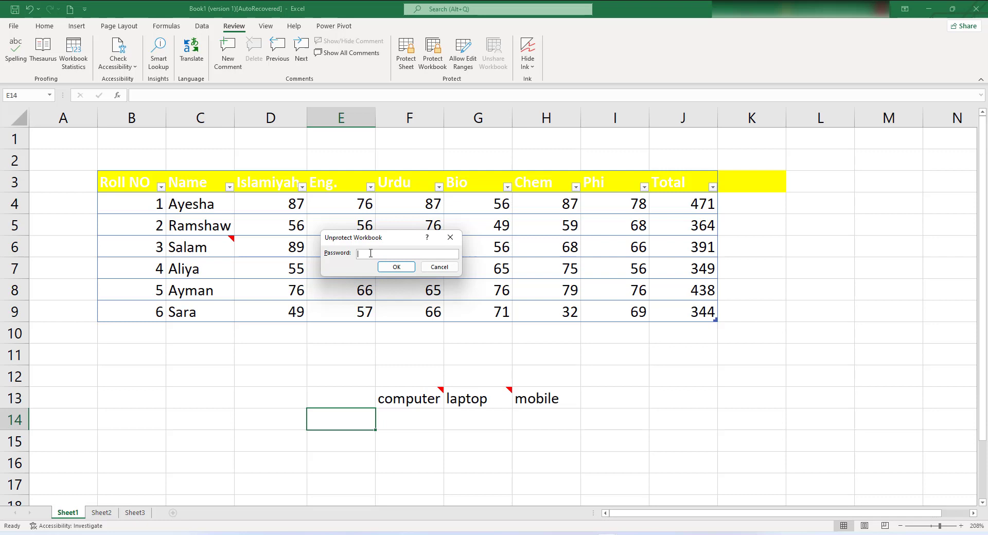
text(123)
click(395, 267)
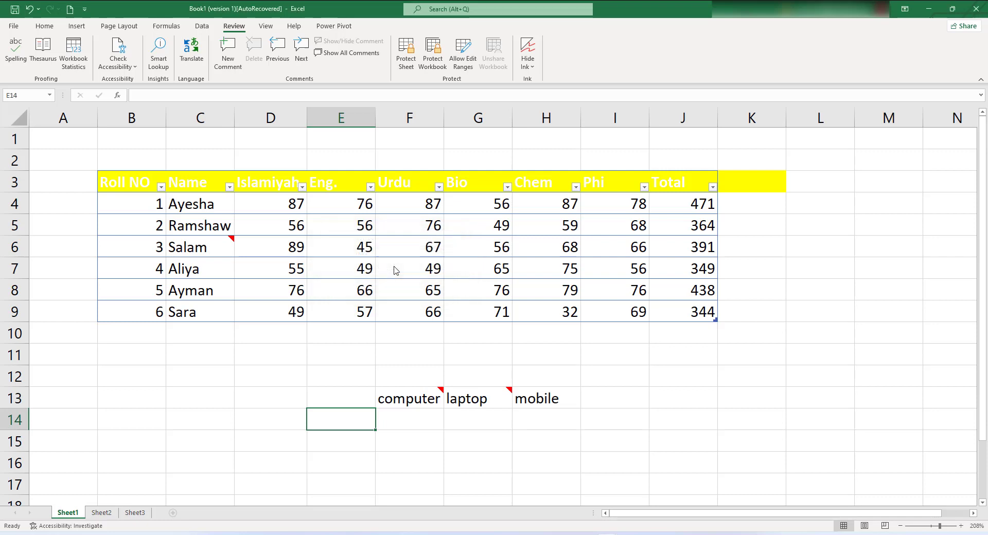
click(473, 364)
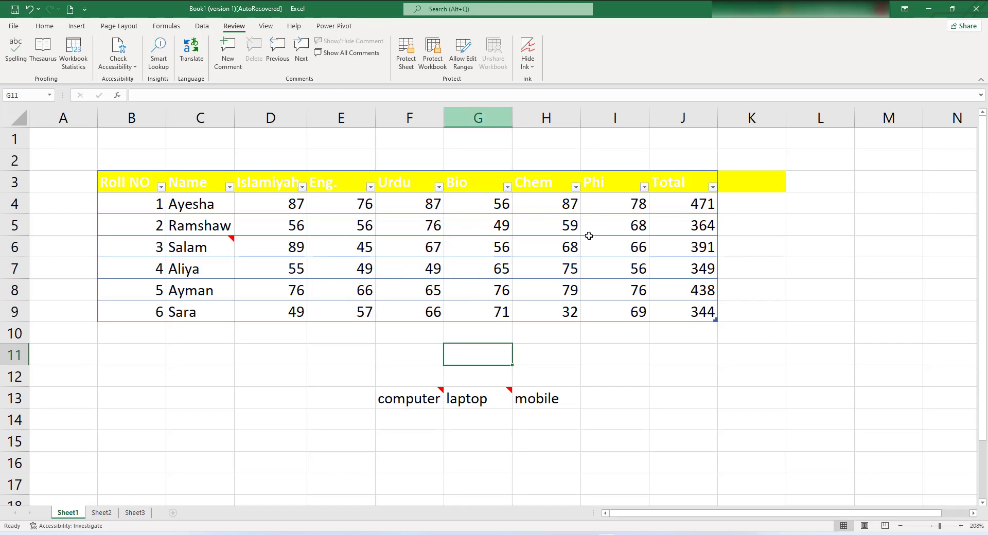
Add an allowed edit range titled 'Range' for $B$3:$K$9, secured with a password
click(463, 62)
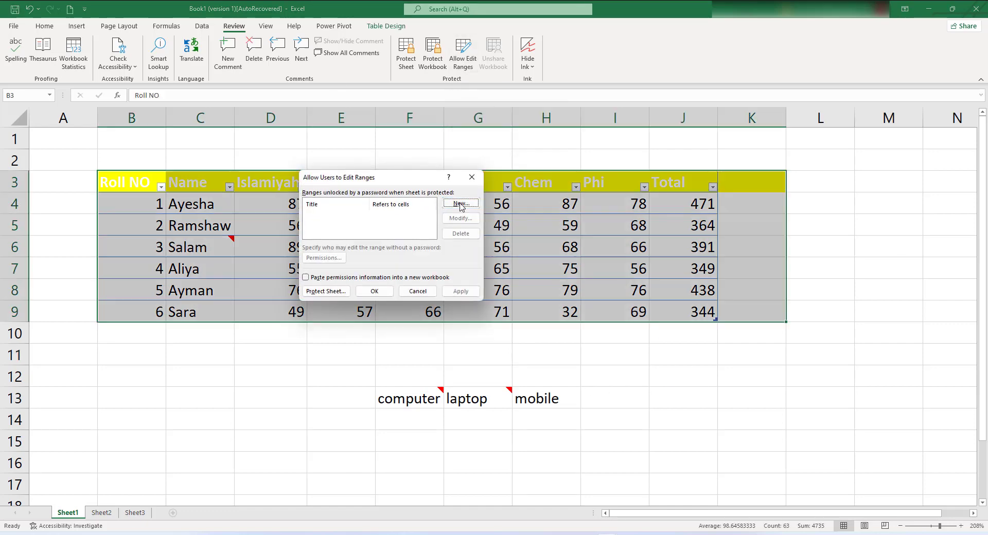
click(459, 205)
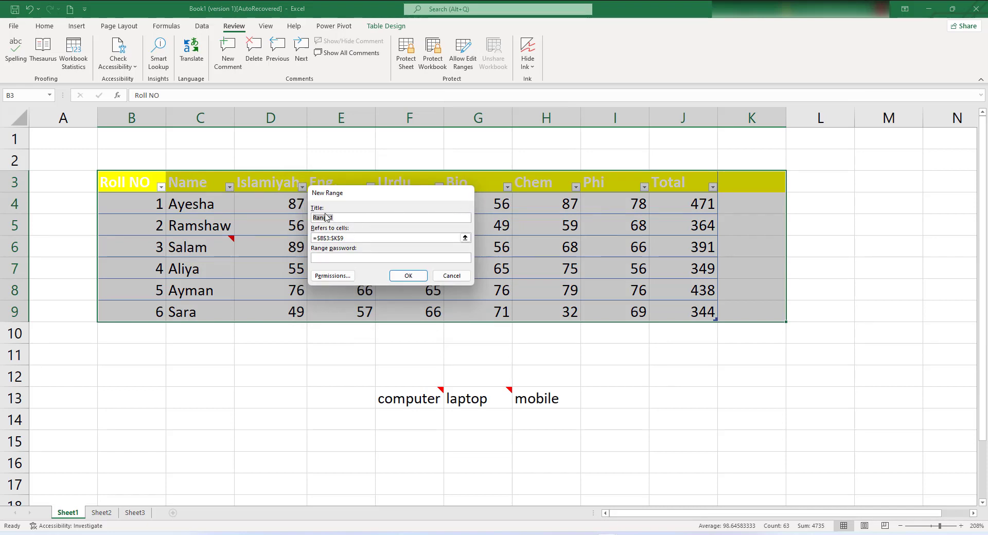
click(343, 218)
key(BackSpace)
click(413, 278)
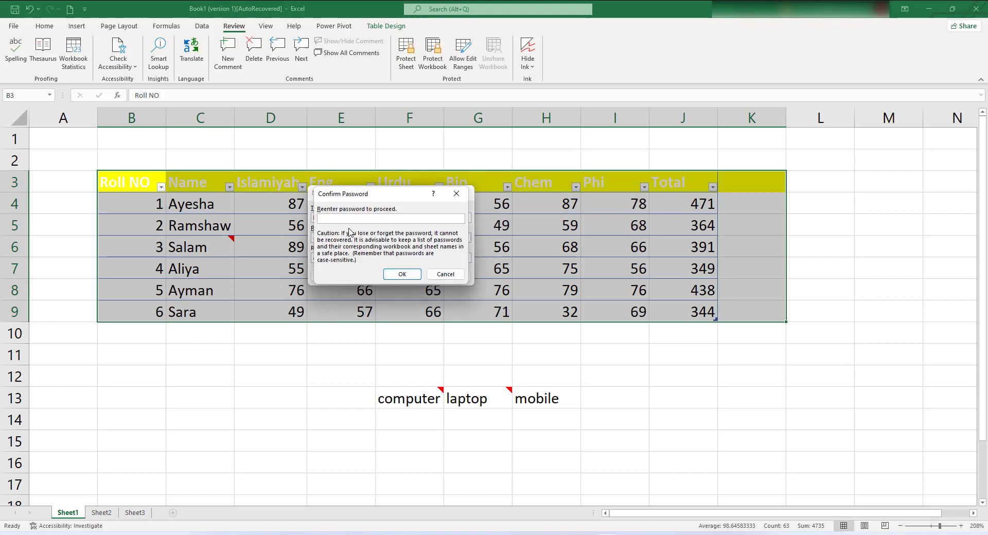
text(•••)
click(401, 274)
click(408, 277)
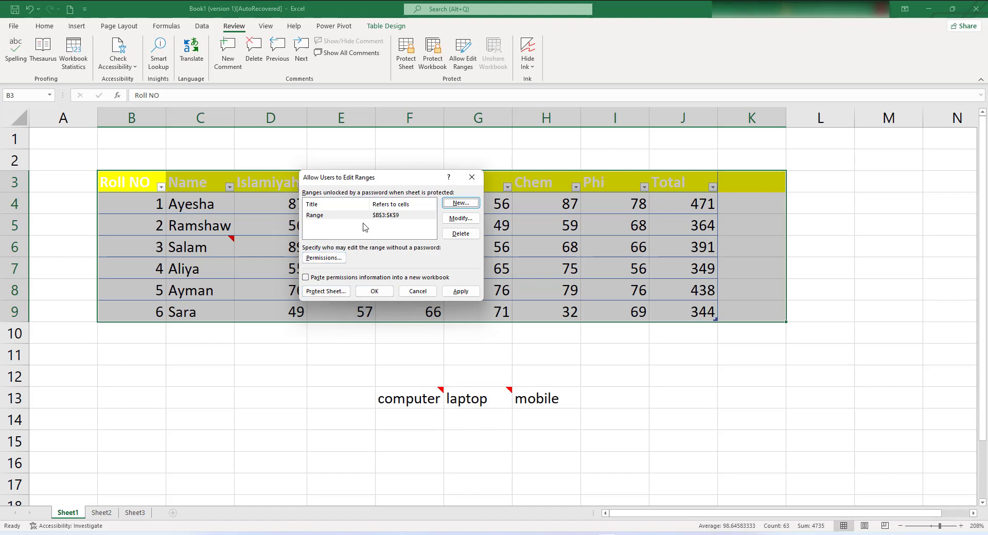
Password-protect Sheet1, then select G5 and G7 to test the protection
click(326, 292)
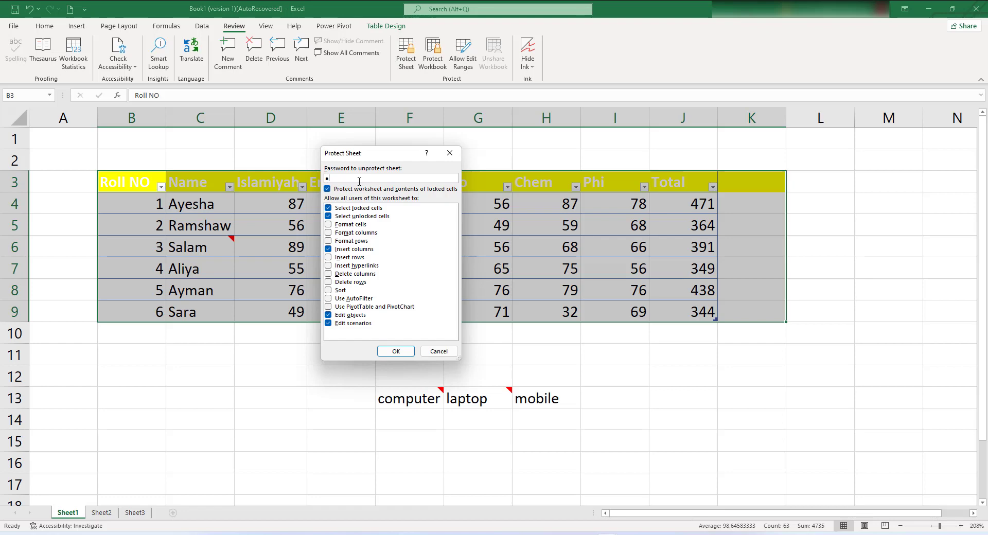
click(394, 350)
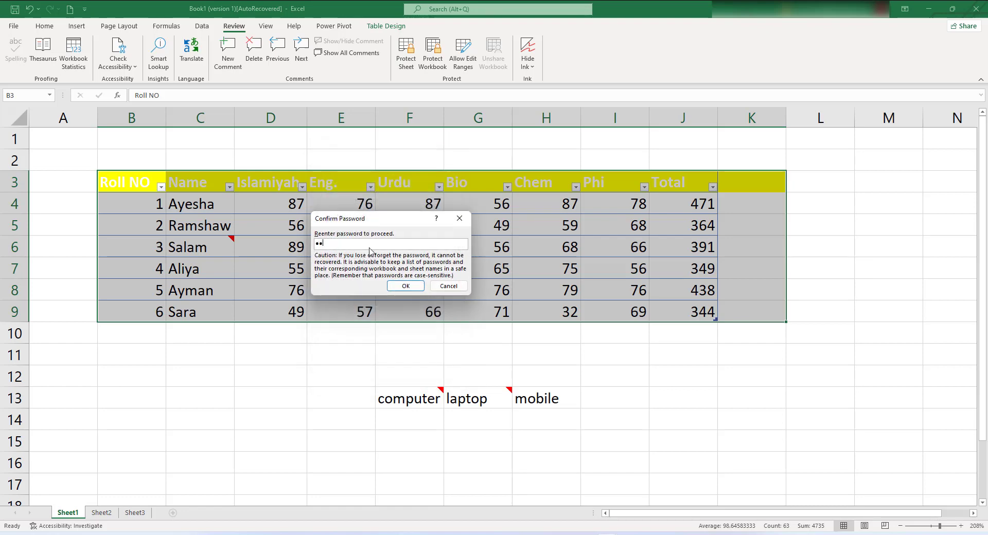
click(405, 286)
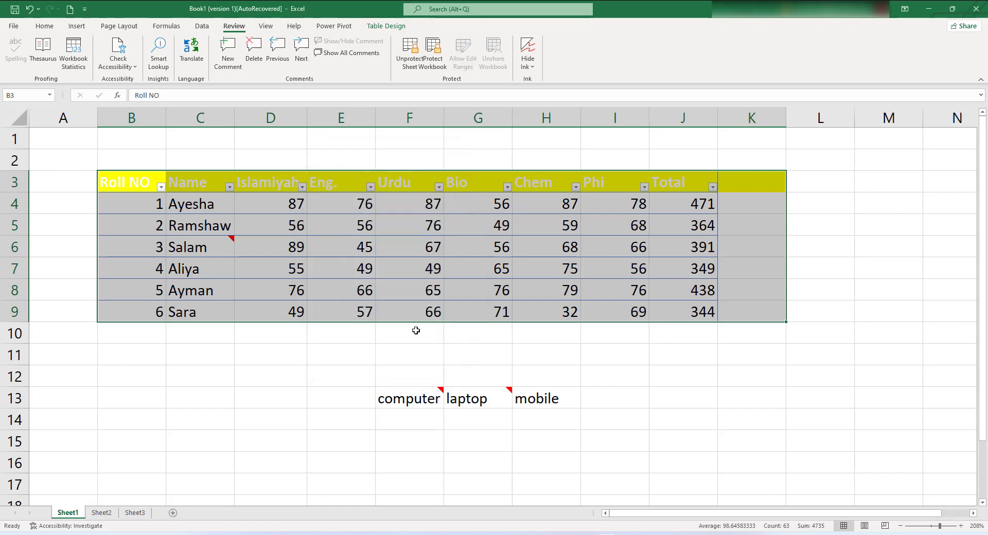
click(448, 232)
click(490, 273)
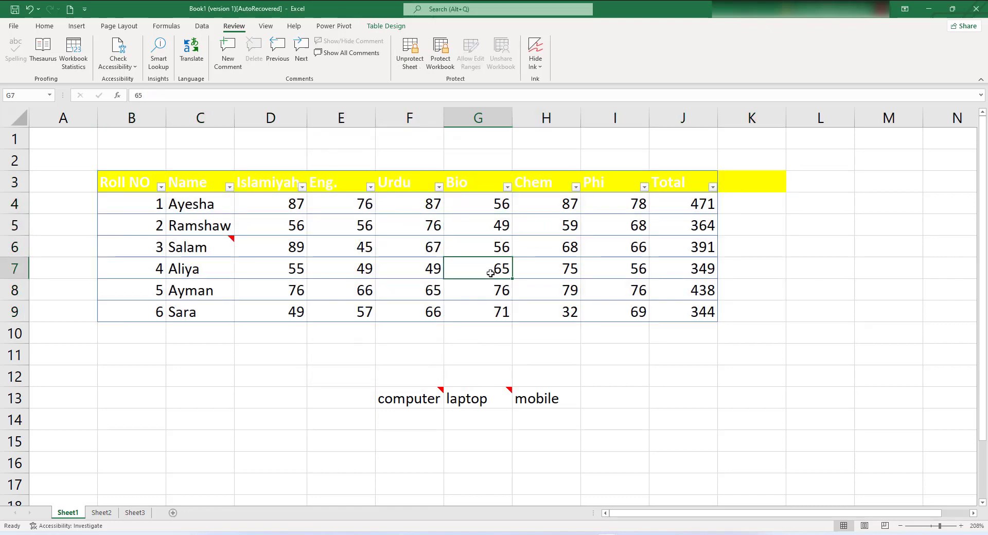
Try editing K6 and unlock the marks range with its password, then select K8, G3, G5
click(718, 270)
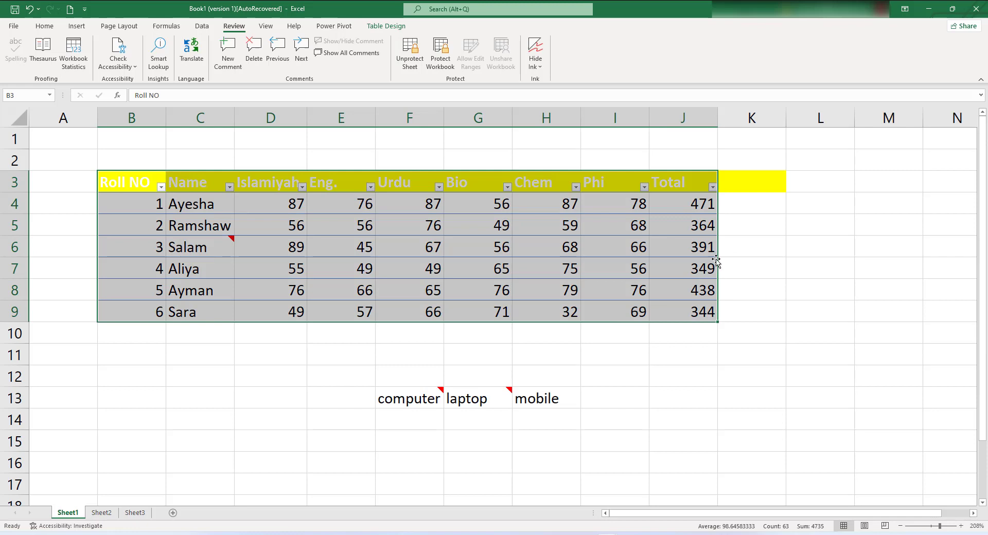
click(731, 255)
text(••••)
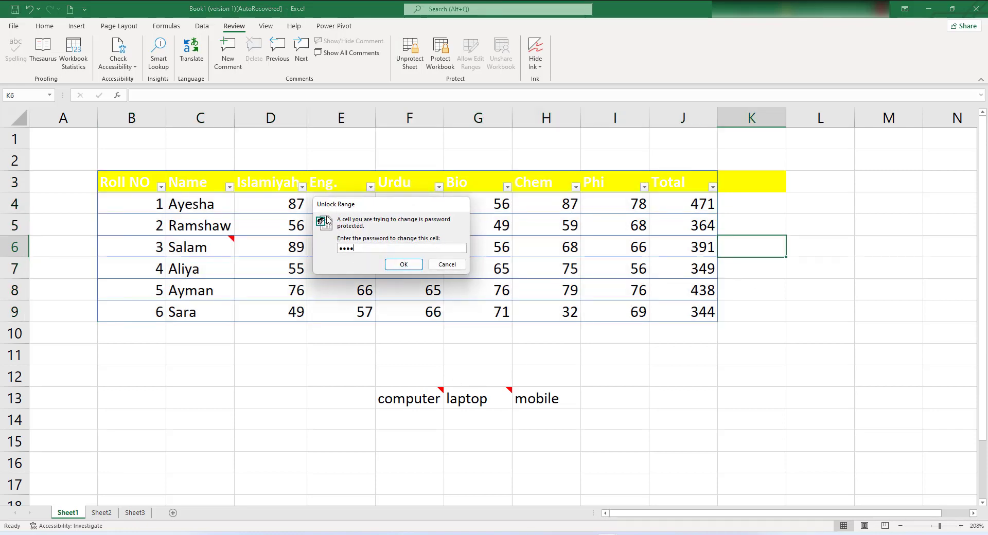
click(417, 260)
click(776, 286)
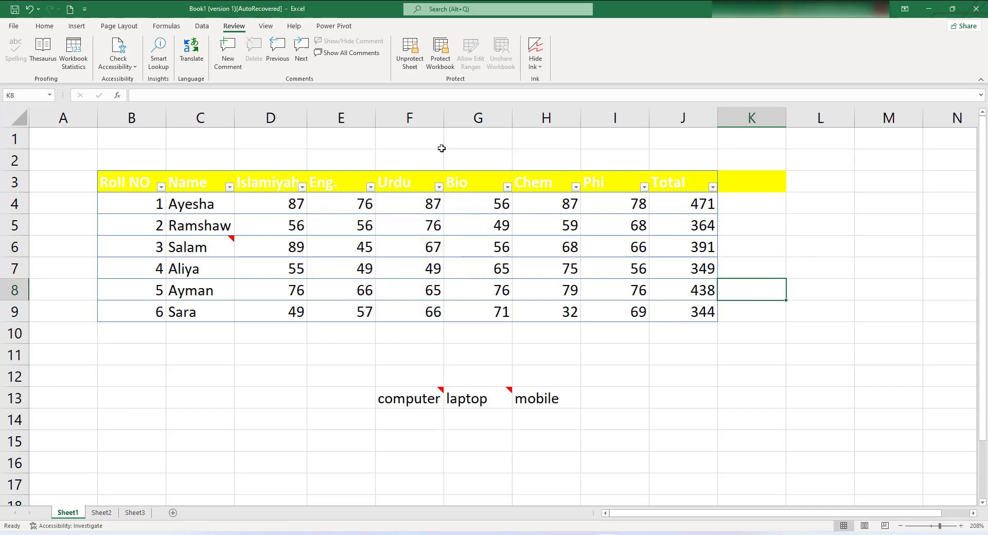
click(482, 181)
click(472, 224)
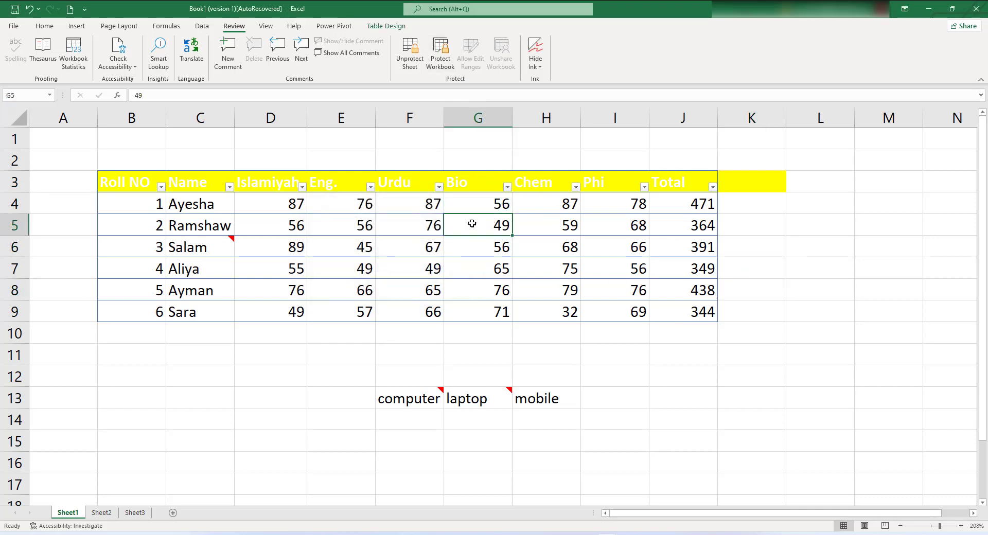
Unprotect Sheet1 with its password and confirm the 'Range' edit range is still listed
click(410, 54)
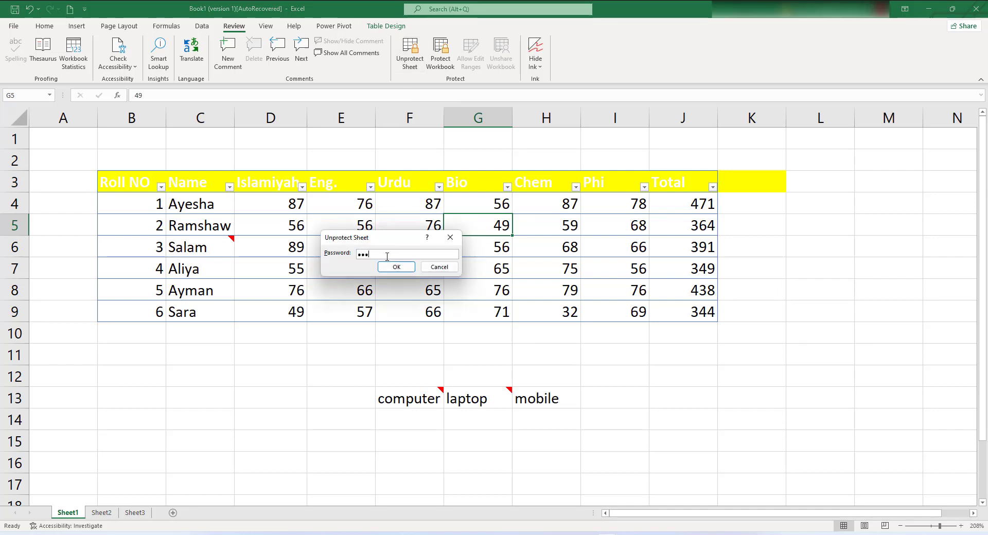
click(397, 266)
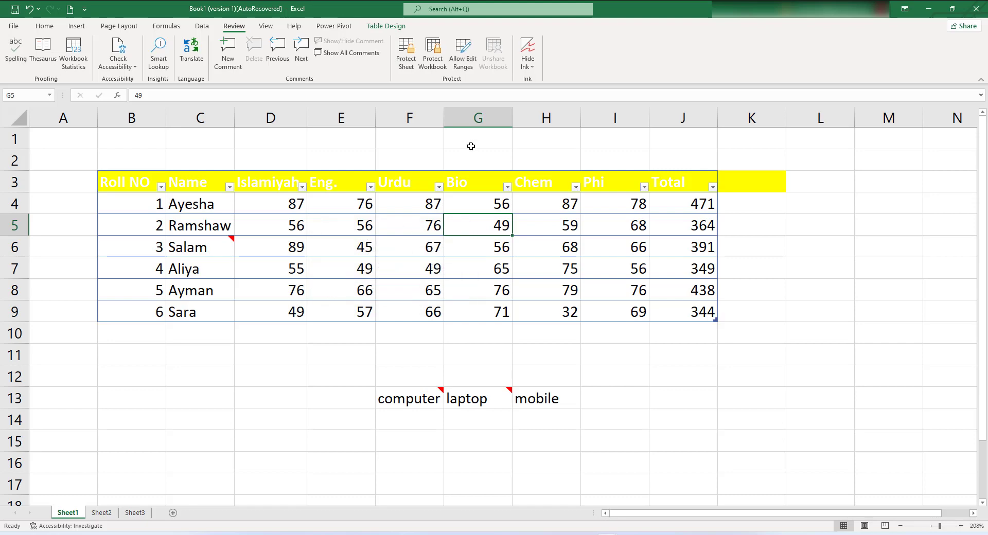
click(463, 61)
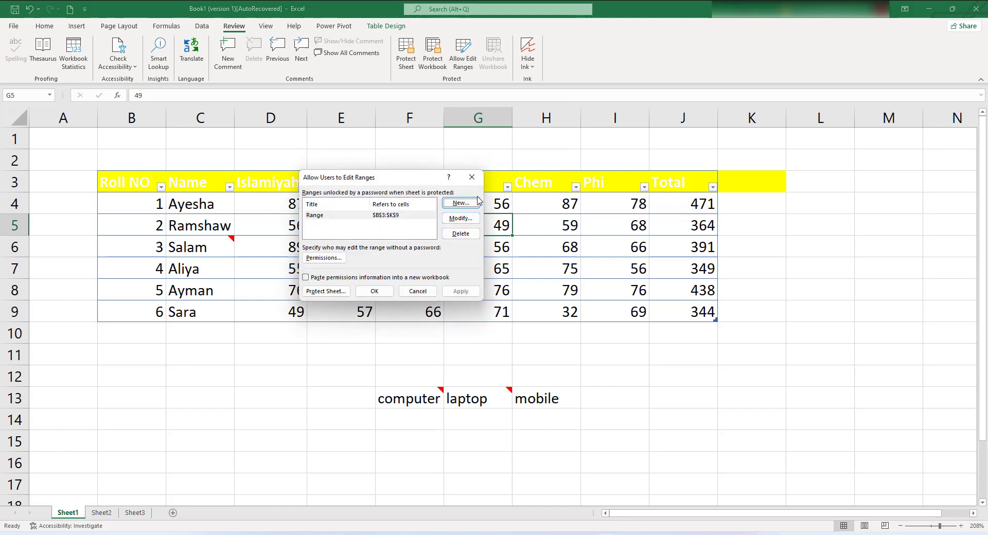
click(472, 178)
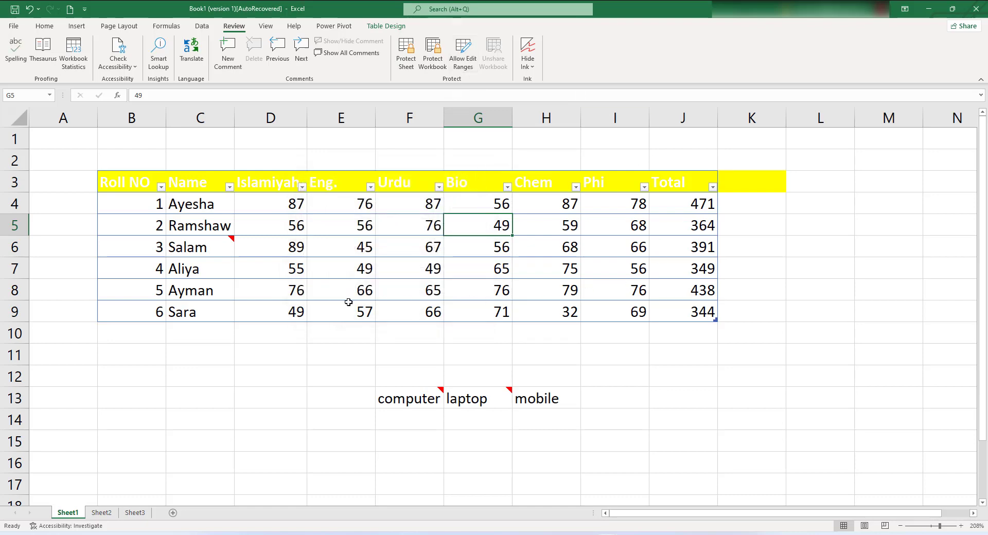
click(687, 365)
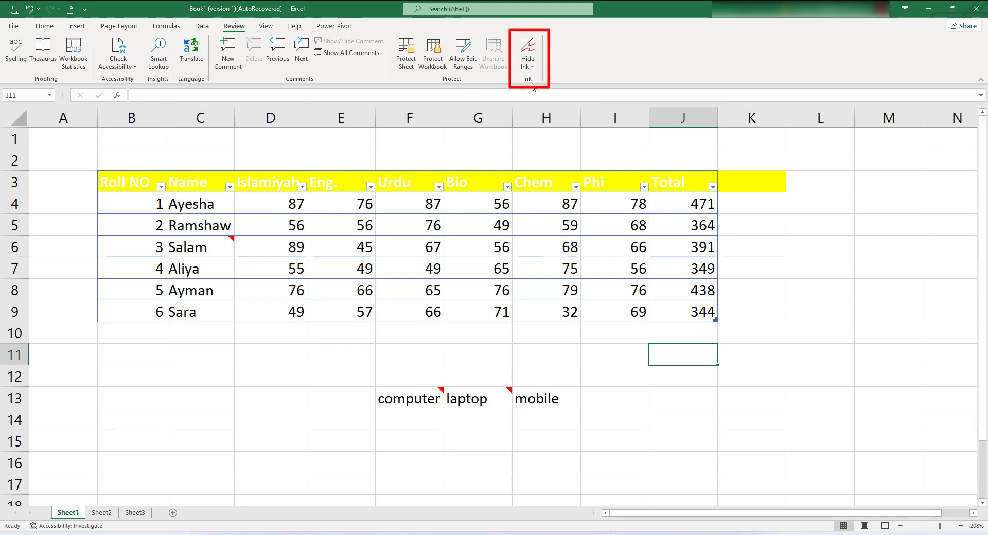
Check the Hide Ink menu, then open Excel Options from the File view
click(530, 67)
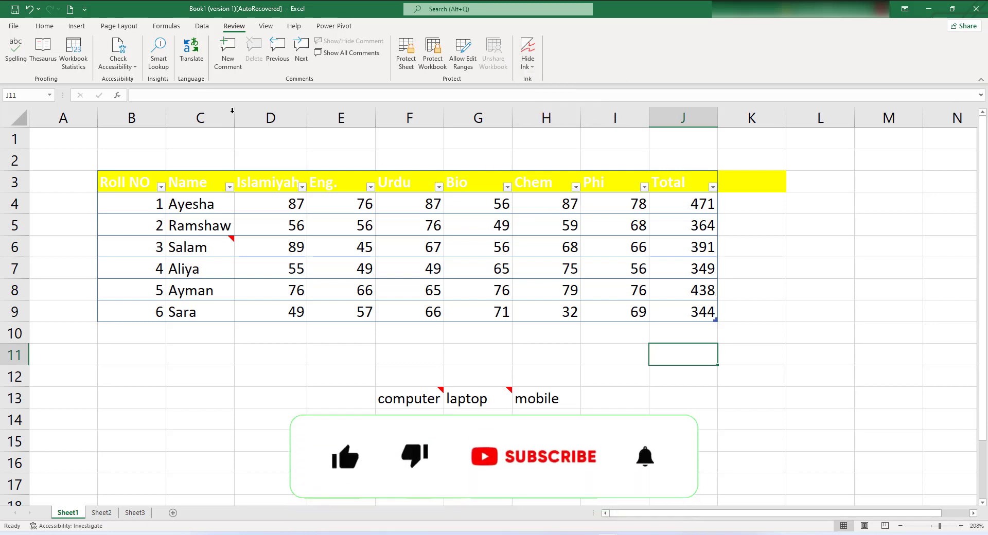
click(14, 26)
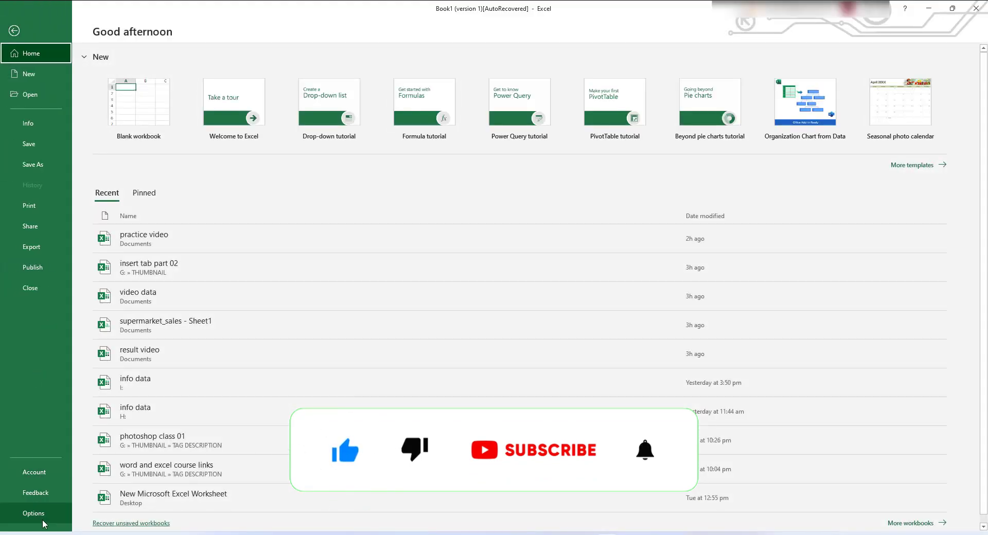
click(43, 520)
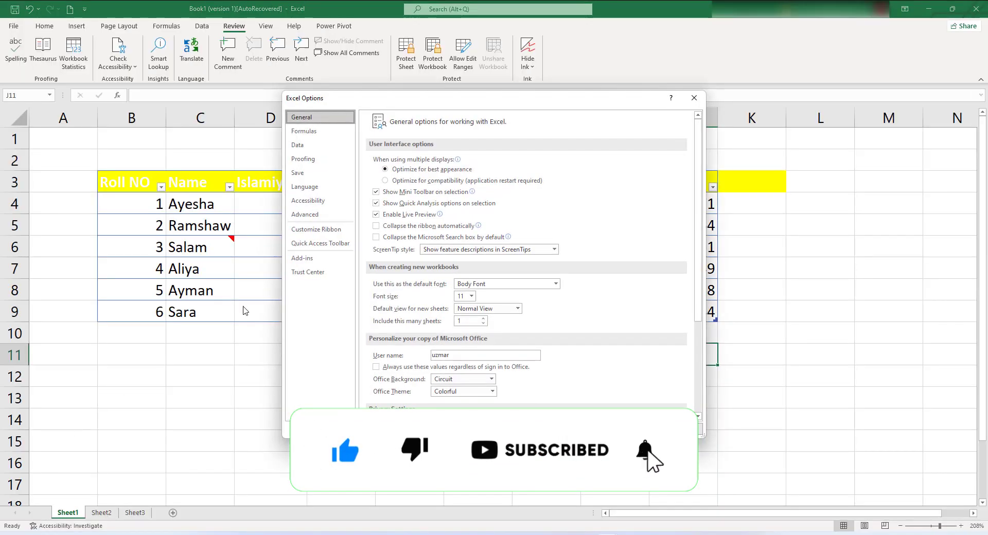
Tick Draw under Main Tabs in Customize Ribbon and apply the change
click(323, 231)
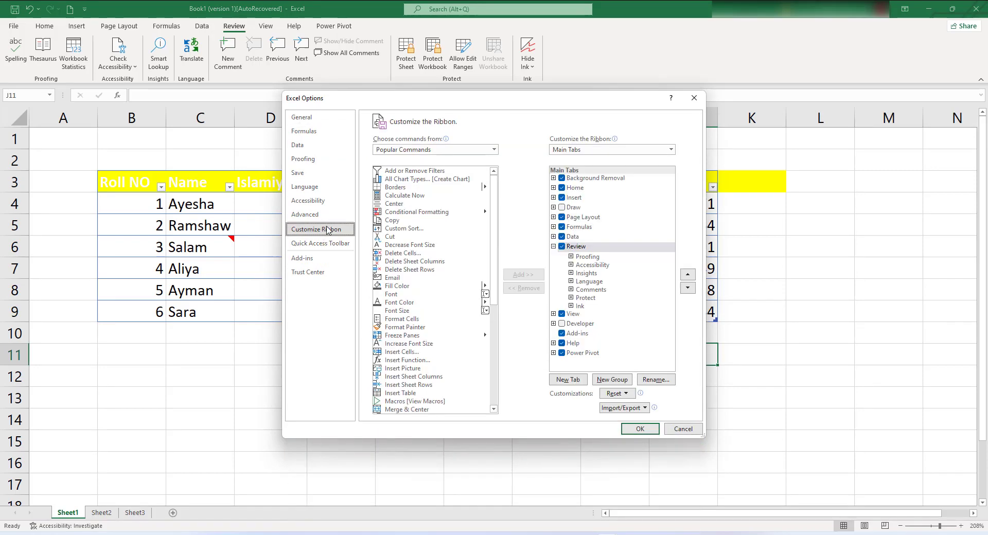
click(561, 208)
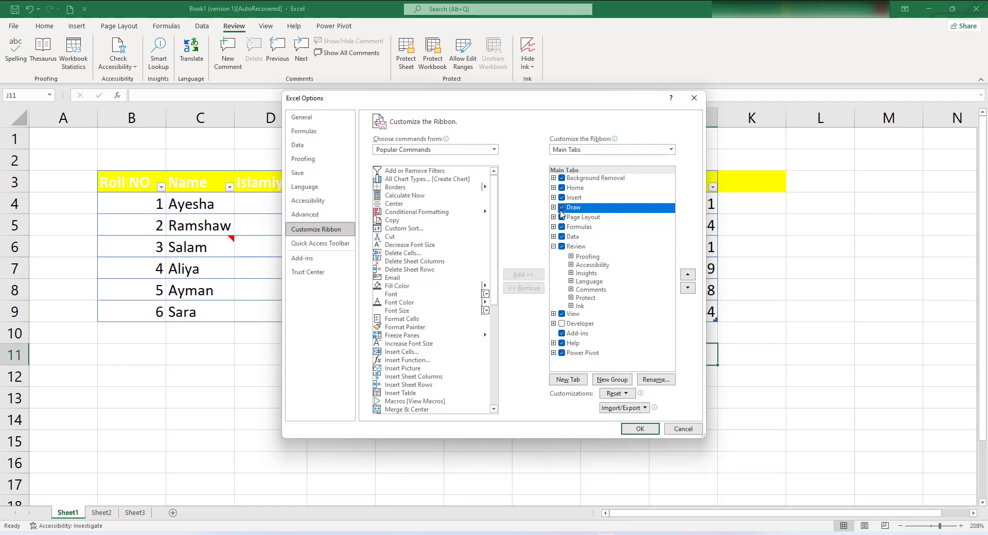
click(562, 207)
click(640, 429)
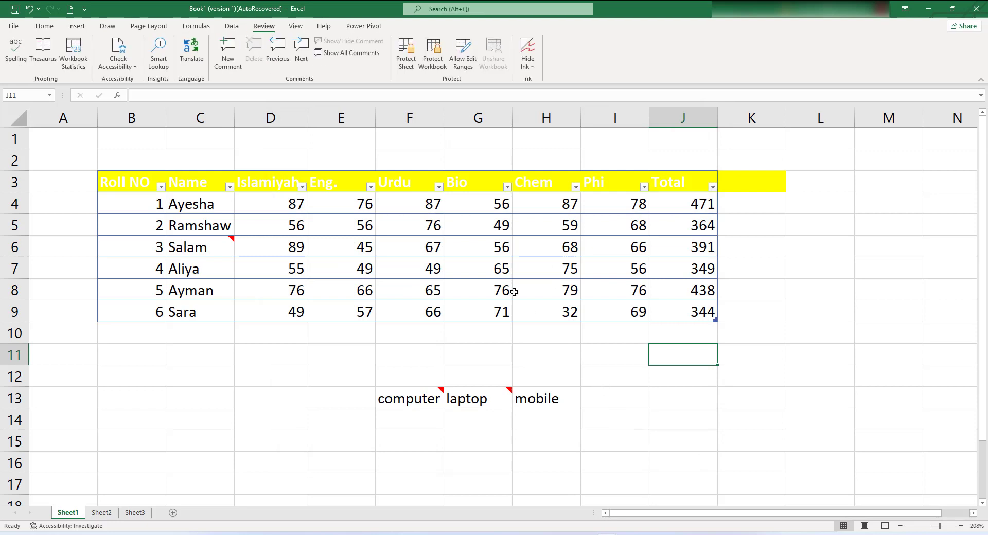
Highlight the row 8 scores in D8, G8 and H8–I8 with yellow highlighter ink
click(107, 27)
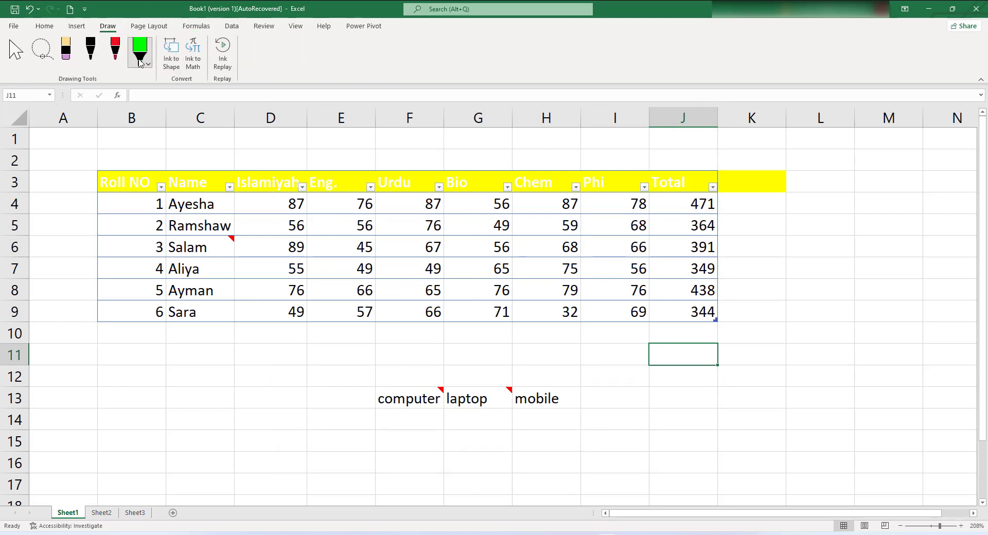
click(139, 51)
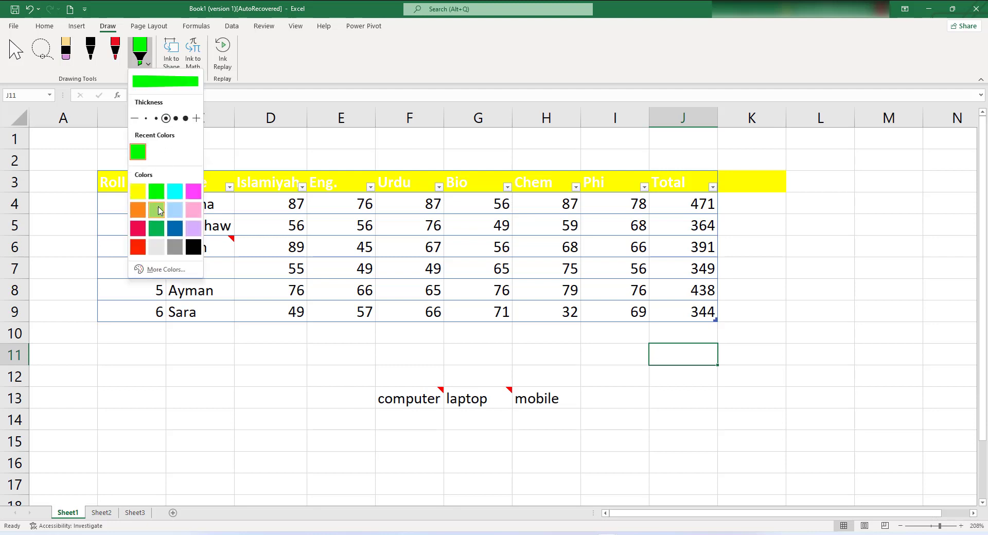
click(137, 192)
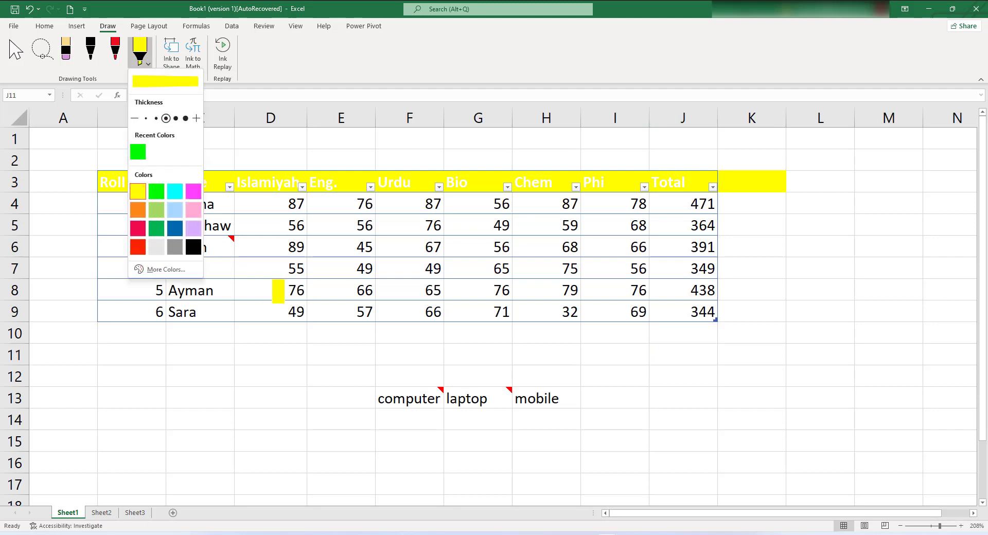
drag(254, 290, 324, 290)
drag(463, 293, 503, 294)
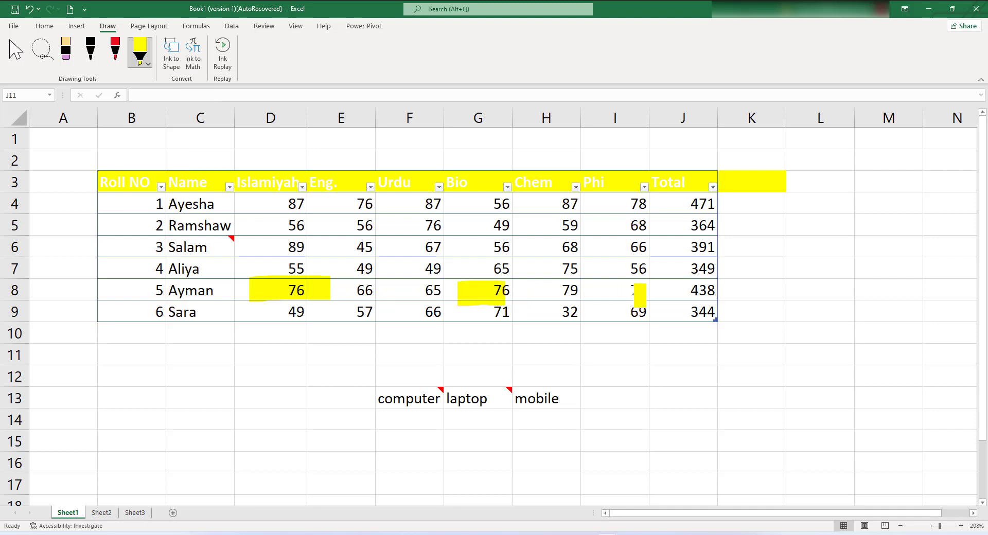
drag(641, 295, 552, 298)
Switch the highlighter to dark green and mark F6 and H6–I6
click(148, 64)
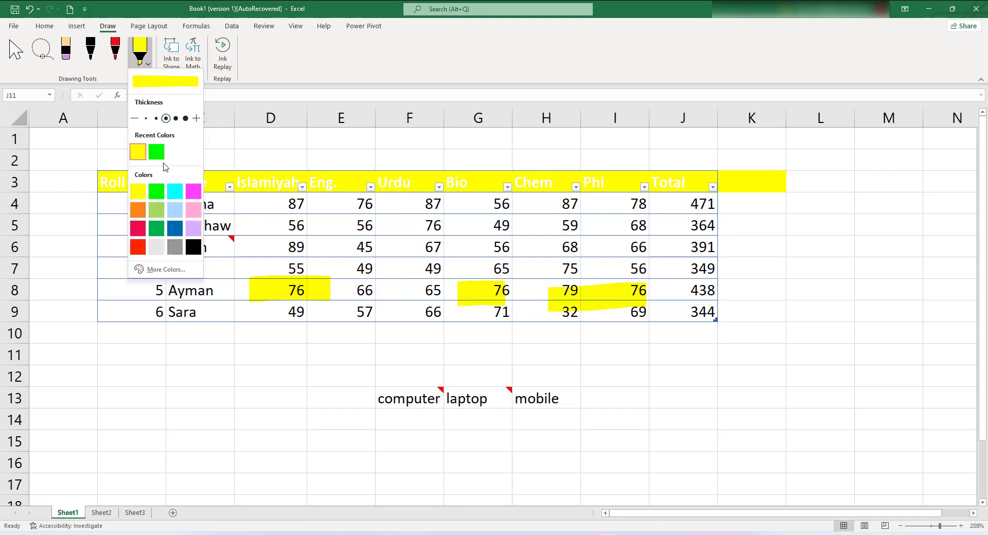
click(156, 228)
drag(387, 248, 470, 248)
mouse_move(681, 249)
mouse_down()
mouse_move(571, 255)
mouse_move(595, 251)
mouse_up()
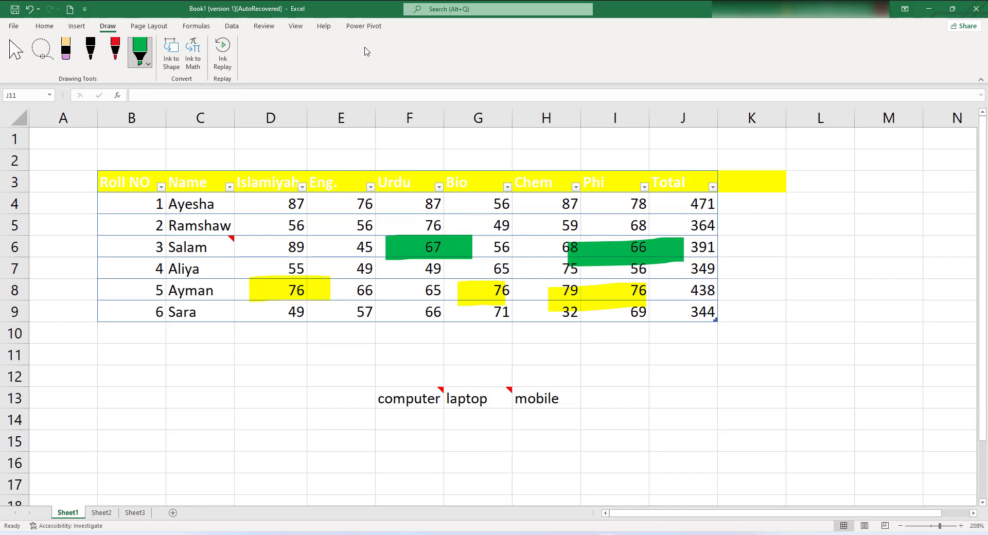
click(260, 26)
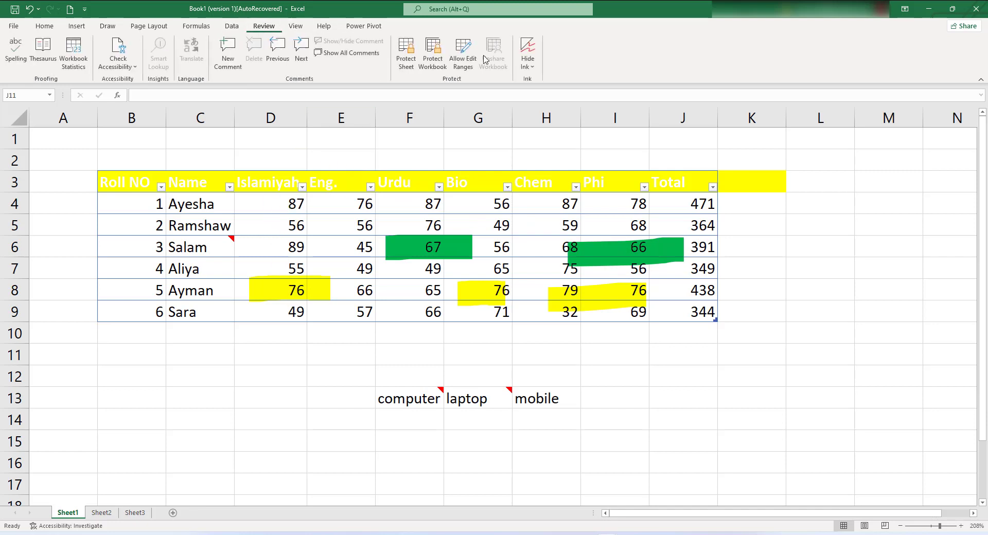
Toggle Hide Ink on and off to hide and reveal the highlighter strokes
click(529, 65)
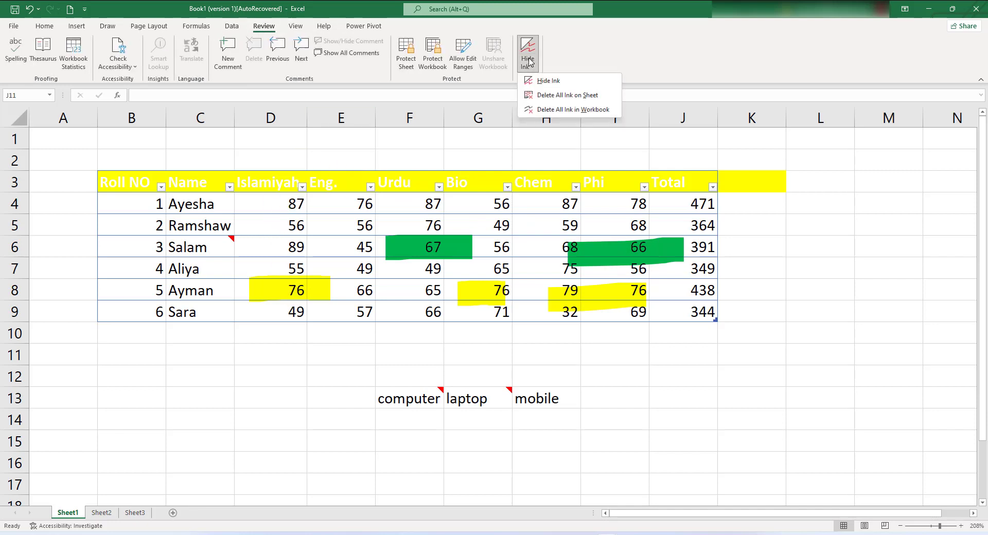
click(578, 85)
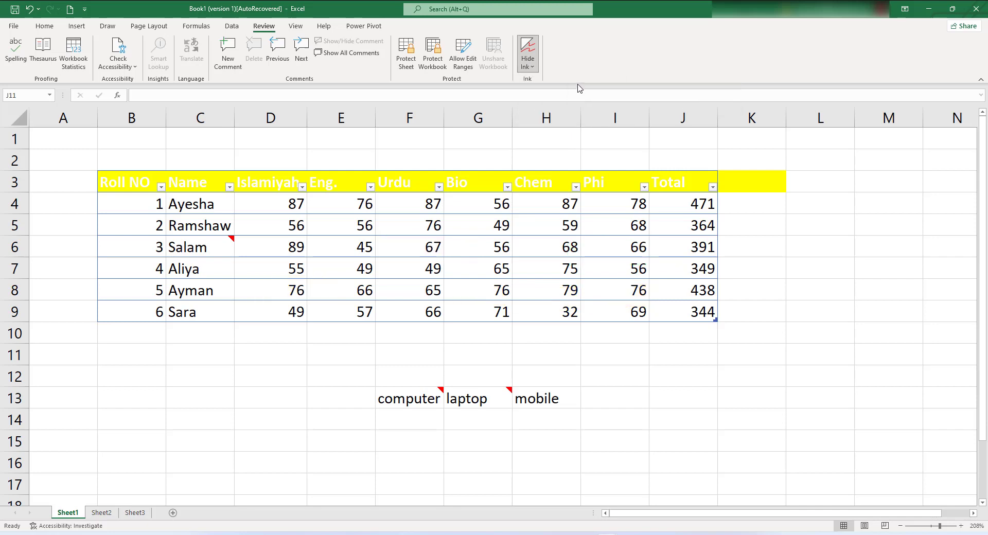
click(527, 65)
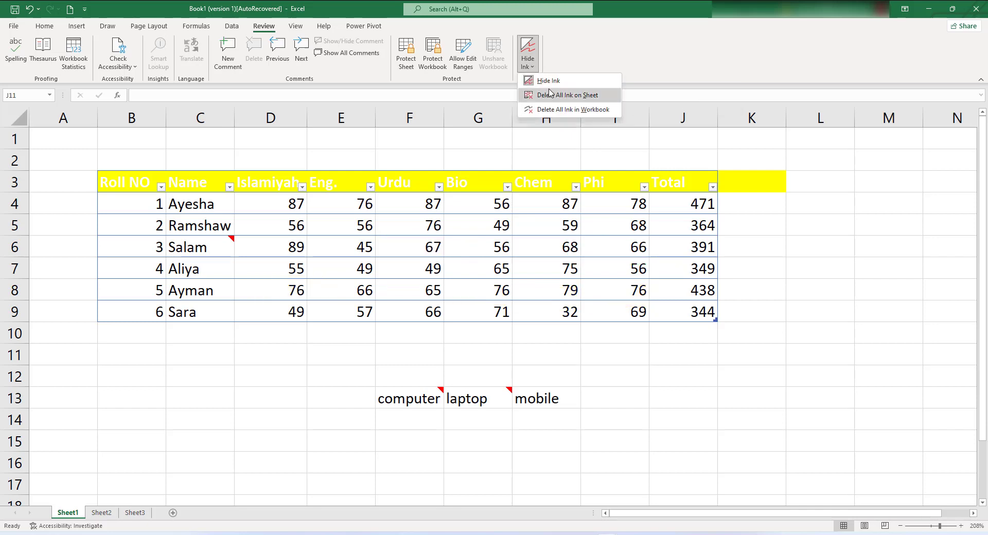
click(551, 83)
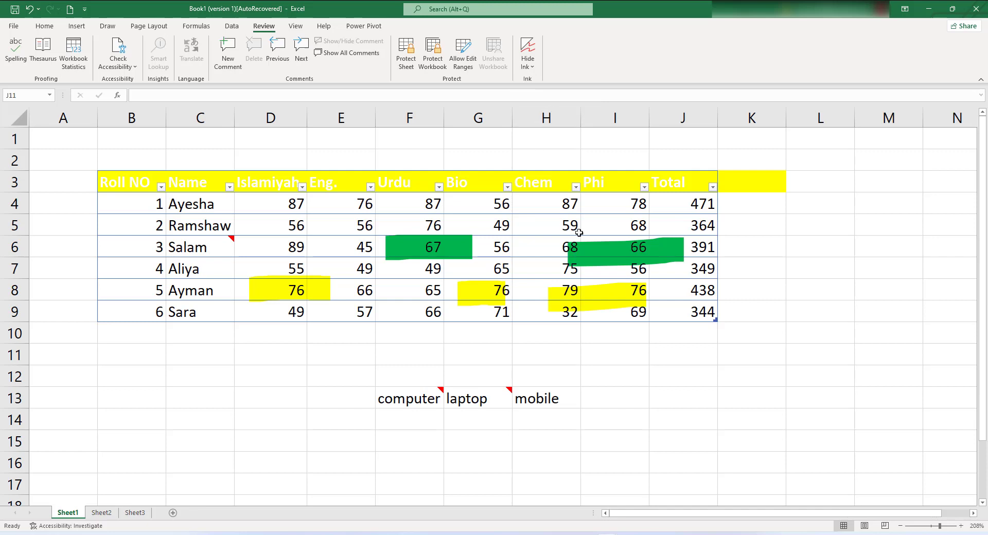
click(528, 52)
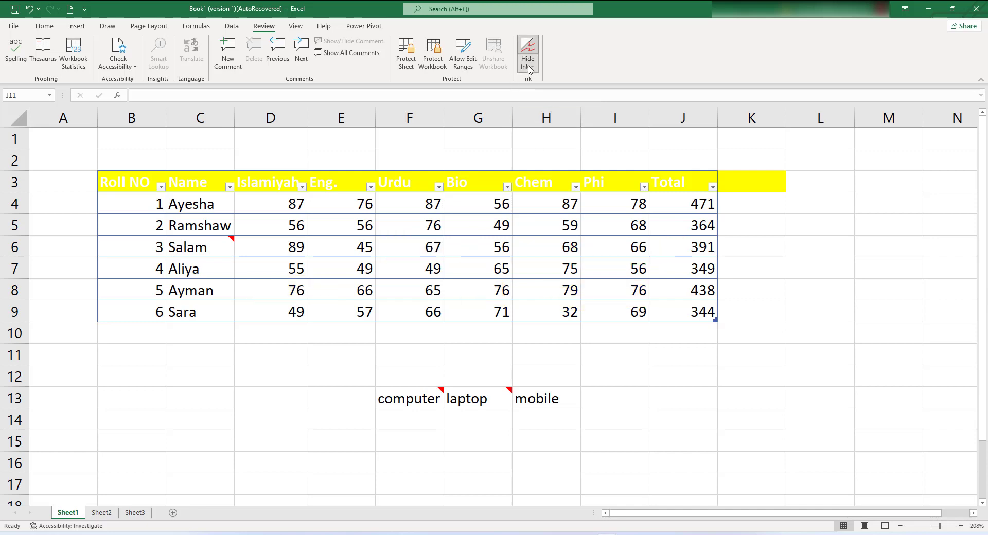
click(529, 67)
click(548, 81)
Delete all ink on Sheet1 and confirm none remains
click(529, 67)
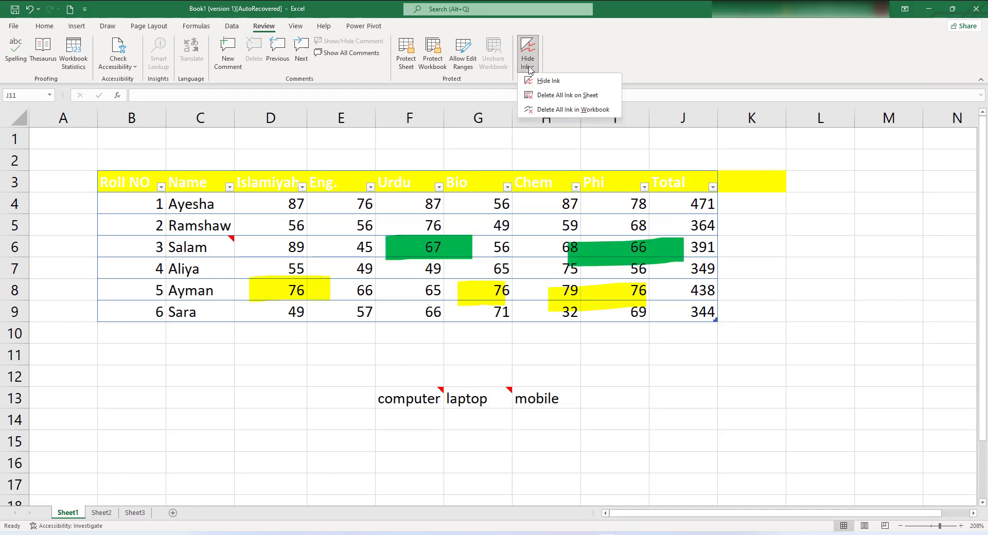
click(591, 100)
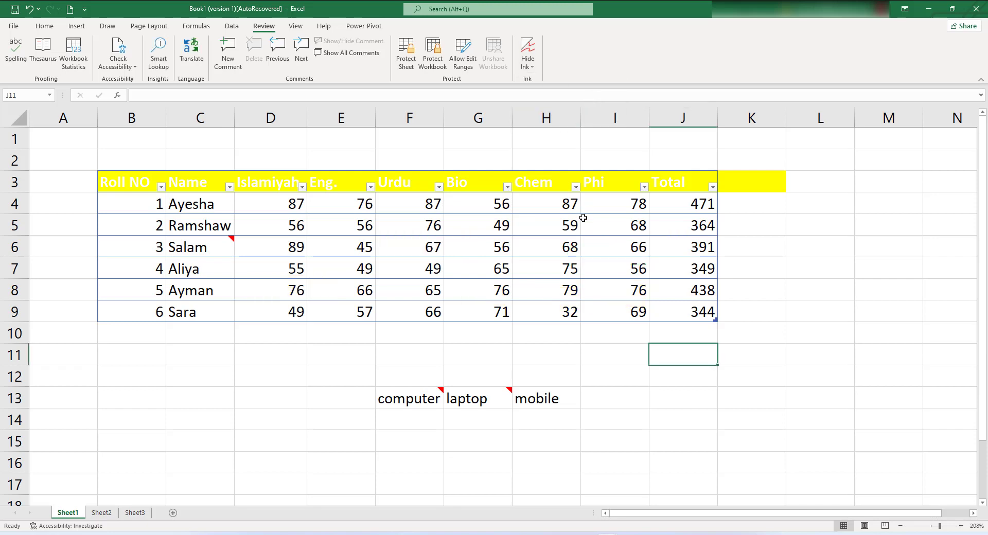
click(528, 58)
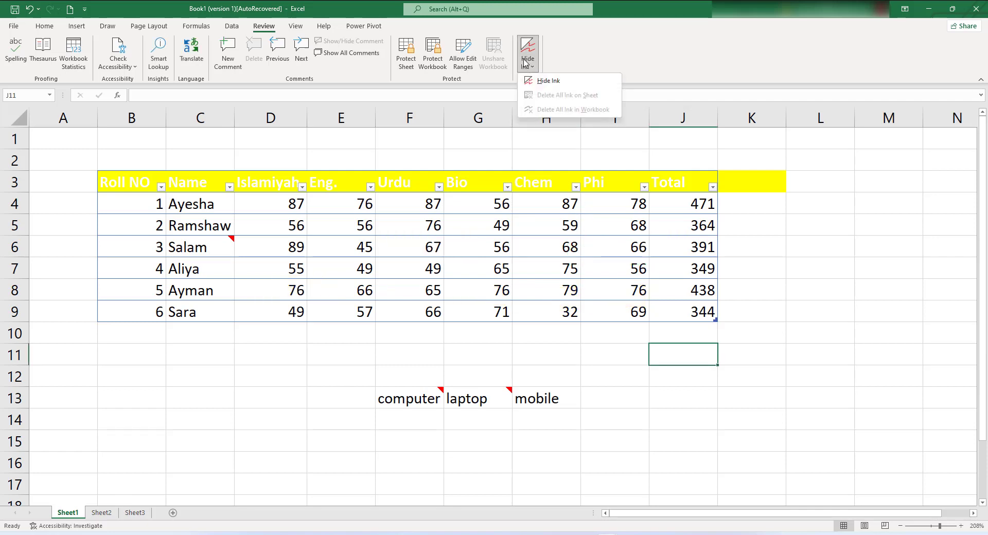
click(549, 81)
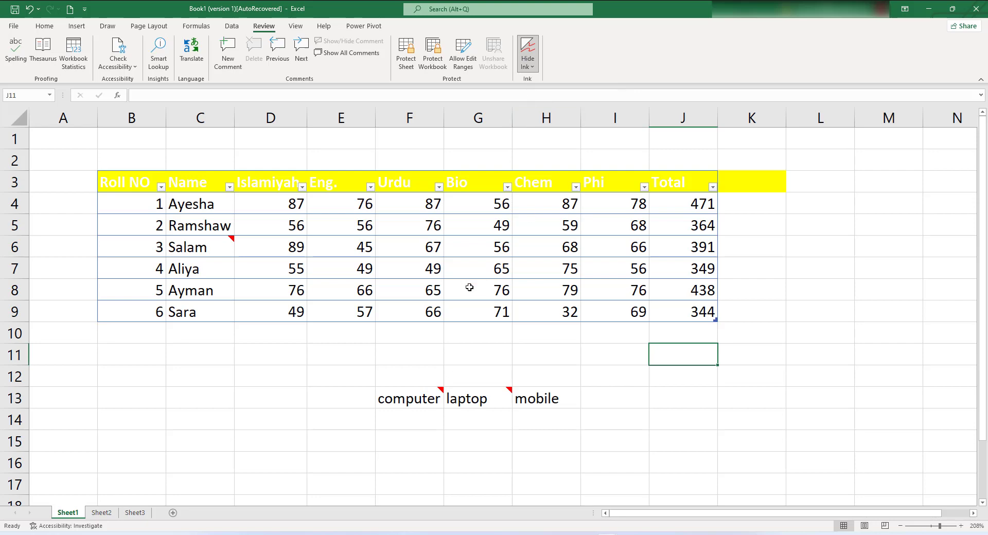
On Sheet2, highlight E8–G8, the 800000 in D6, C7 and C10 with yellow ink
click(113, 30)
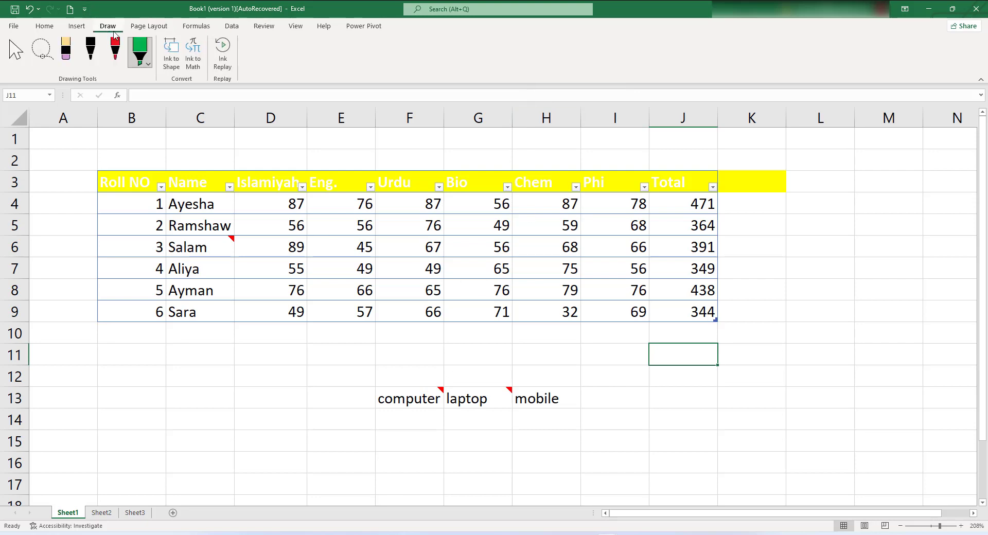
click(102, 513)
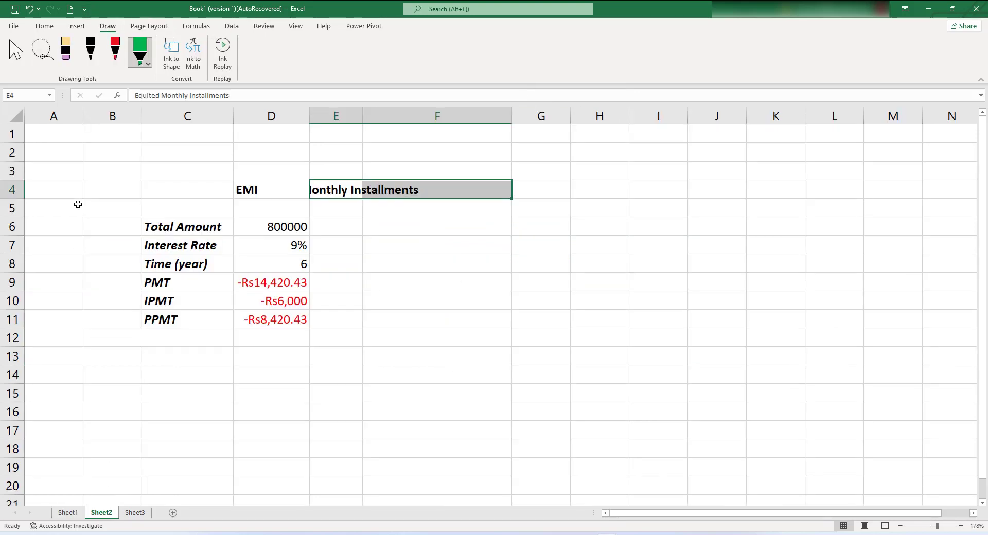
click(148, 63)
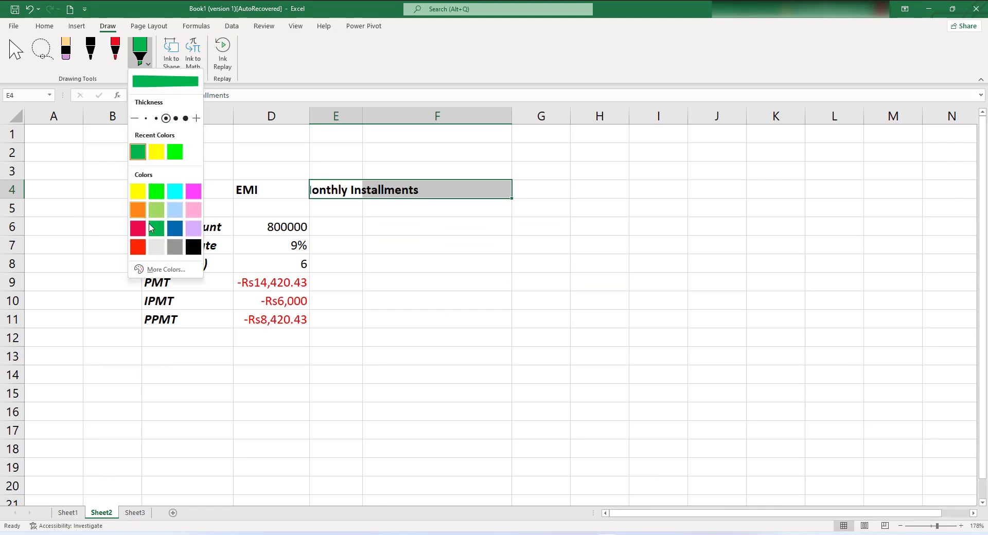
click(138, 191)
drag(381, 270, 535, 263)
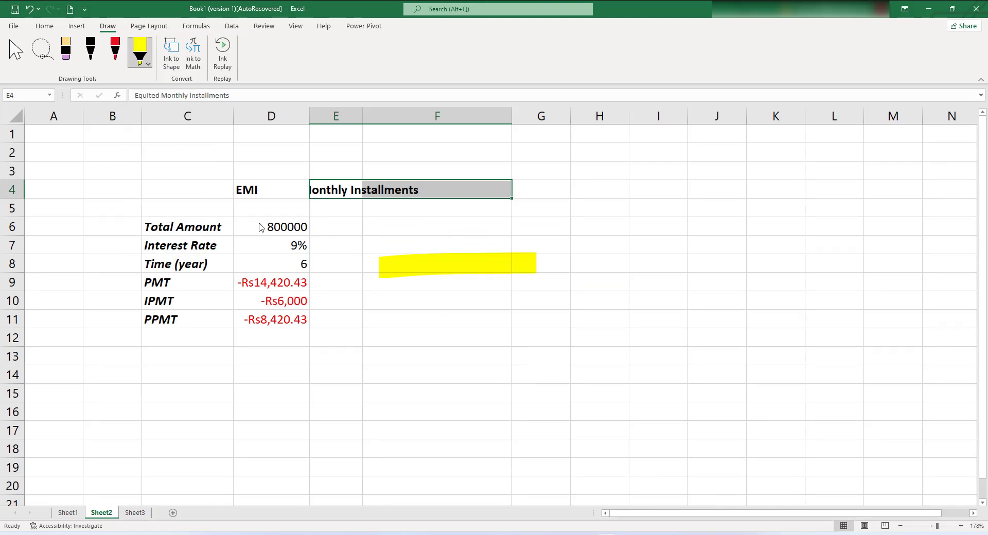
drag(248, 219, 317, 231)
drag(147, 250, 225, 247)
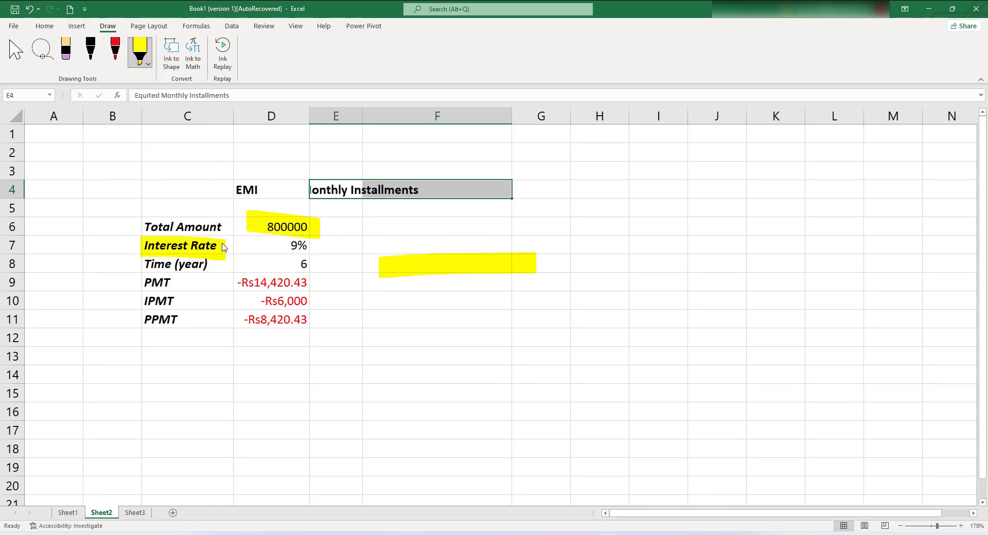
drag(147, 300, 210, 302)
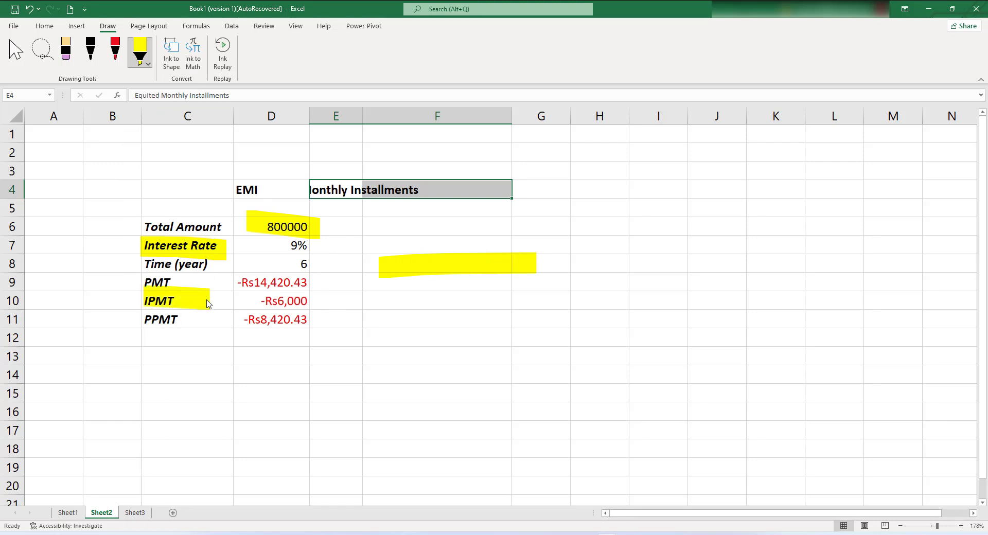
Highlight the EMI title in E4 with cyan ink
click(147, 64)
click(147, 65)
click(148, 65)
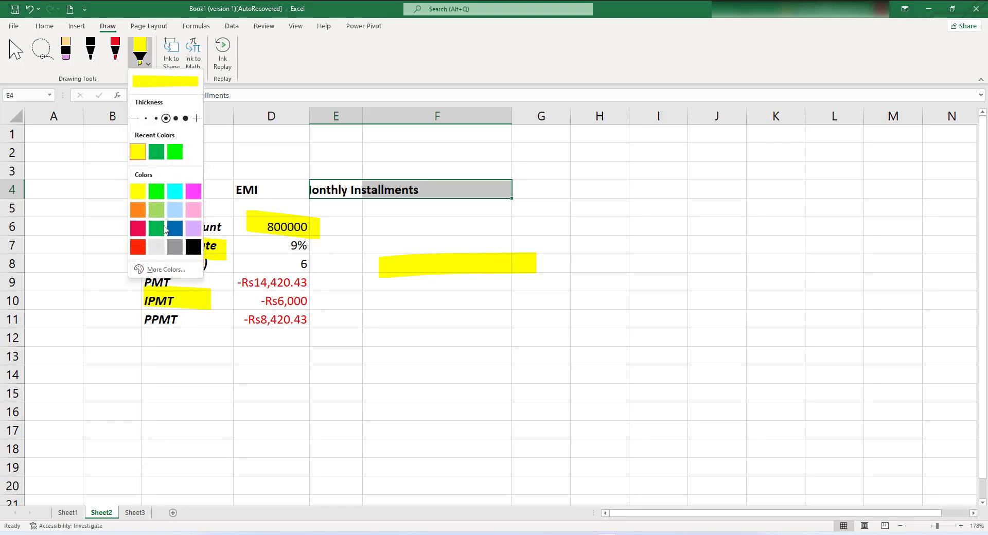
click(175, 191)
drag(311, 190, 379, 189)
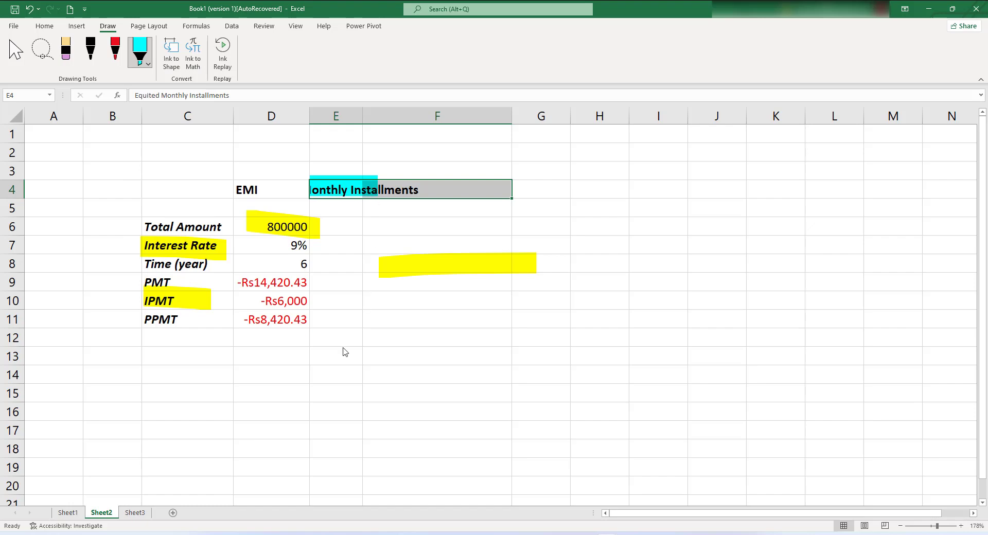
On Sheet1, highlight D6, E8, G8–J8 and H5 in lavender
click(67, 512)
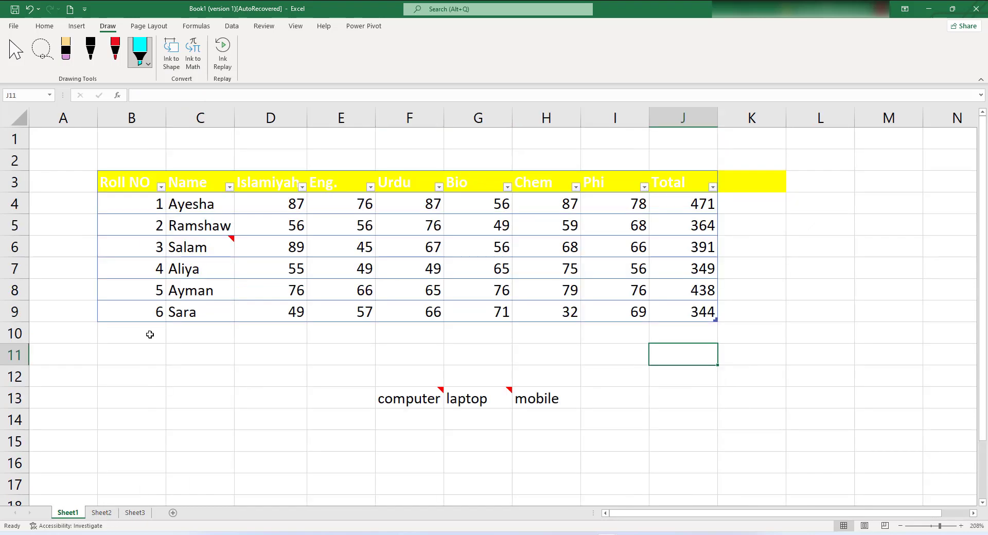
click(148, 63)
click(191, 234)
drag(260, 249, 355, 246)
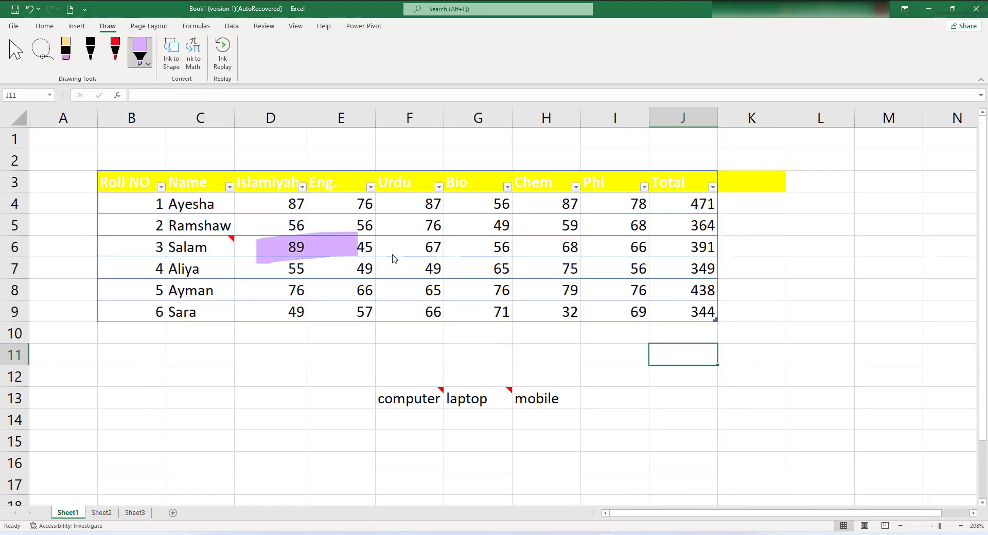
drag(351, 286, 526, 289)
drag(540, 288, 600, 292)
drag(709, 291, 724, 292)
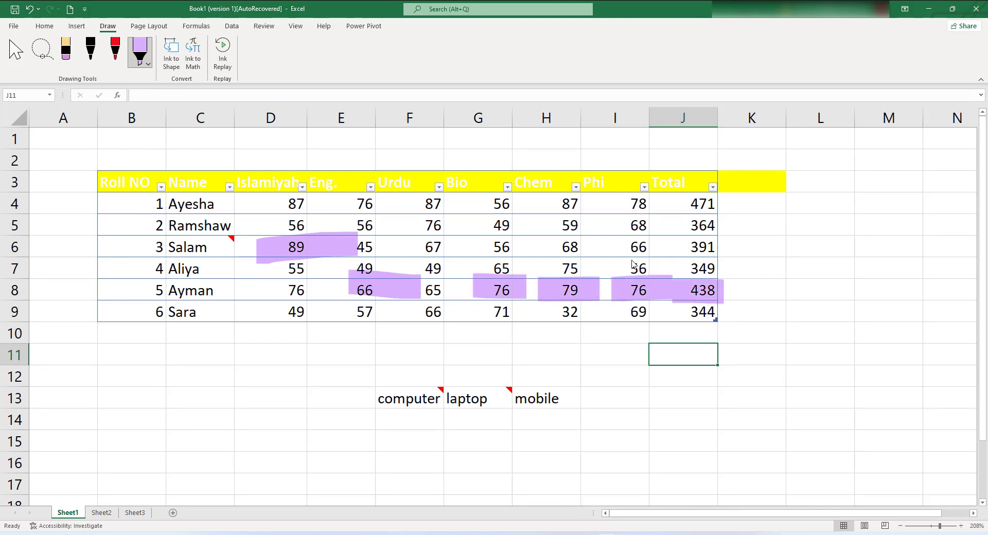
drag(553, 224, 592, 224)
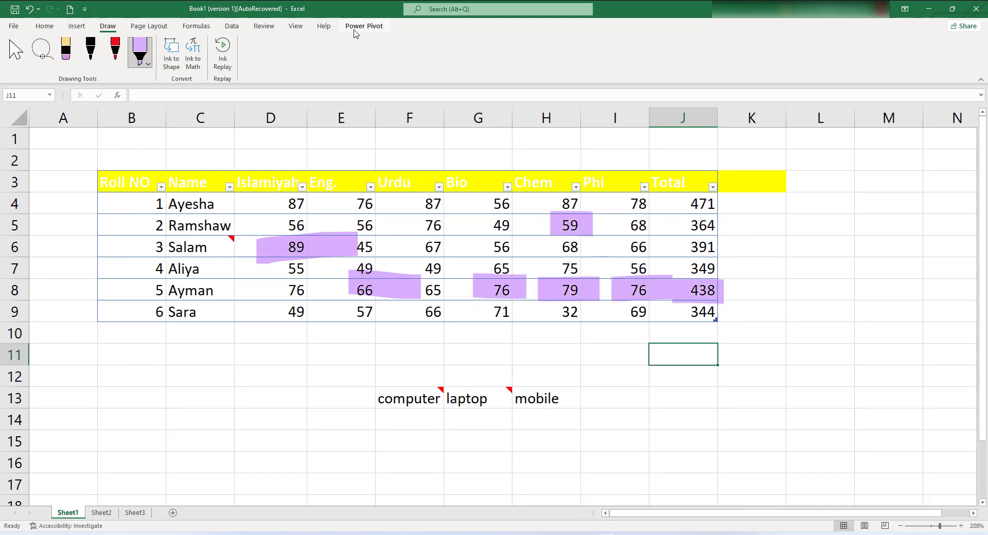
Look over the Hide Ink choices on Review and check Sheet2 and Sheet1 for ink
click(264, 25)
click(527, 65)
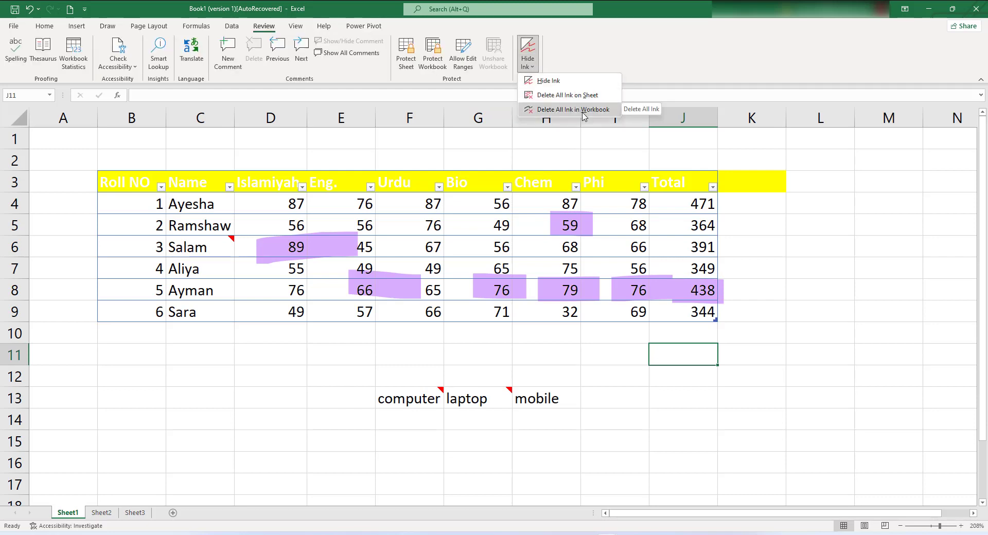
click(375, 356)
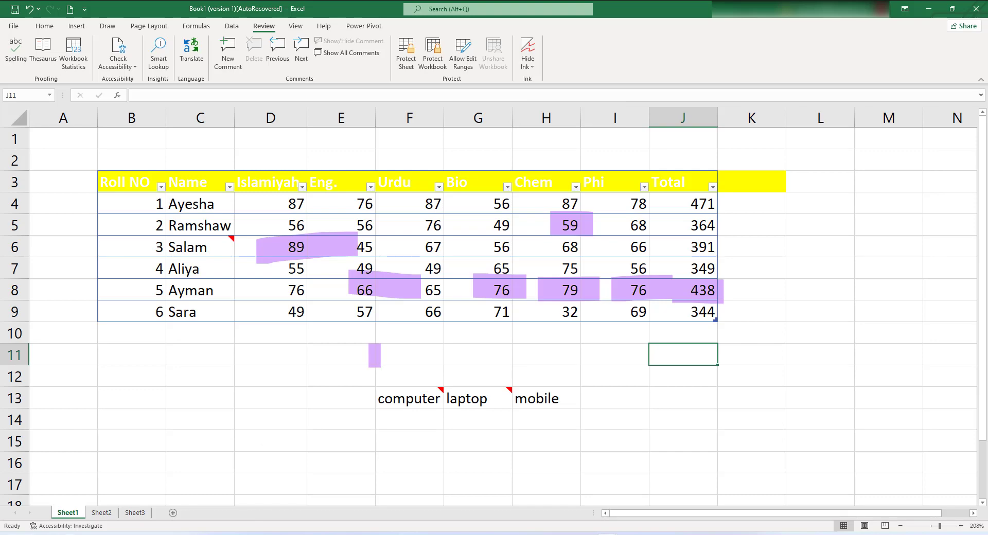
click(109, 515)
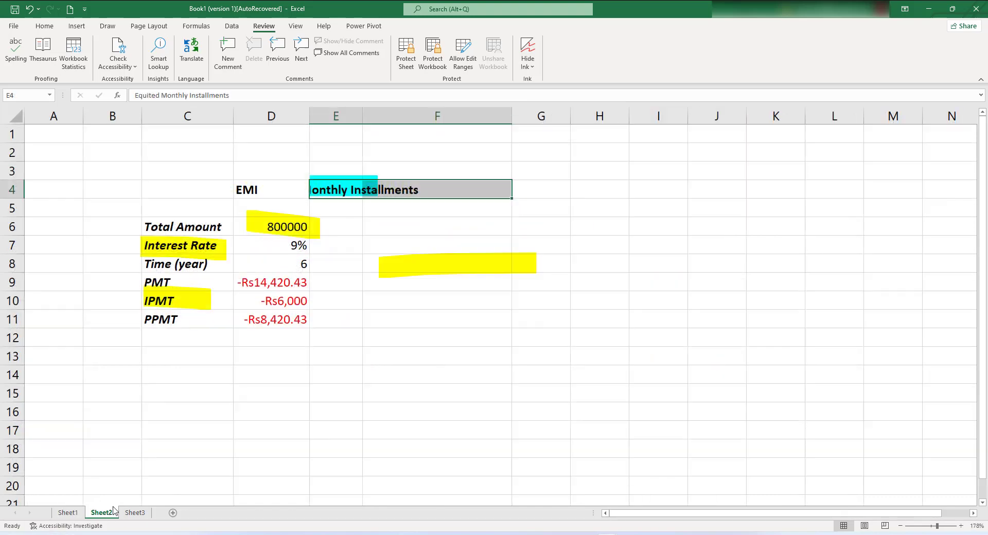
click(76, 515)
Delete all ink in the workbook and verify both sheets are clean
click(535, 72)
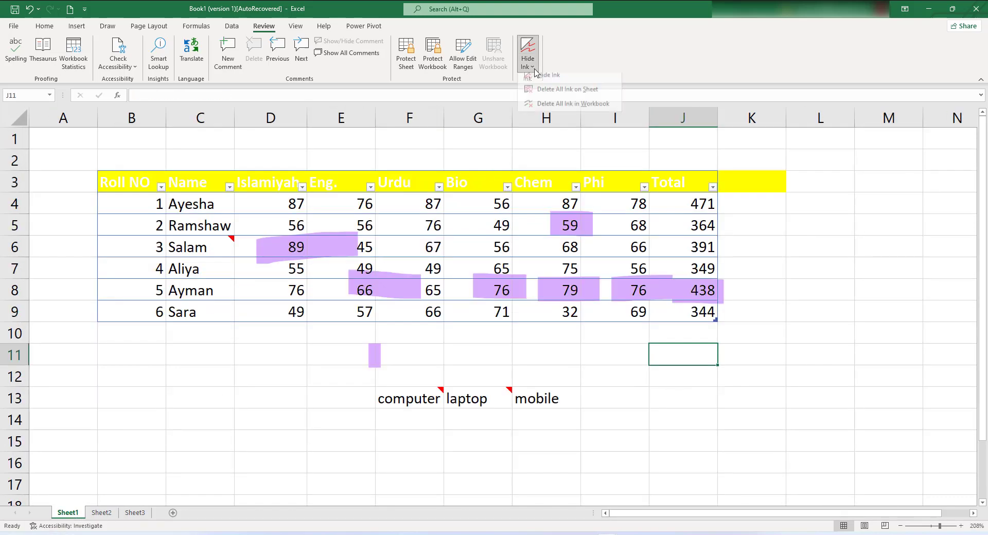
click(550, 112)
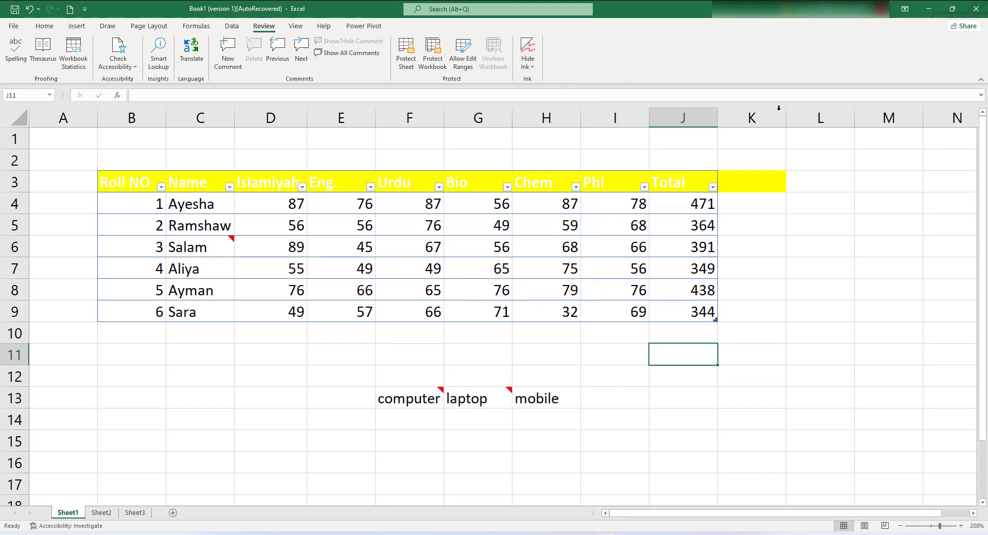
click(101, 512)
click(66, 513)
drag(818, 184, 686, 215)
click(553, 355)
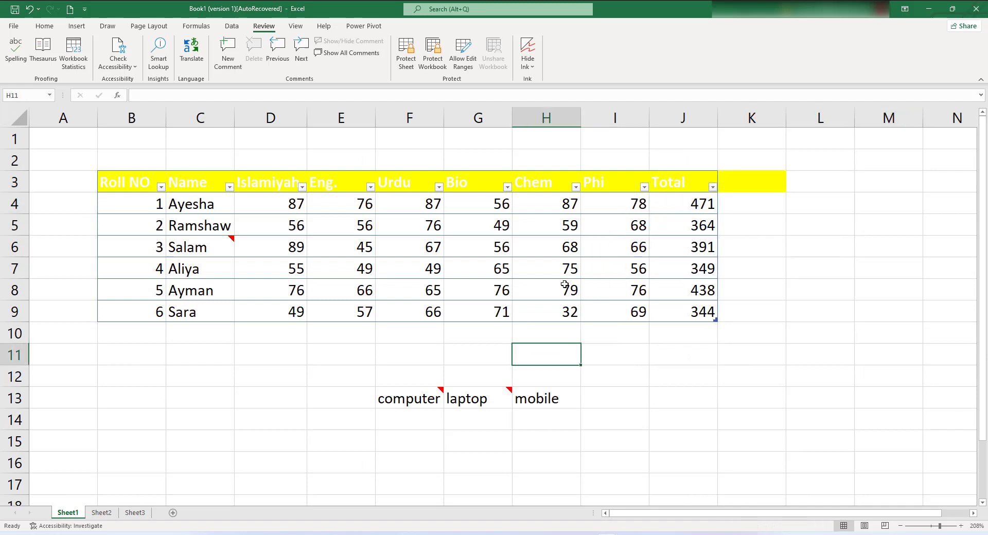